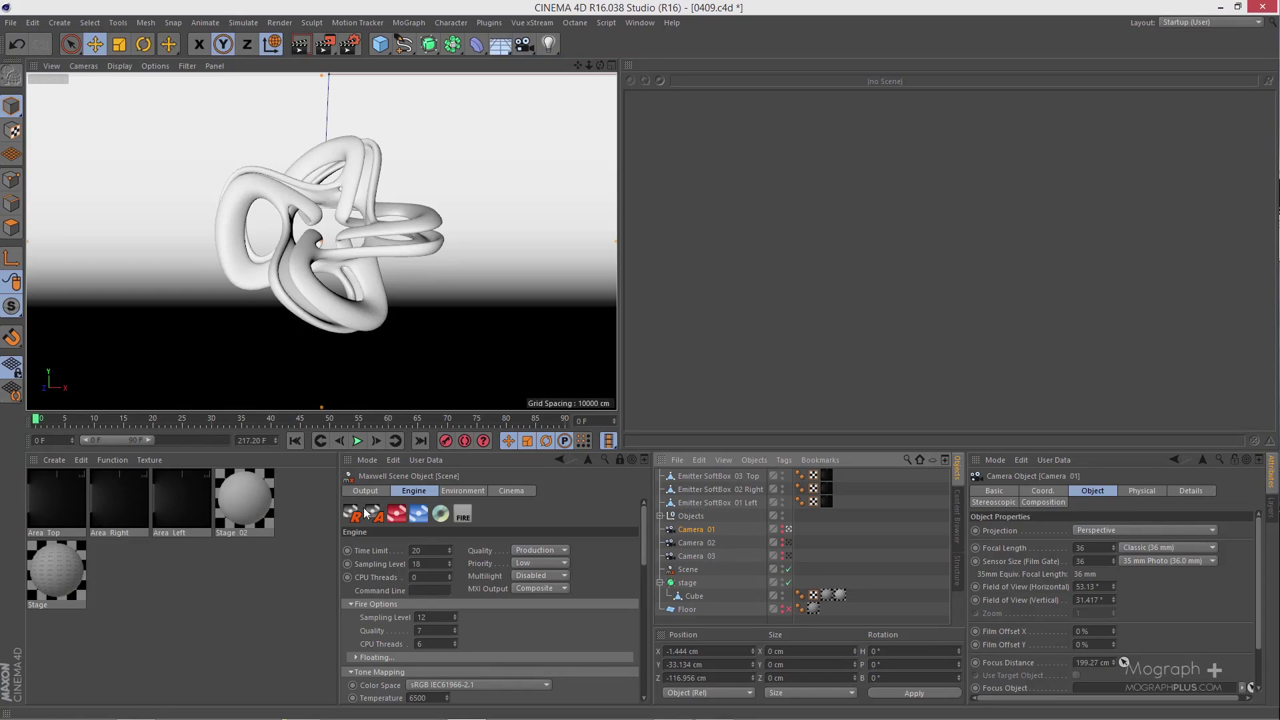
Select the Maxwell Scene object and check the Multilight dropdown, leaving it Disabled.
{"action": "left_click", "coordinate": [694, 570]}
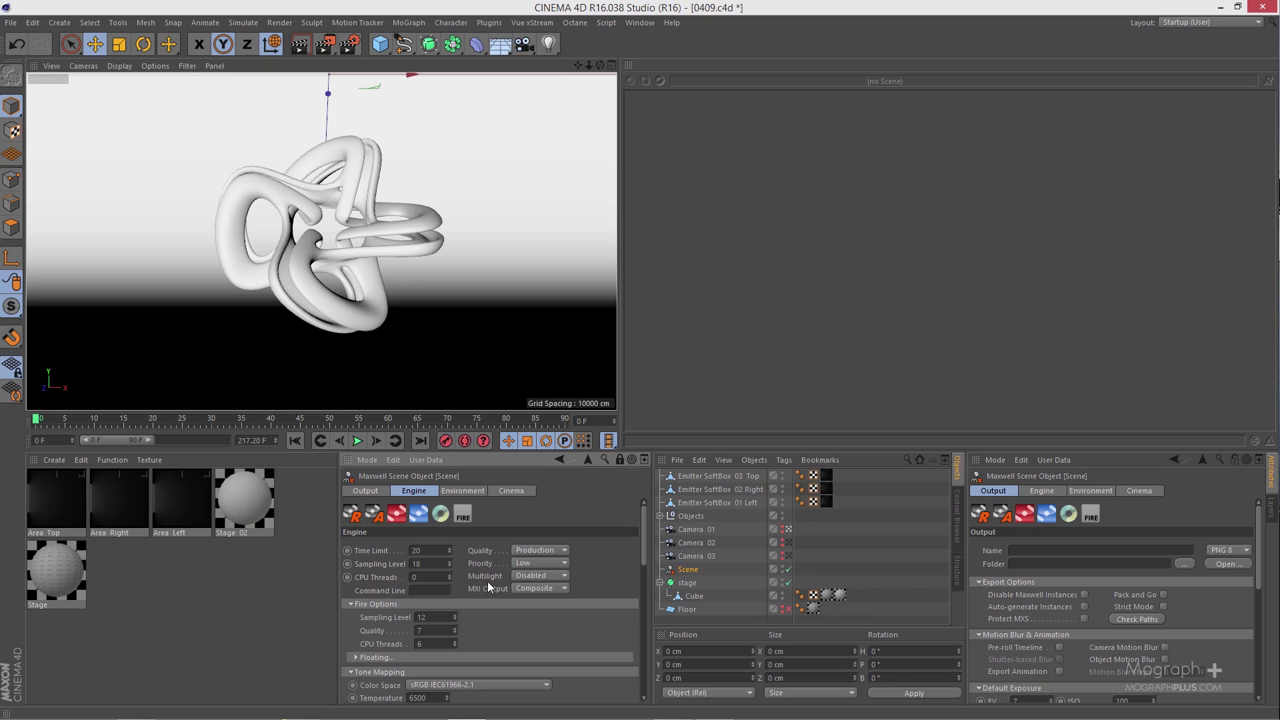
{"action": "left_click", "coordinate": [551, 574]}
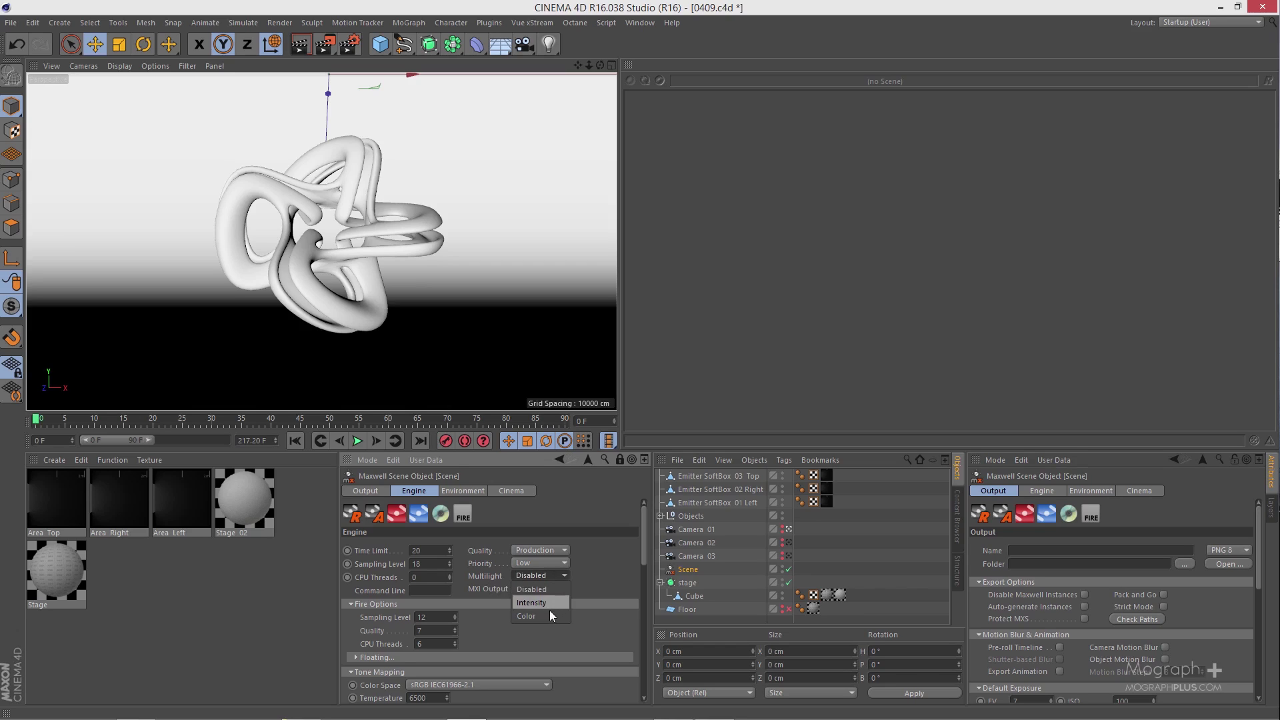
{"action": "left_click", "coordinate": [593, 564]}
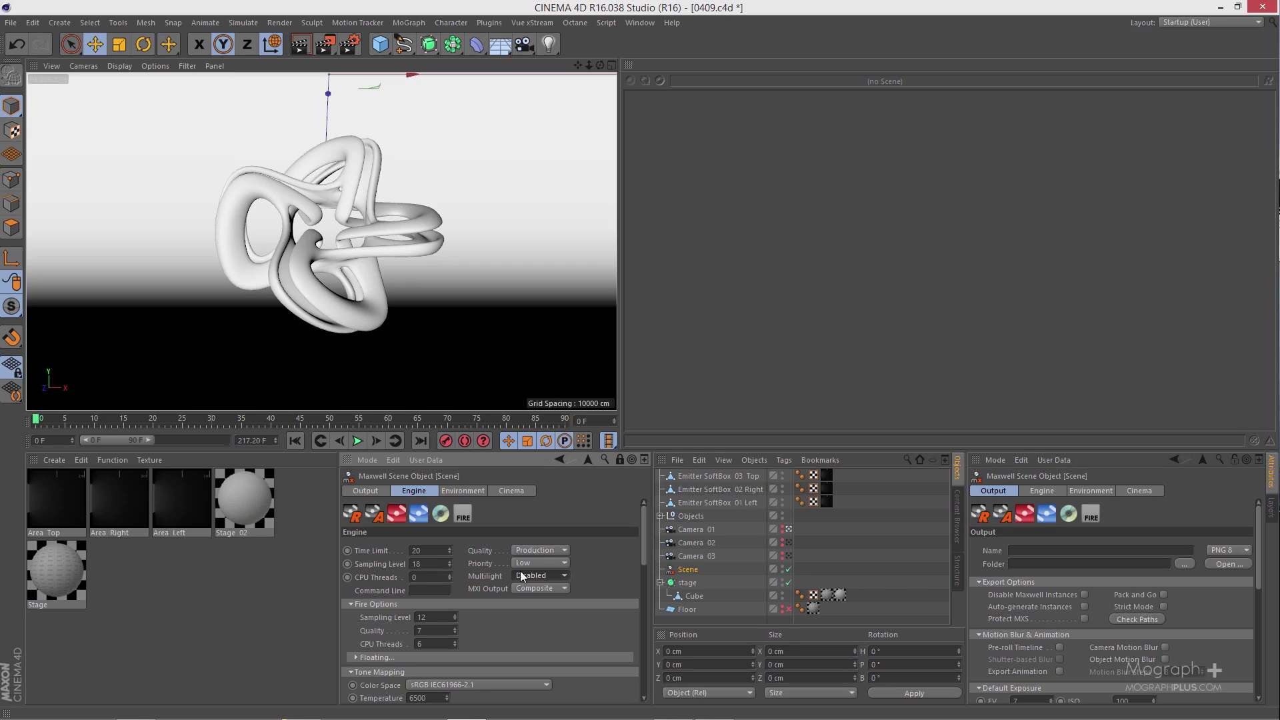
{"action": "left_click", "coordinate": [542, 578]}
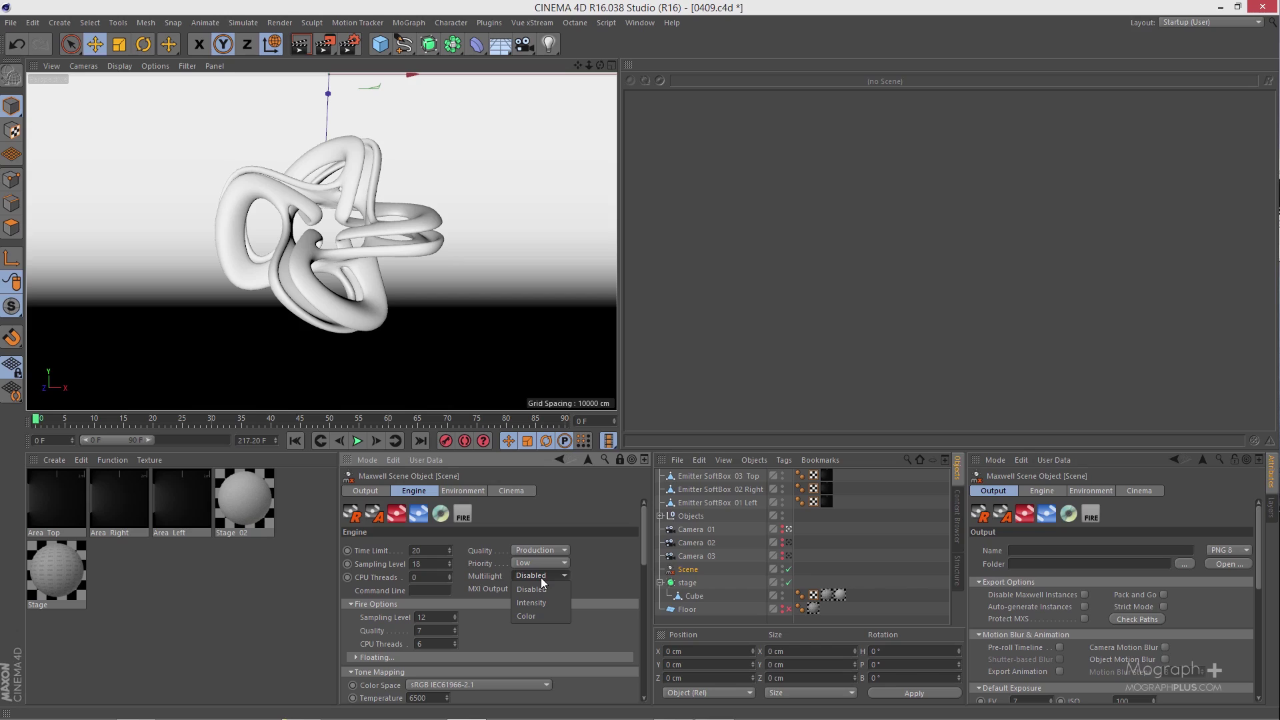
{"action": "left_click", "coordinate": [543, 588]}
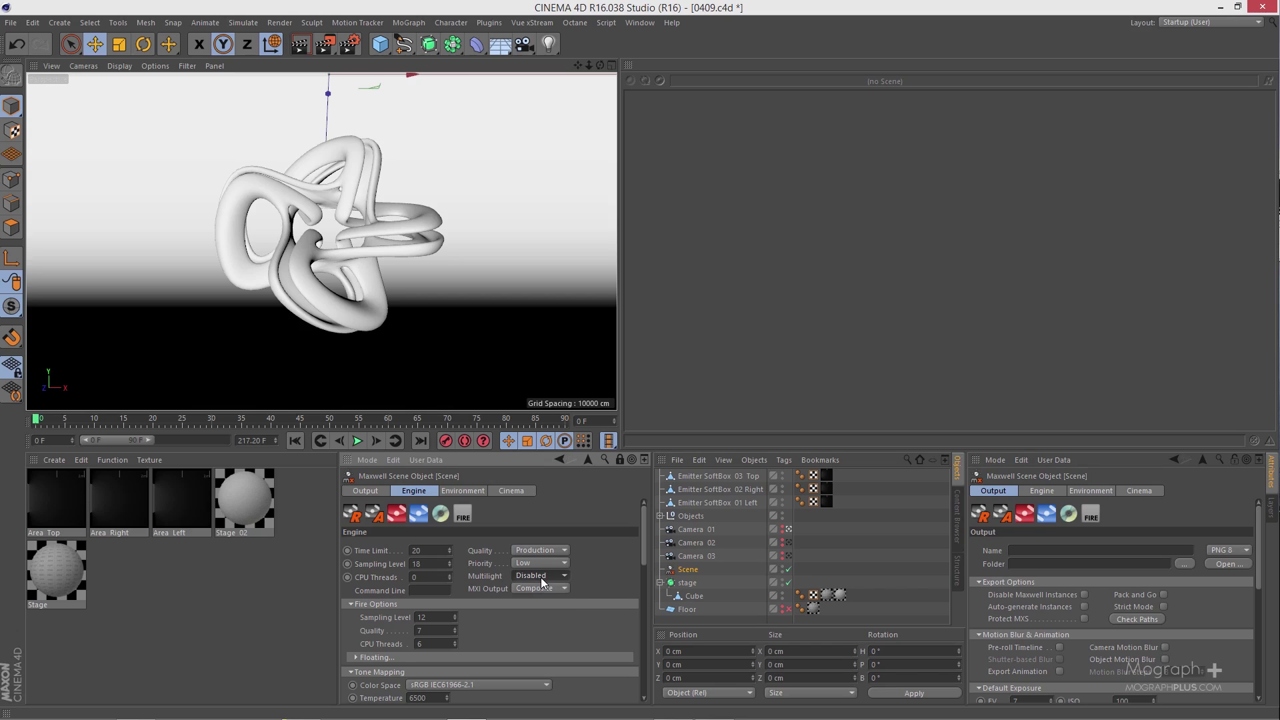
Switch to the Perspective view and orbit around the stage backdrop.
{"action": "left_click", "coordinate": [789, 541]}
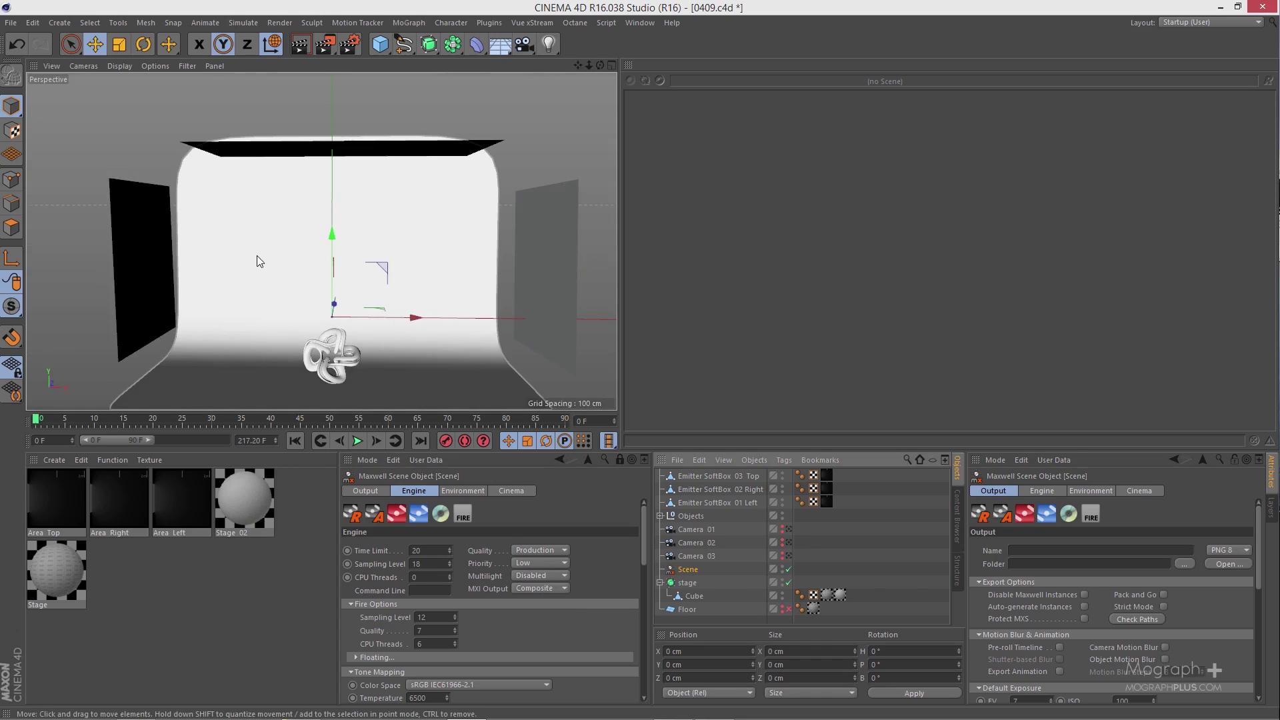
{"action": "scroll", "coordinate": [283, 216], "scroll_direction": "up", "scroll_amount": 3}
{"action": "left_click_drag", "start_coordinate": [285, 217], "coordinate": [345, 310], "text": "alt"}
{"action": "left_click", "coordinate": [266, 271]}
{"action": "key", "text": "ctrl+shift+z"}
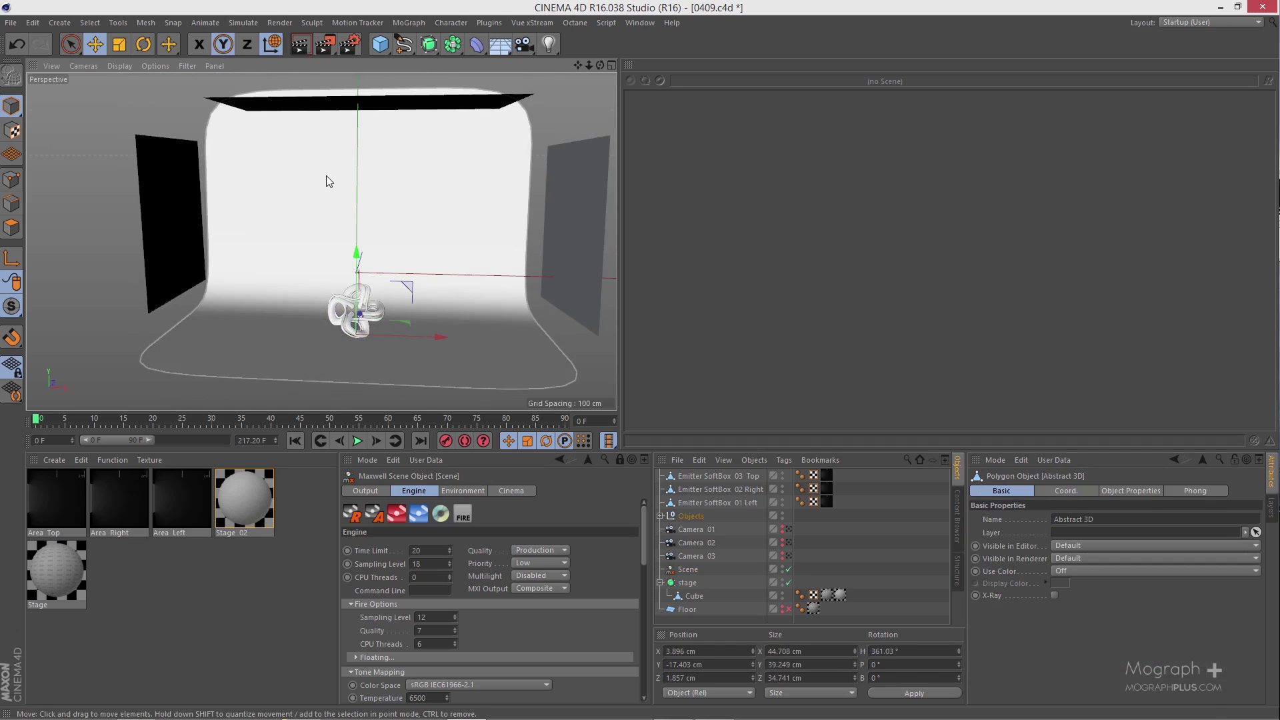
{"action": "key", "text": "ctrl+shift+z"}
Inspect the left, right and top softbox emitters in turn.
{"action": "left_click", "coordinate": [171, 209]}
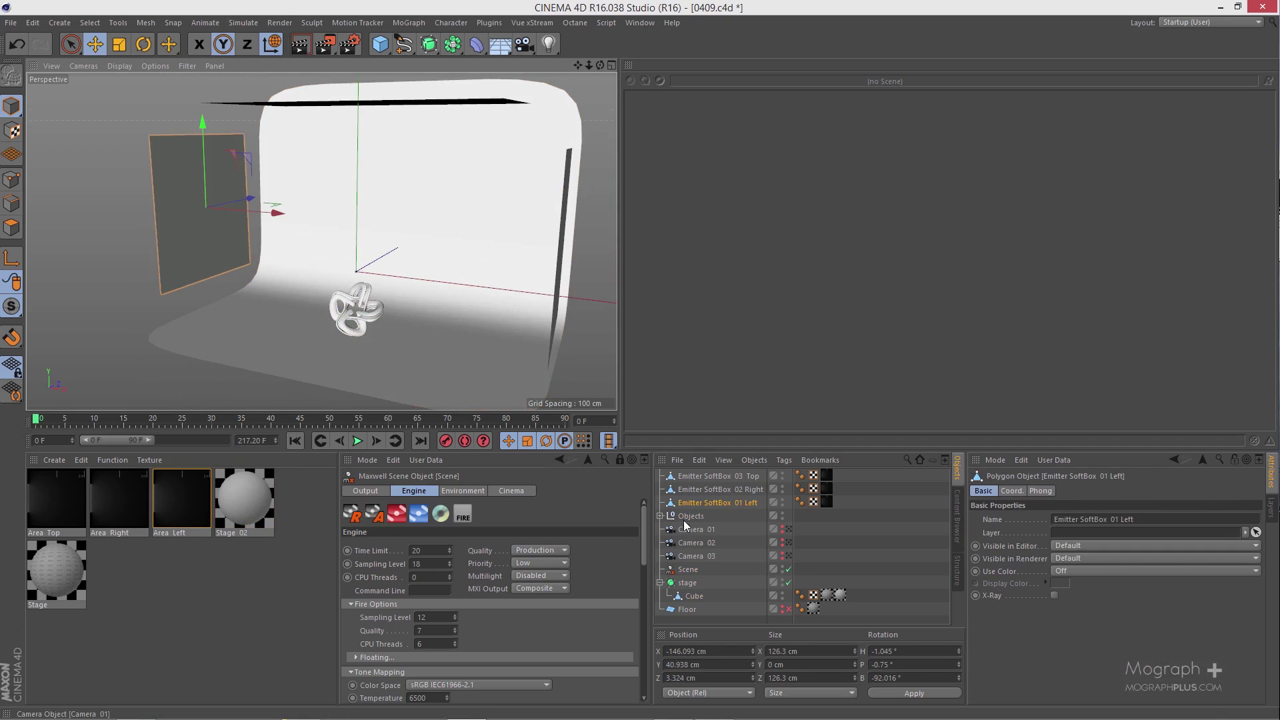
{"action": "key", "text": "ctrl+shift+z"}
{"action": "left_click", "coordinate": [519, 251]}
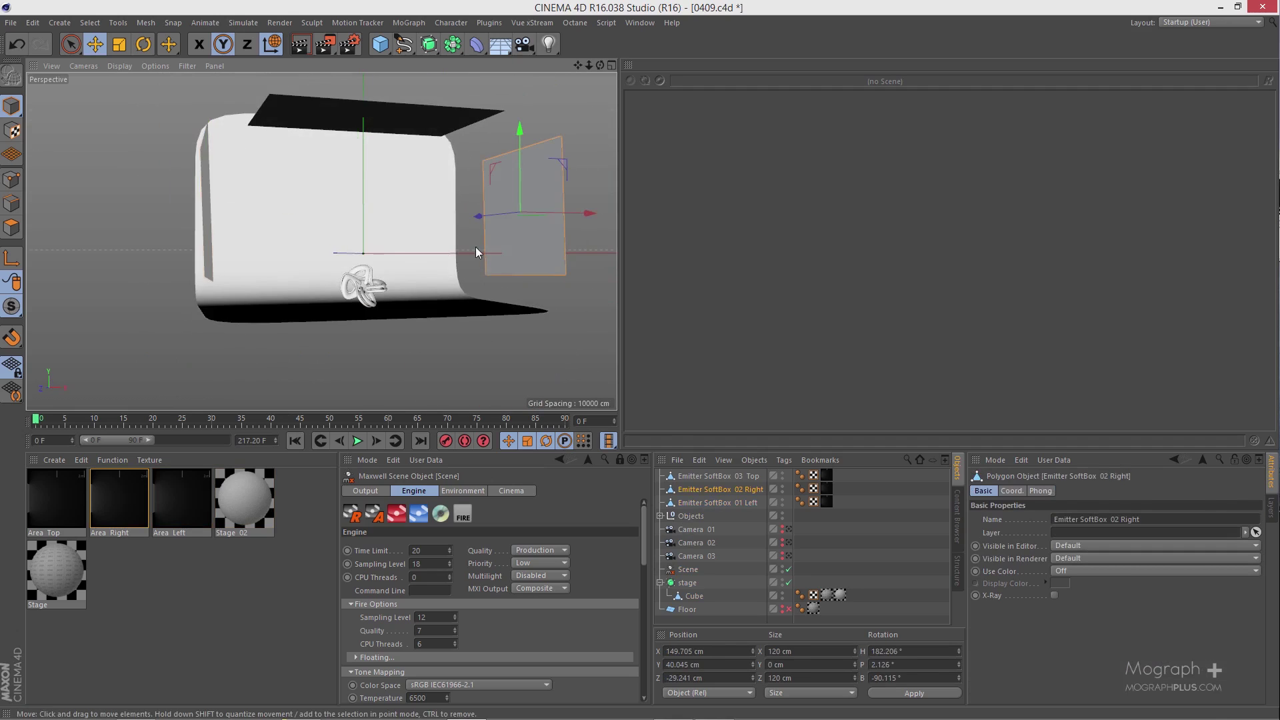
{"action": "key", "text": "ctrl+shift+z"}
{"action": "key", "text": "ctrl+shift+z"}
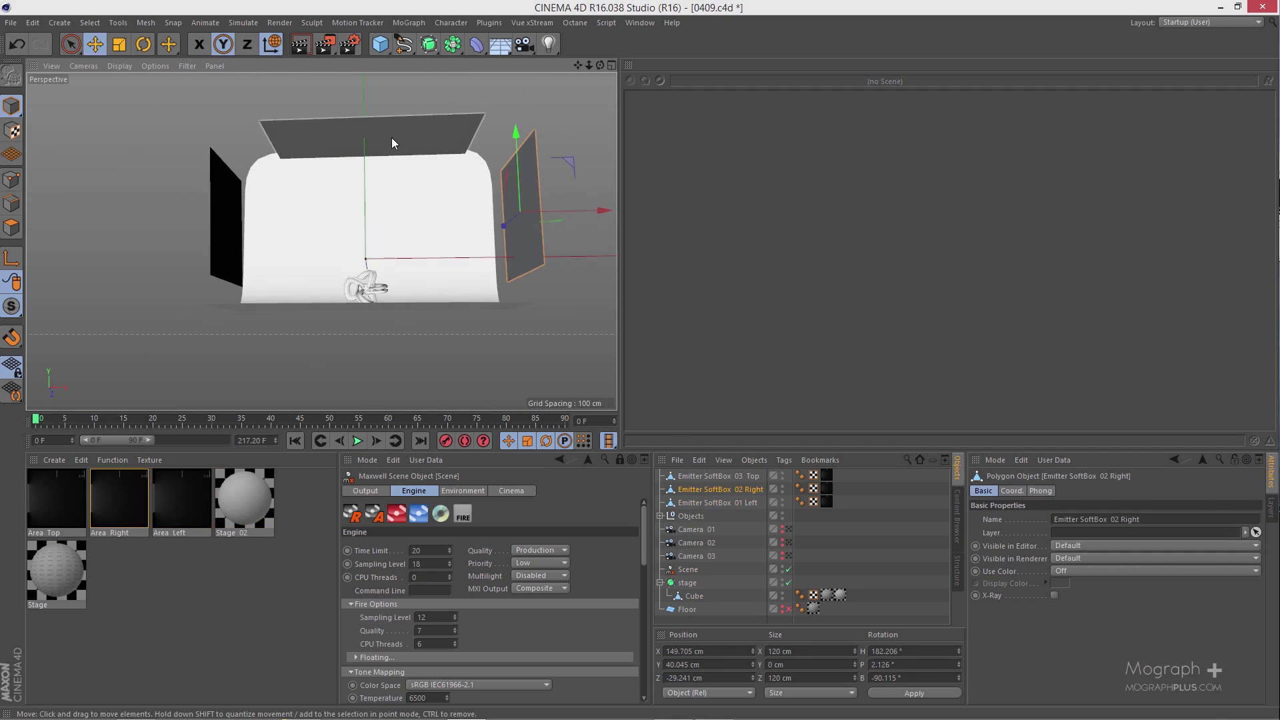
{"action": "left_click", "coordinate": [391, 137]}
{"action": "key", "text": "ctrl+shift+z"}
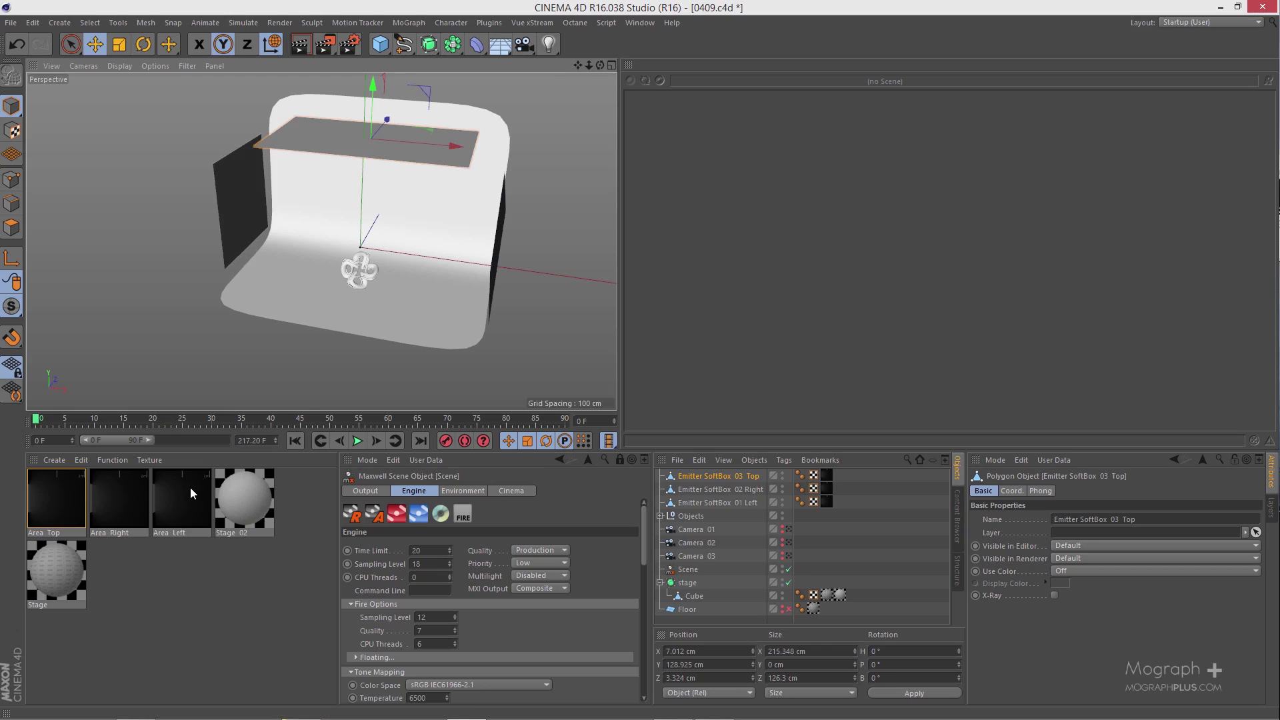
Show the Area Left material settings and look through Camera 01 at the knot.
{"action": "left_click", "coordinate": [174, 514]}
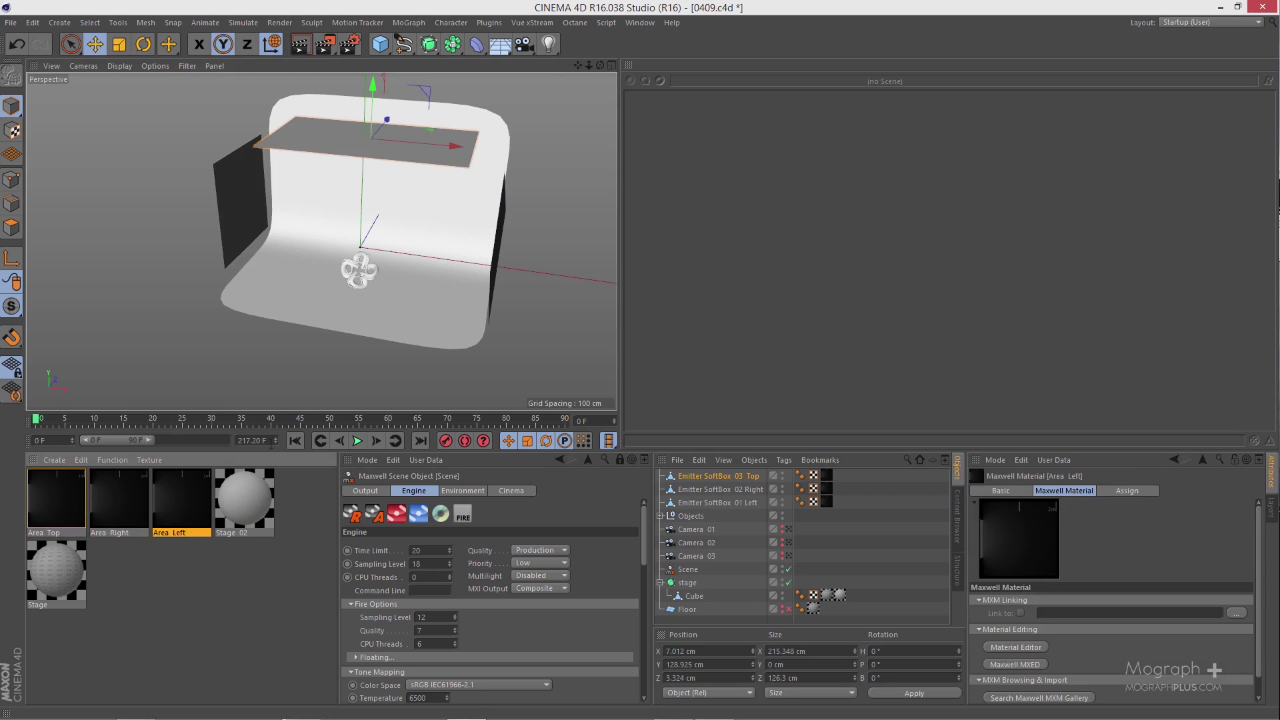
{"action": "left_click", "coordinate": [785, 528]}
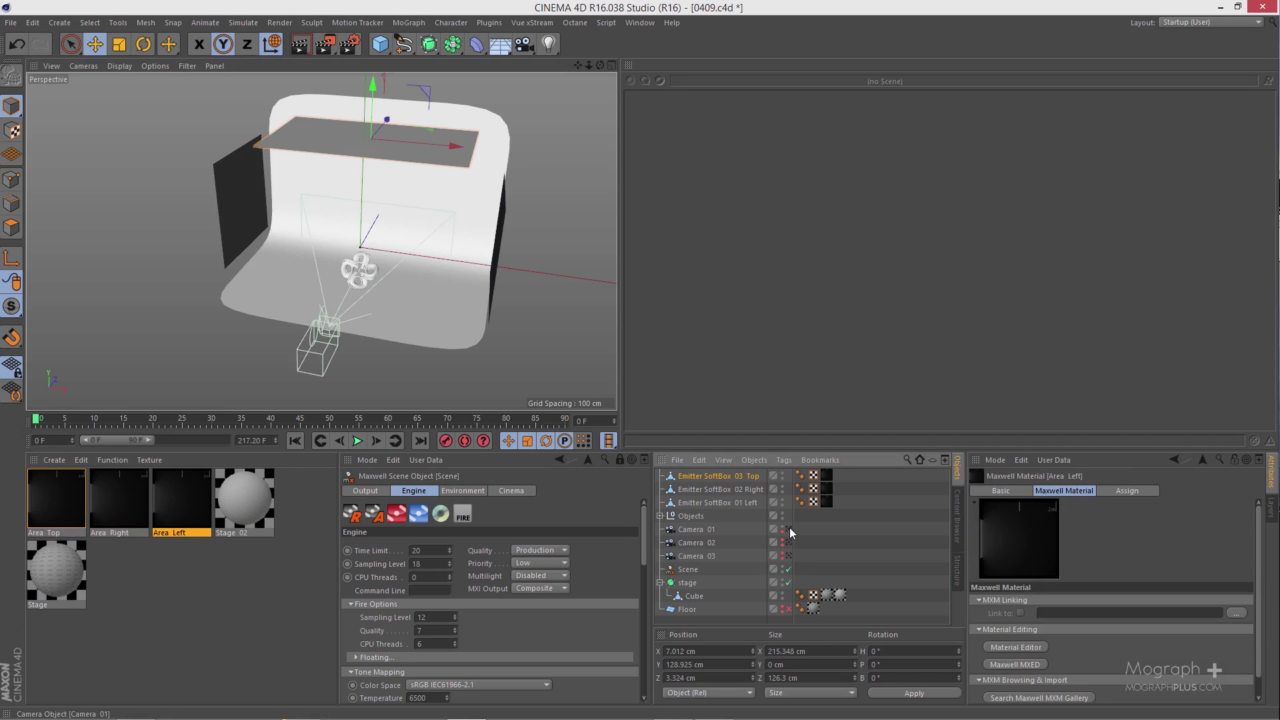
{"action": "left_click", "coordinate": [789, 529]}
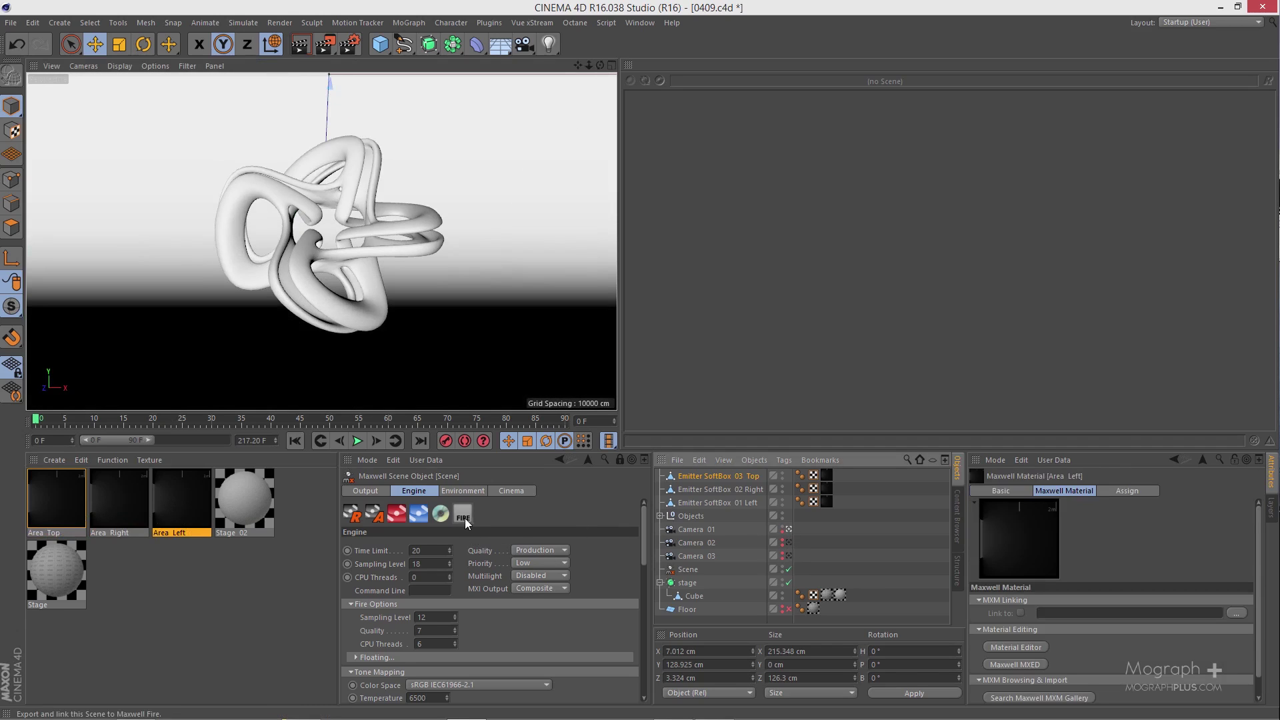
Run and stop a Fire preview render, then open the Multilight choices for Intensity.
{"action": "left_click", "coordinate": [464, 517]}
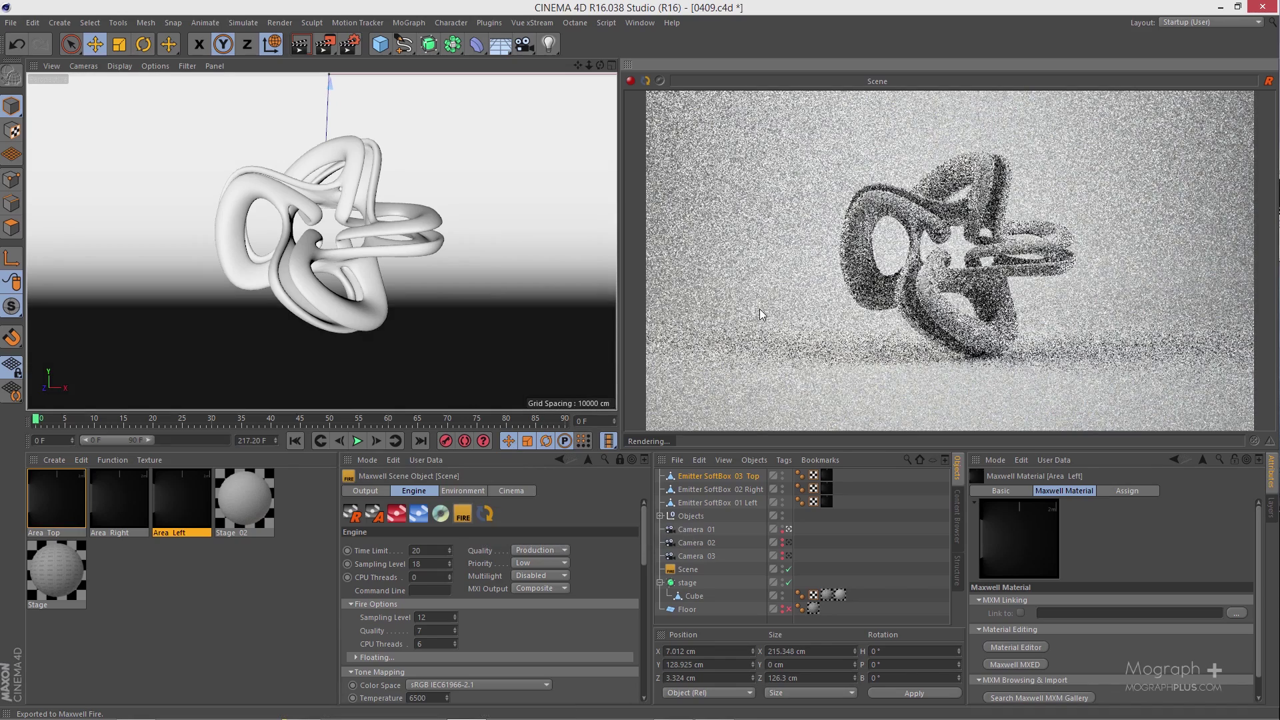
{"action": "left_click", "coordinate": [463, 517]}
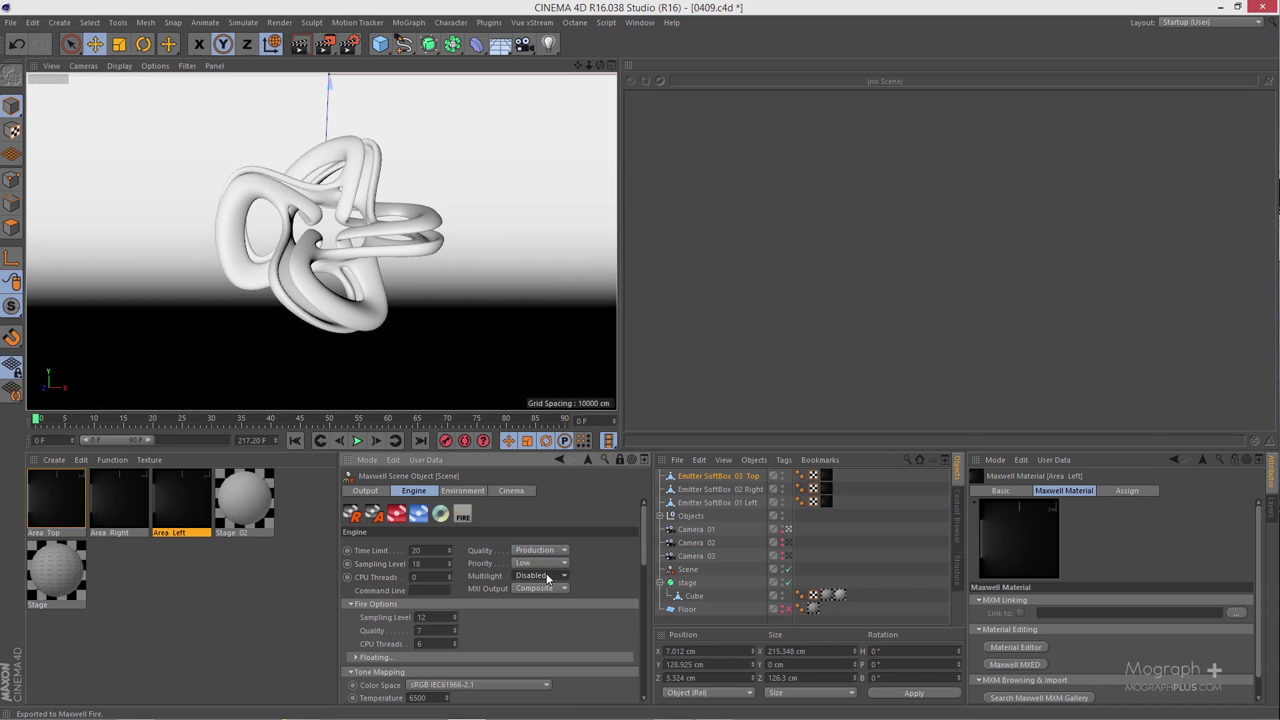
{"action": "left_click", "coordinate": [544, 576]}
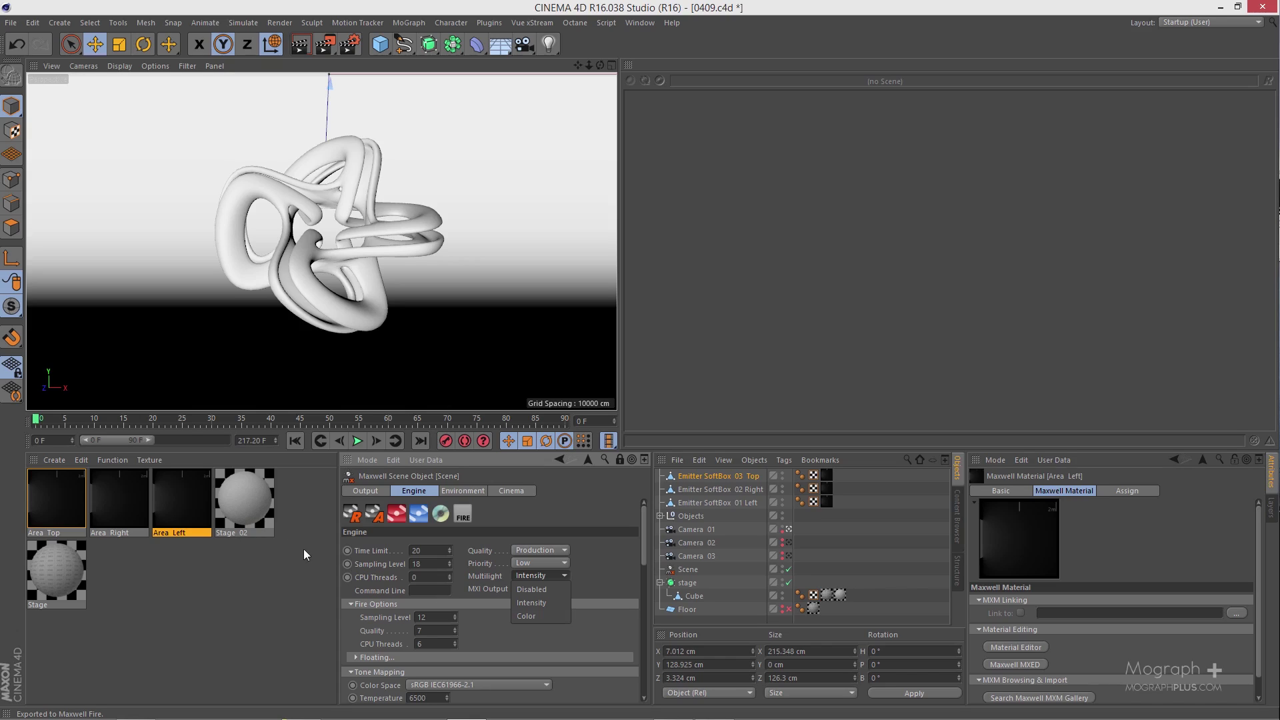
Switch Multilight to Color and render the knot scene in Maxwell Render.
{"action": "left_click", "coordinate": [614, 561]}
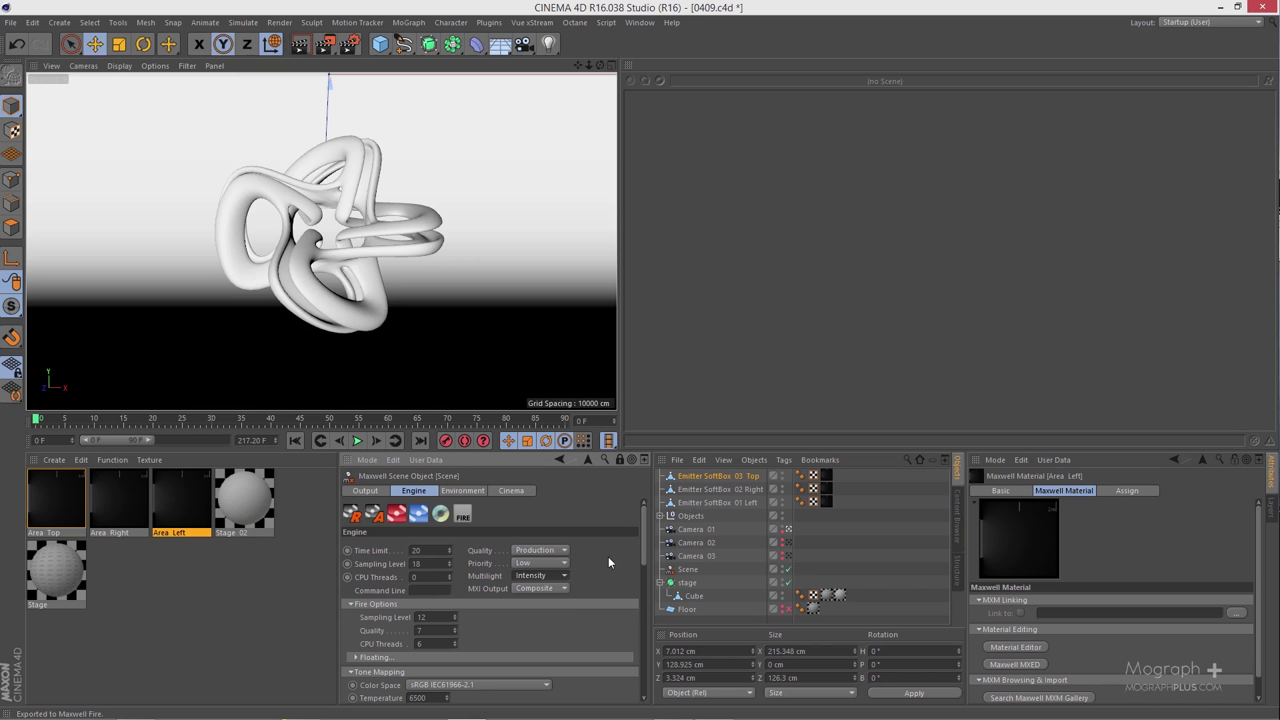
{"action": "left_click", "coordinate": [545, 577]}
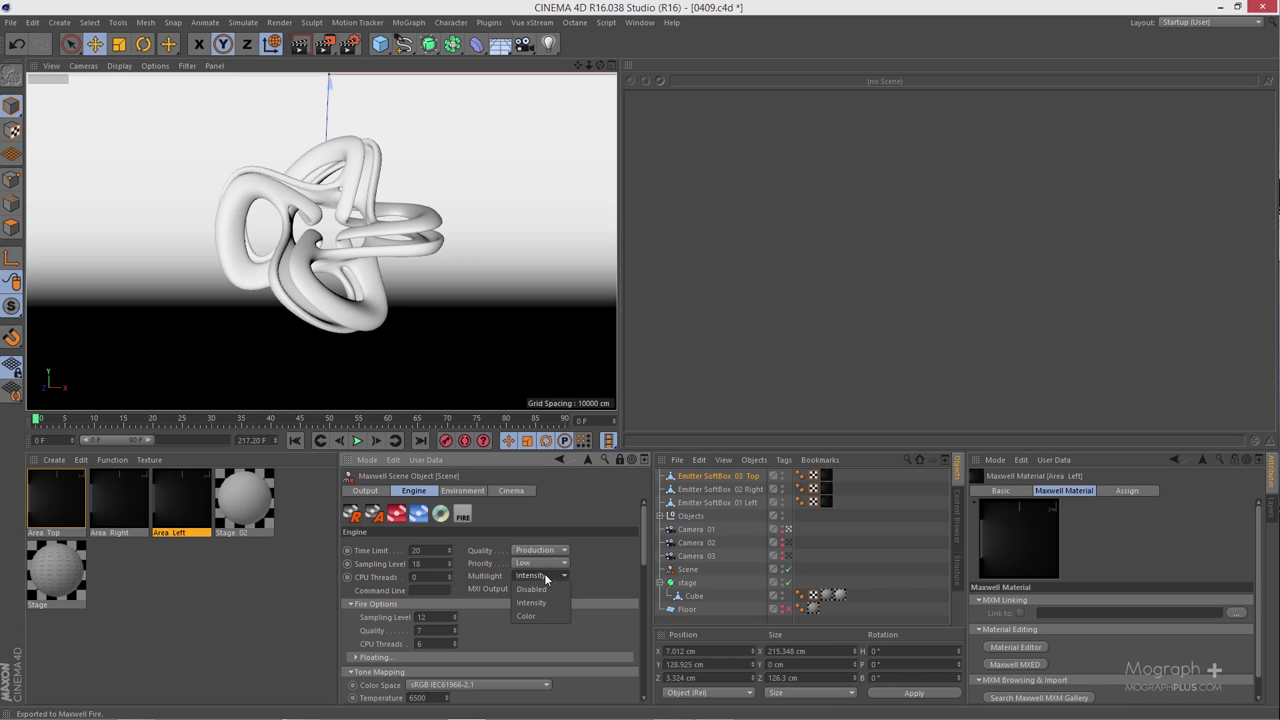
{"action": "left_click", "coordinate": [543, 616]}
{"action": "mouse_move", "coordinate": [644, 542]}
{"action": "left_mouse_down"}
{"action": "mouse_move", "coordinate": [645, 553]}
{"action": "mouse_move", "coordinate": [646, 541]}
{"action": "left_mouse_up"}
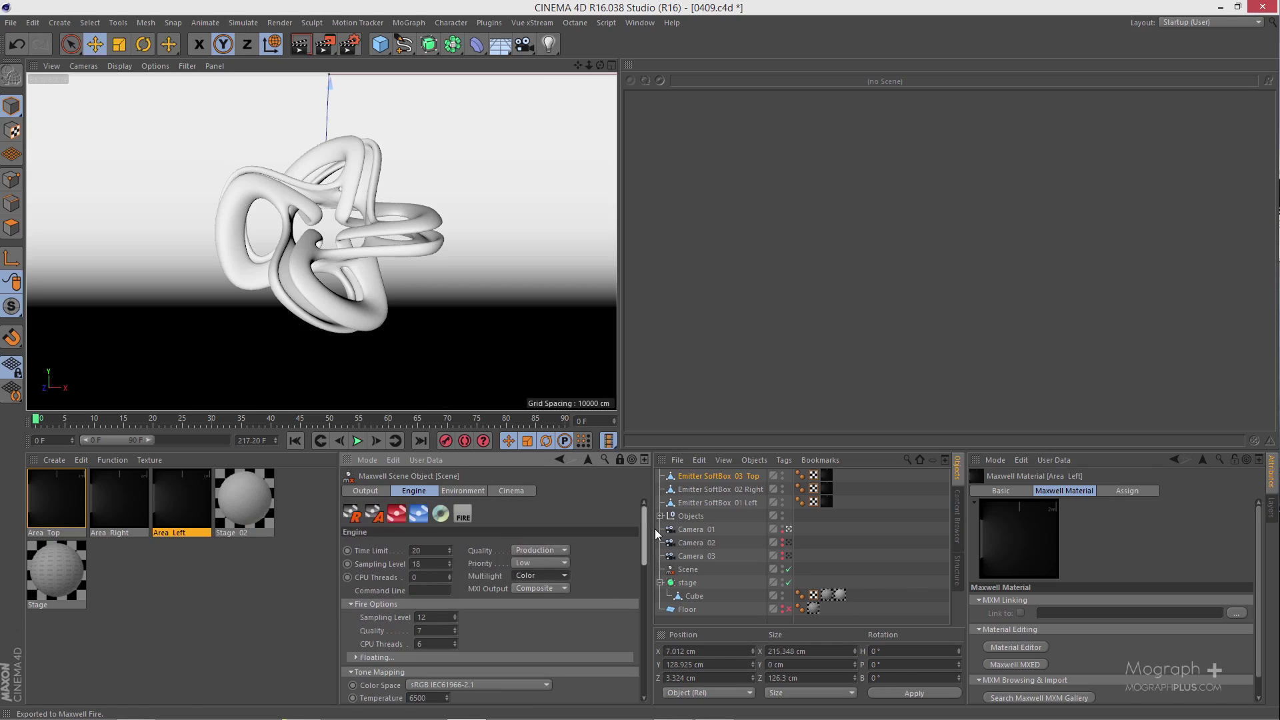
{"action": "left_click", "coordinate": [354, 515]}
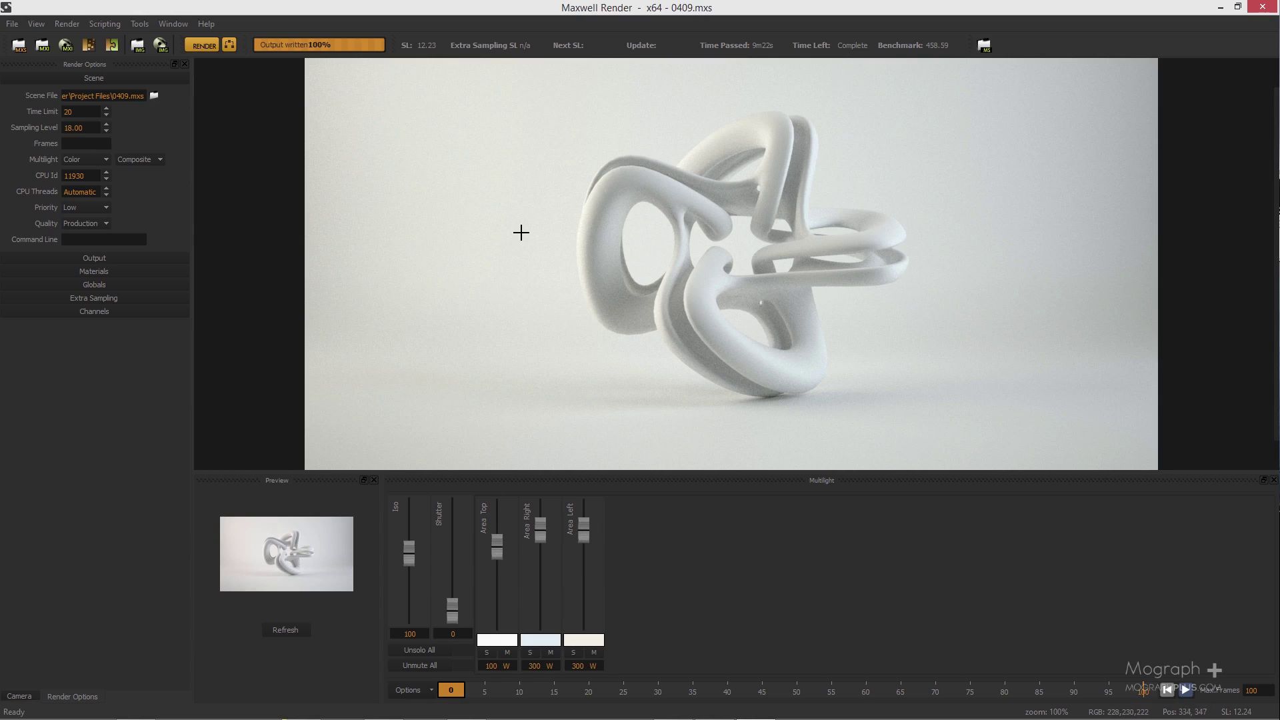
Turn Area Right and Area Left down to 0 W and raise Area Top to about 367 W.
{"action": "left_click_drag", "start_coordinate": [494, 554], "coordinate": [507, 646]}
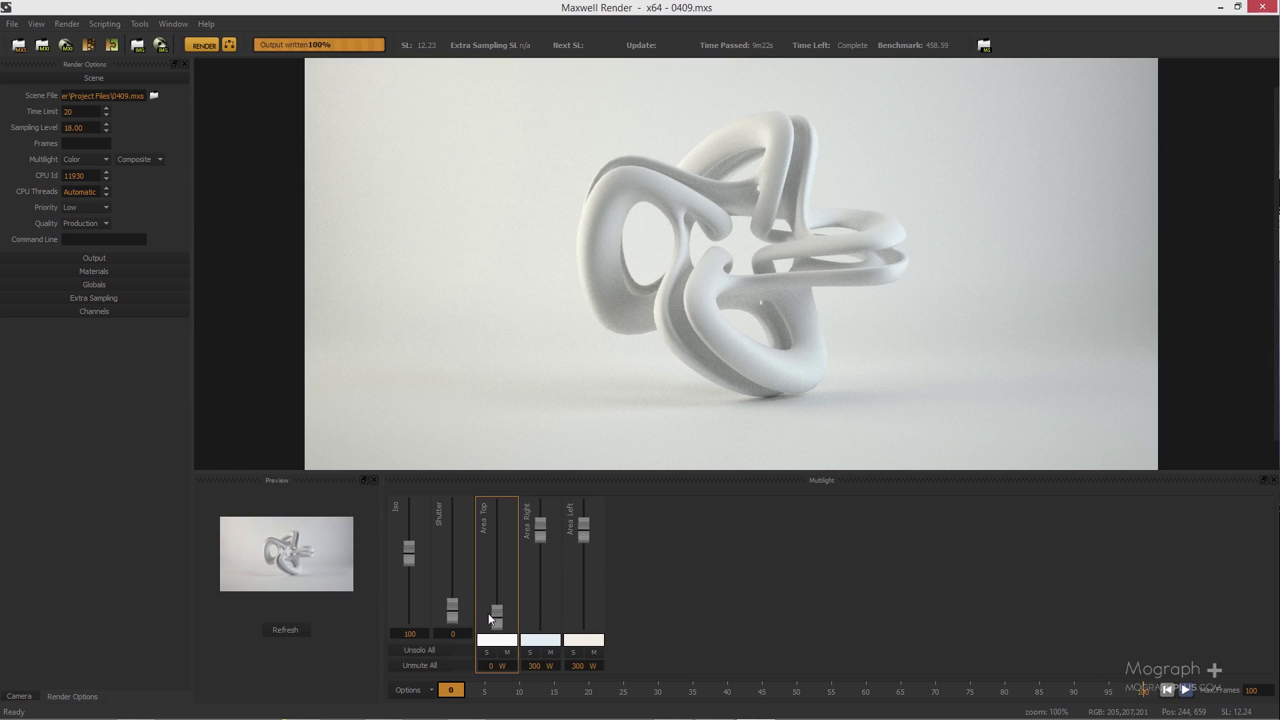
{"action": "left_click_drag", "start_coordinate": [497, 595], "coordinate": [521, 578]}
{"action": "key", "text": "Home"}
{"action": "left_click_drag", "start_coordinate": [542, 531], "coordinate": [545, 606]}
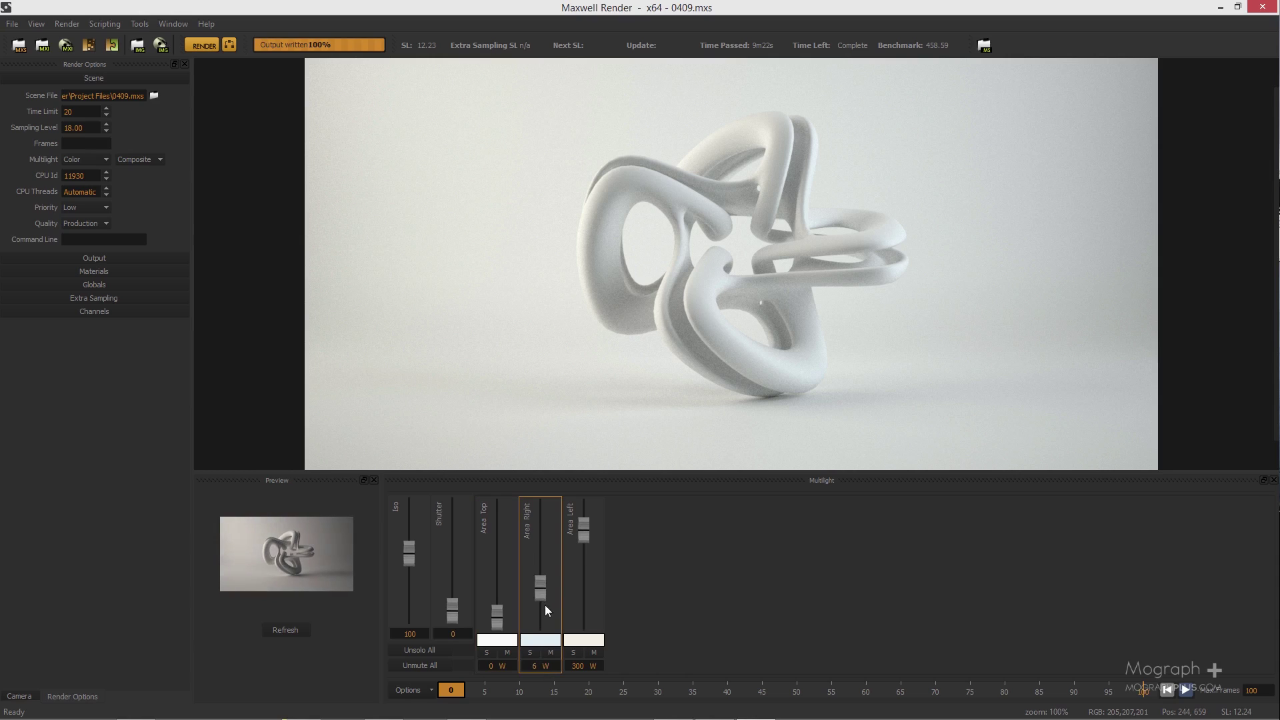
{"action": "left_click", "coordinate": [287, 630]}
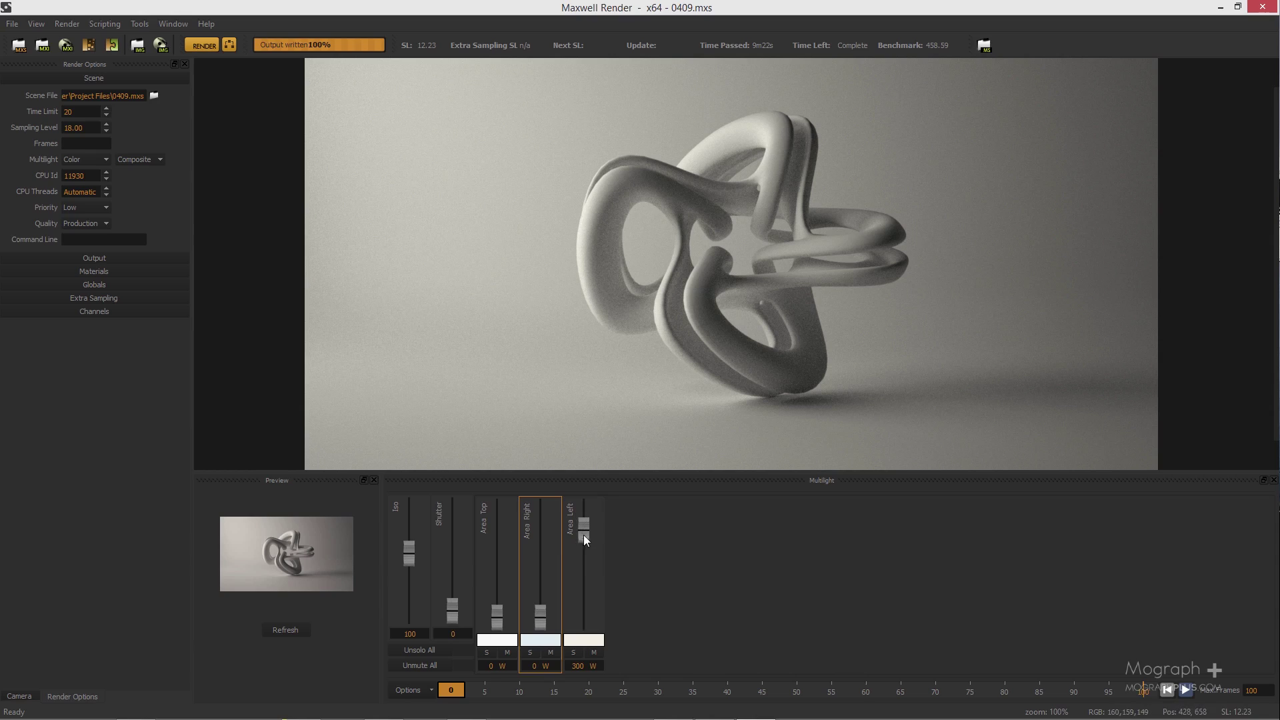
{"action": "left_click_drag", "start_coordinate": [585, 529], "coordinate": [588, 639]}
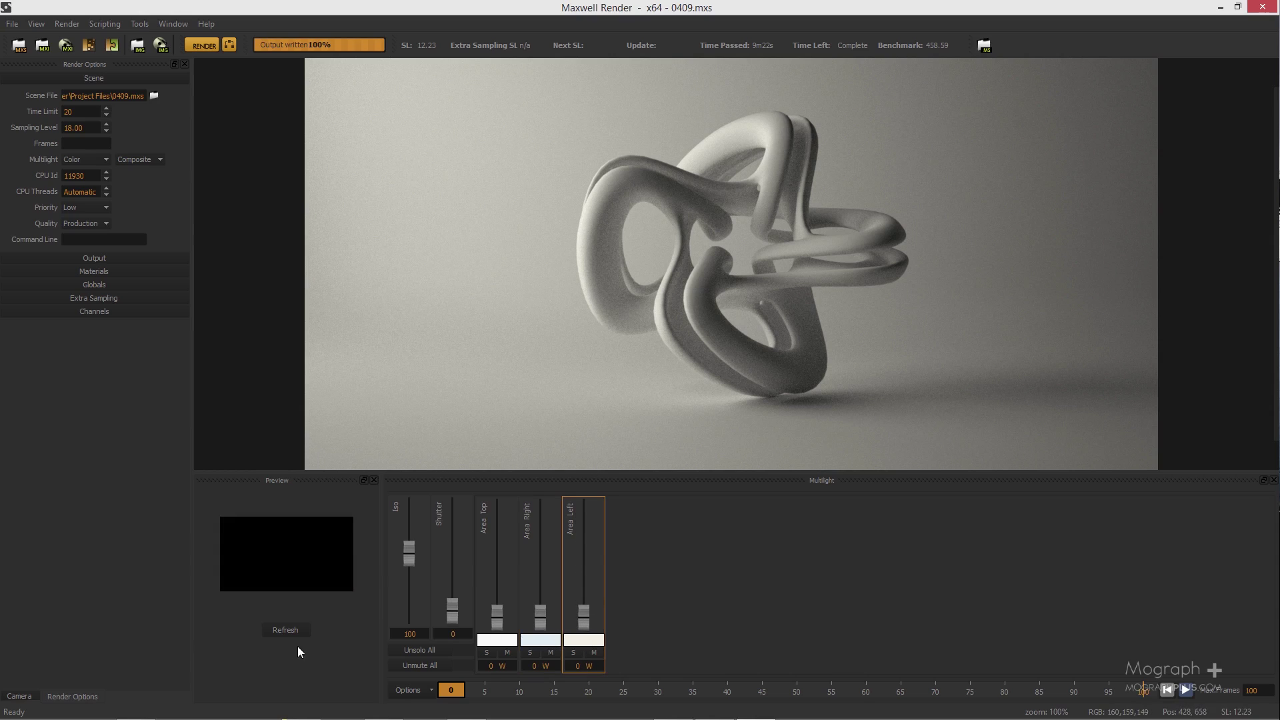
{"action": "left_click", "coordinate": [286, 630]}
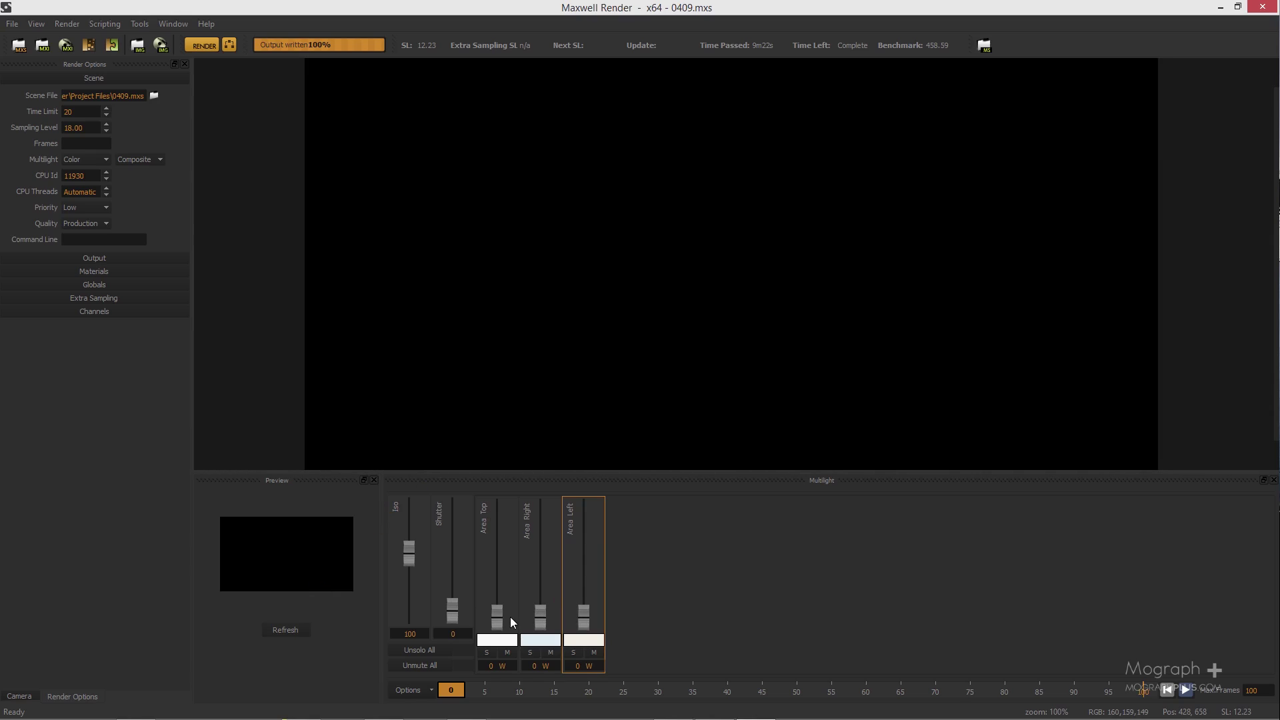
{"action": "left_click_drag", "start_coordinate": [496, 614], "coordinate": [506, 522]}
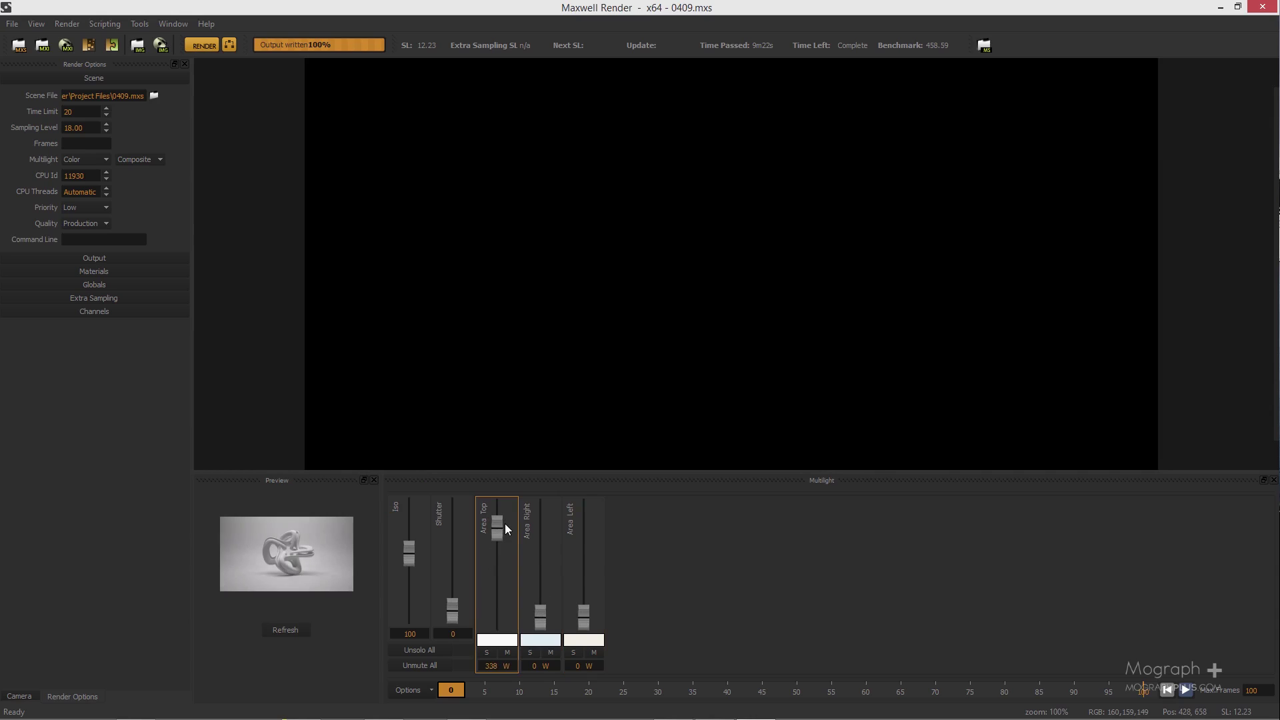
{"action": "left_click", "coordinate": [290, 630]}
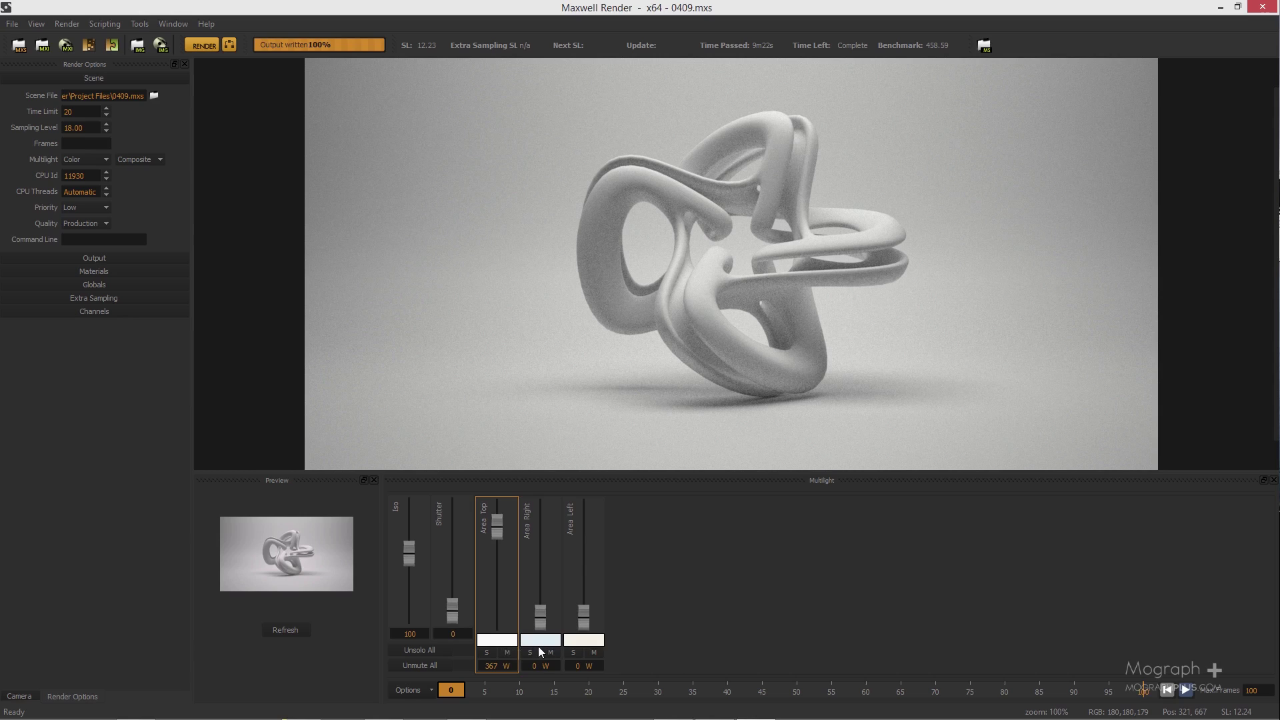
Reset Area Right to 300 W and Area Top to 100 W with Reset Light.
{"action": "left_click_drag", "start_coordinate": [538, 620], "coordinate": [544, 605]}
{"action": "right_click", "coordinate": [495, 542]}
{"action": "left_click", "coordinate": [510, 548]}
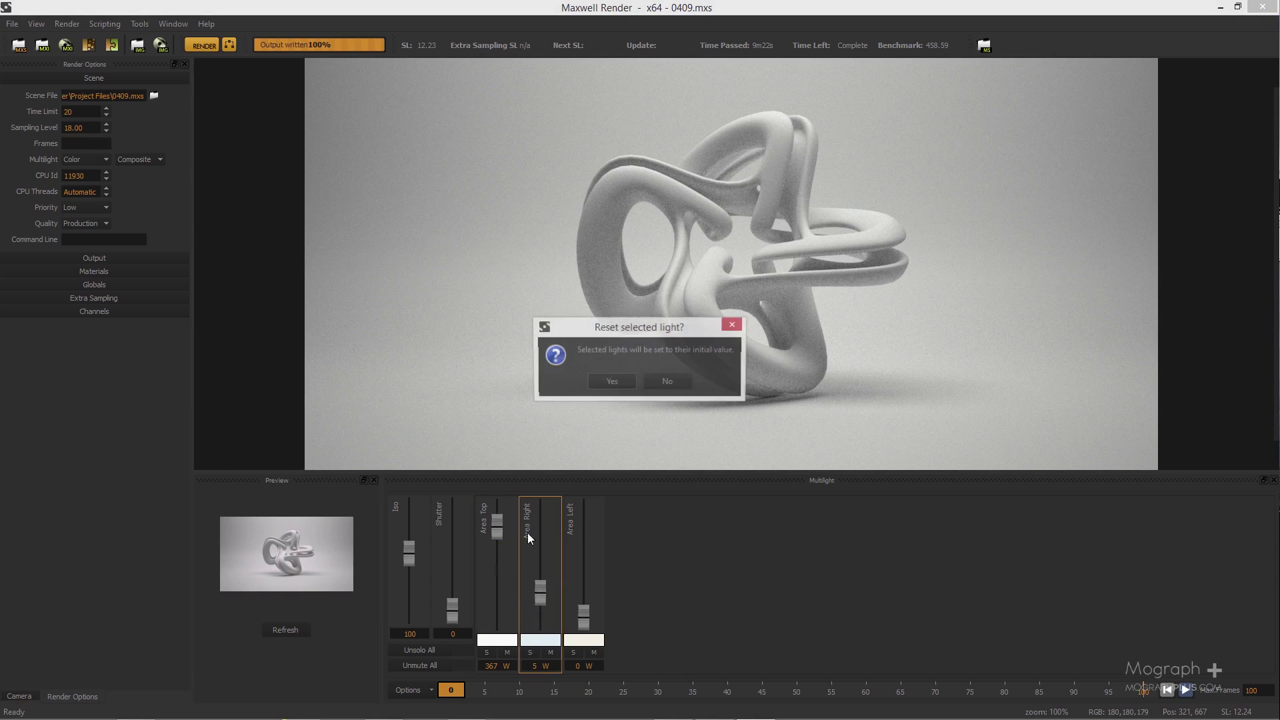
{"action": "left_click", "coordinate": [608, 379]}
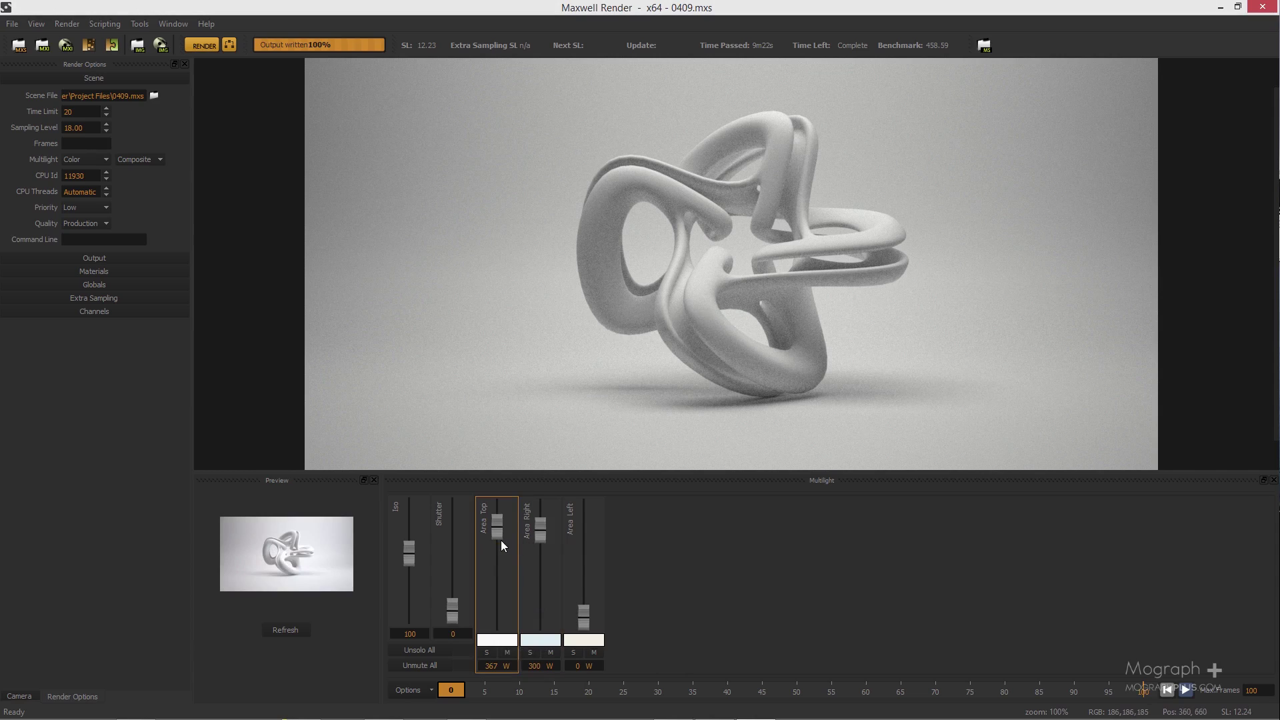
{"action": "right_click", "coordinate": [501, 541]}
{"action": "left_click", "coordinate": [506, 548]}
{"action": "left_click", "coordinate": [614, 378]}
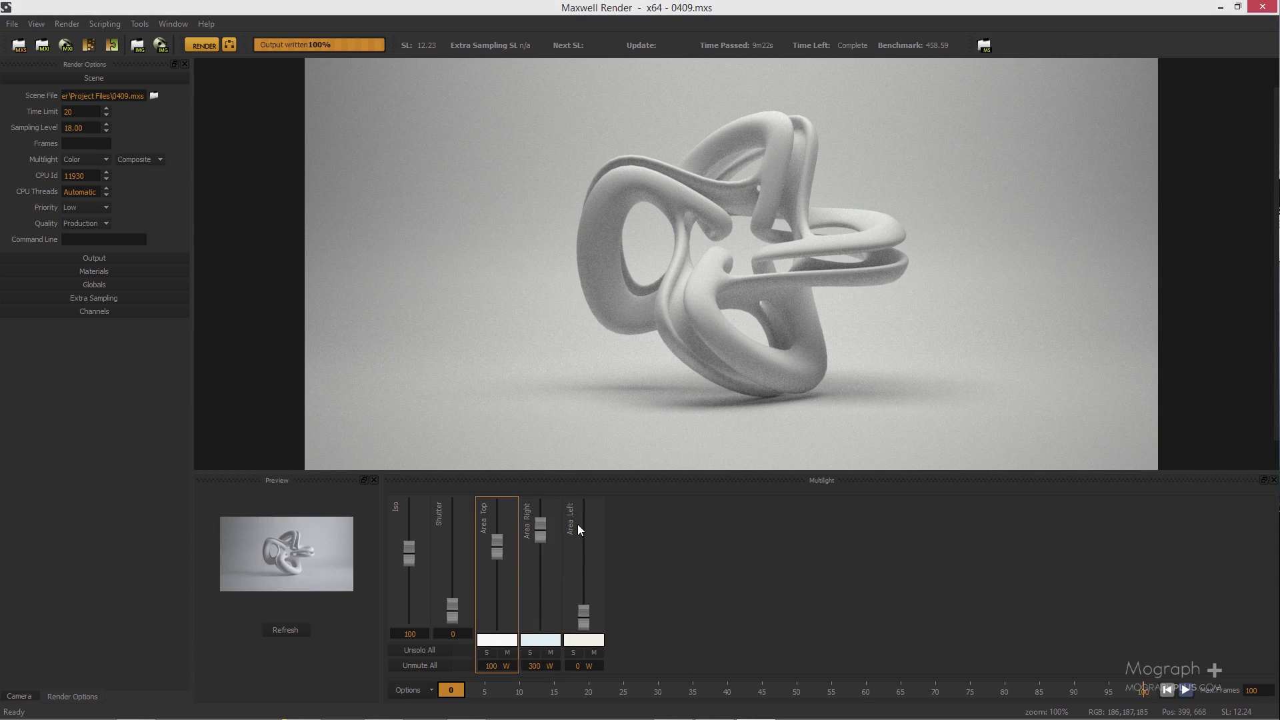
Reset Area Left back to its initial 300 W.
{"action": "right_click", "coordinate": [582, 526]}
{"action": "left_click", "coordinate": [593, 532]}
{"action": "left_click", "coordinate": [606, 380]}
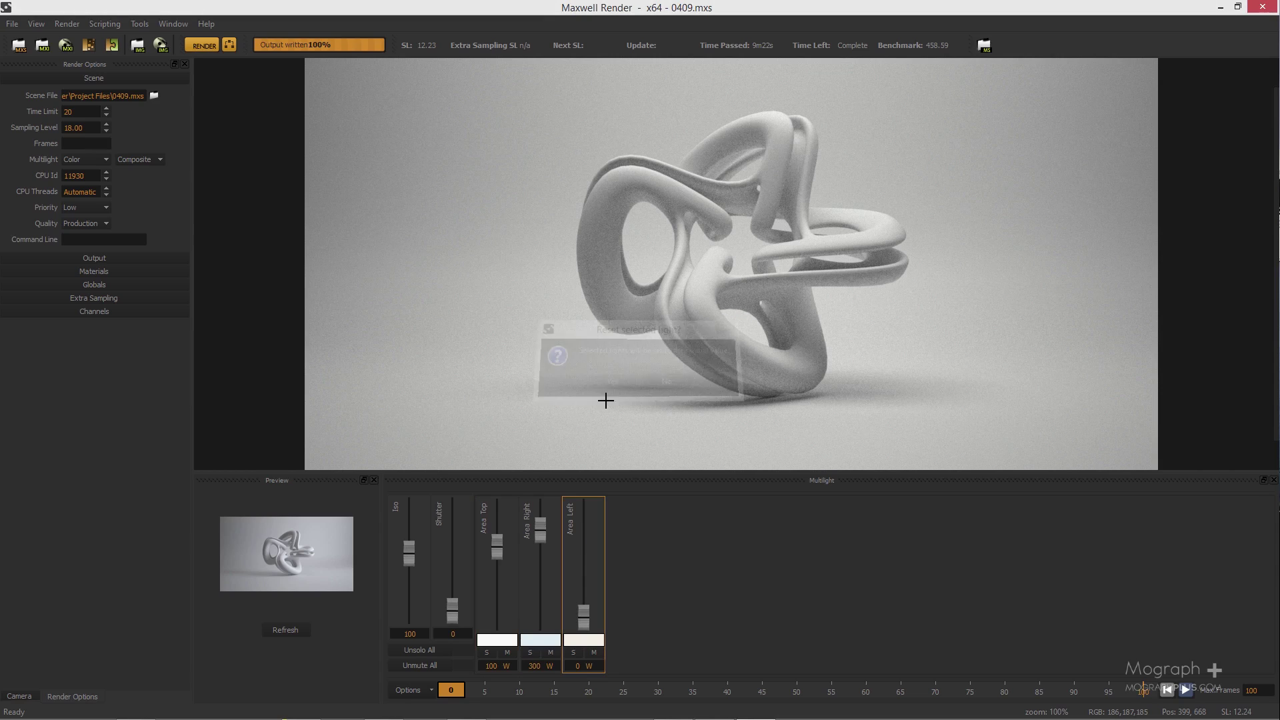
{"action": "right_click", "coordinate": [579, 531]}
{"action": "left_click", "coordinate": [585, 538]}
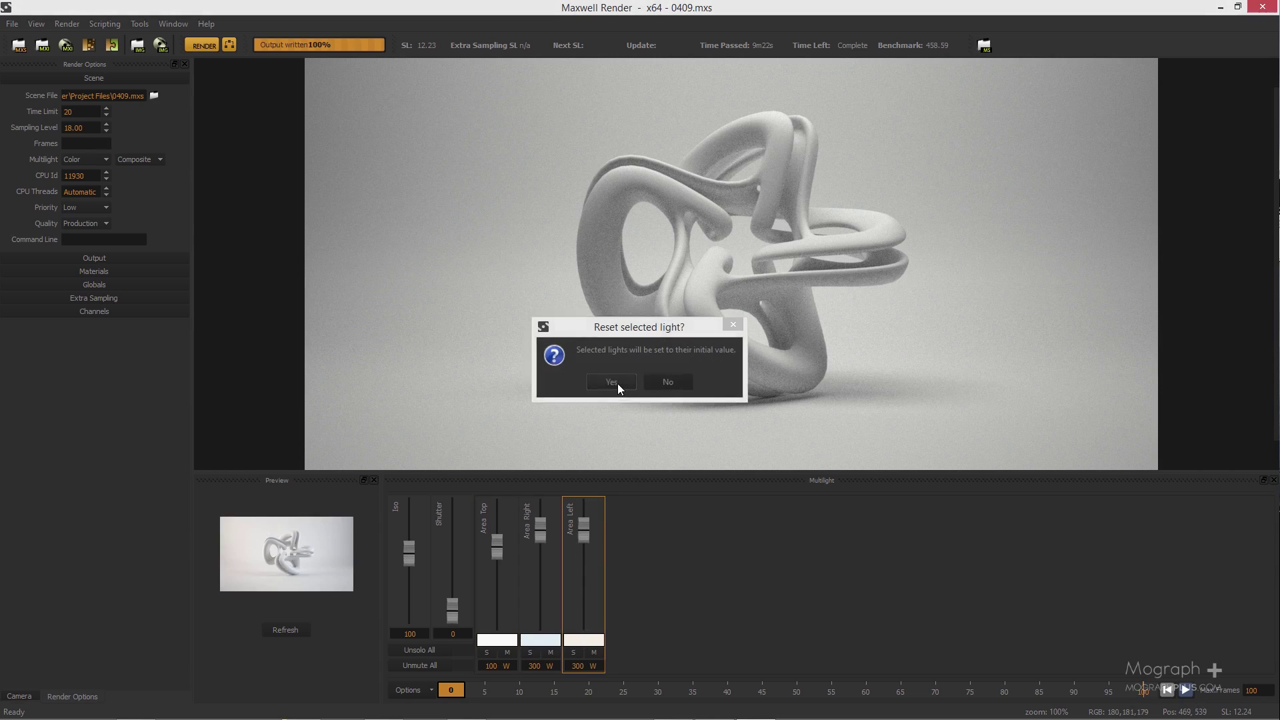
{"action": "left_click", "coordinate": [617, 383]}
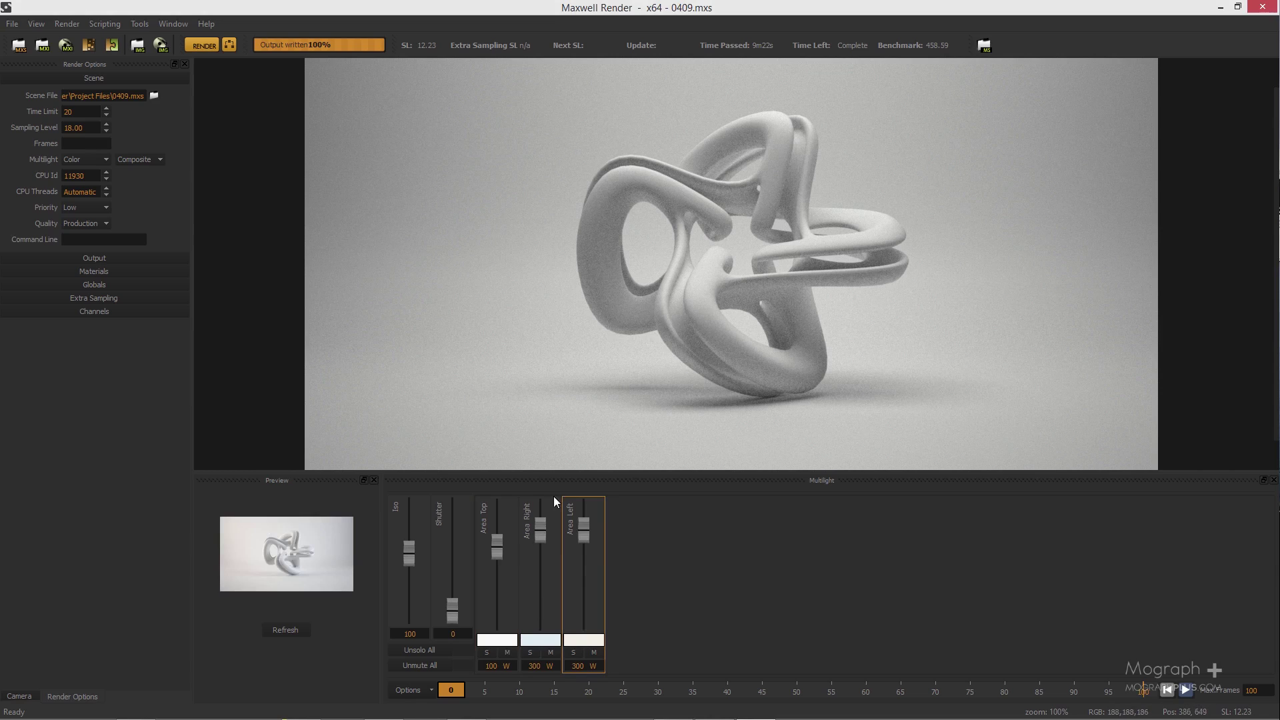
Give the Area Top emitter a cyan colour.
{"action": "double_click", "coordinate": [492, 641]}
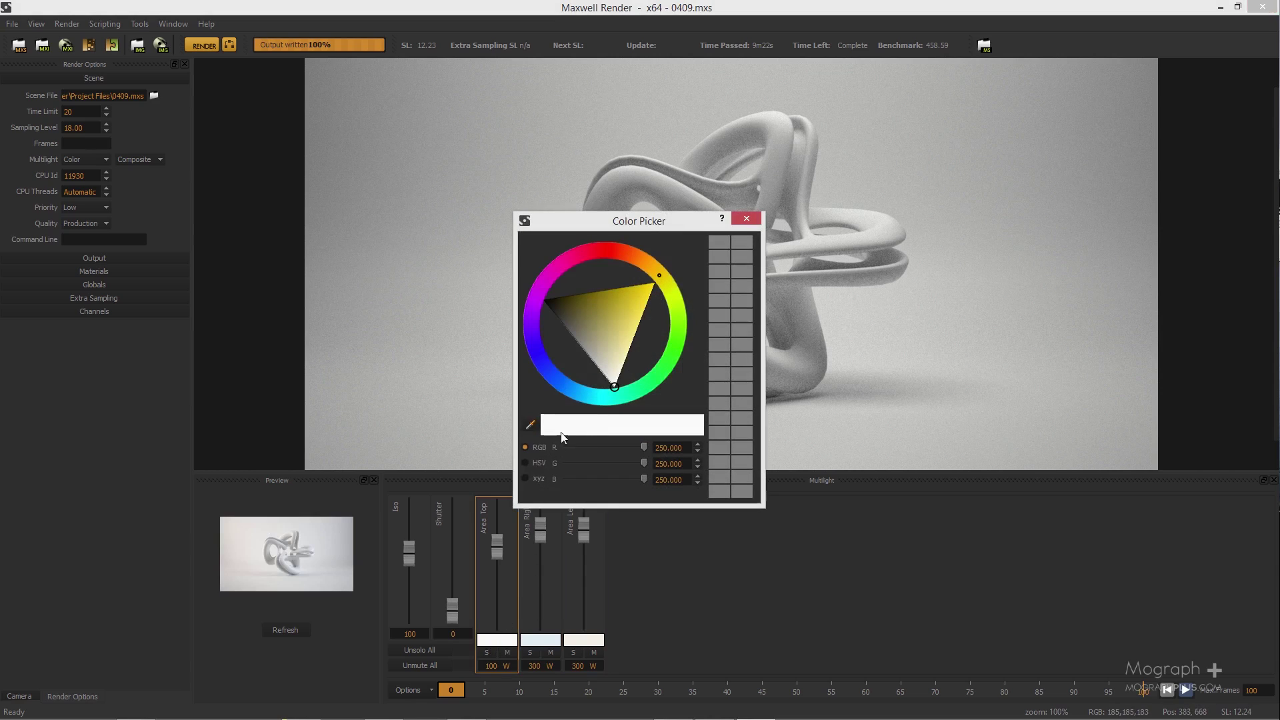
{"action": "left_click_drag", "start_coordinate": [630, 227], "coordinate": [471, 395]}
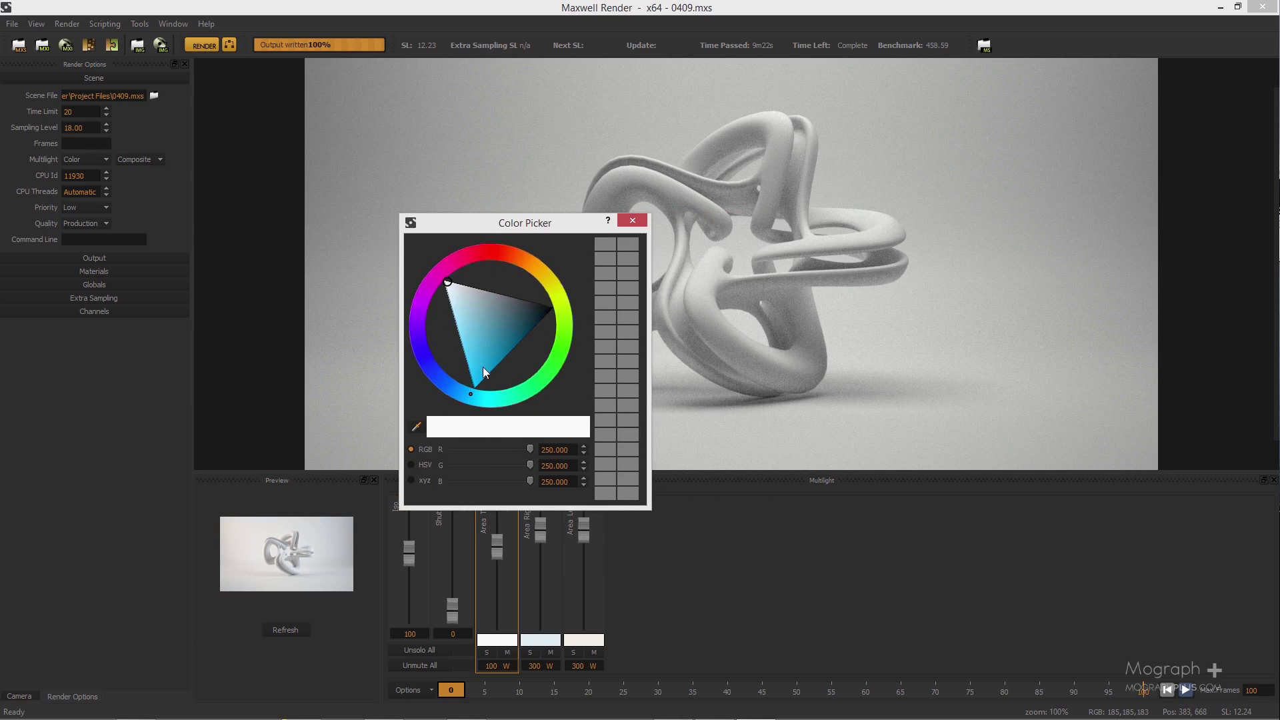
{"action": "left_click", "coordinate": [481, 377]}
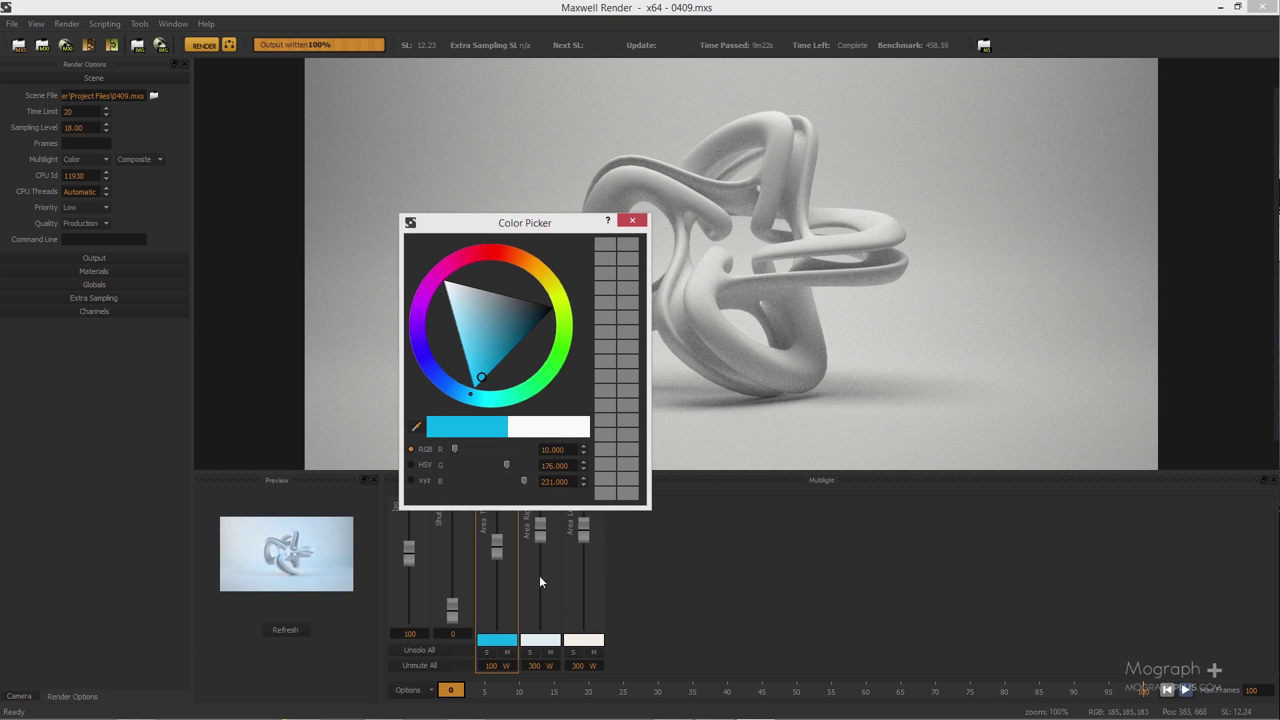
{"action": "left_click", "coordinate": [633, 221]}
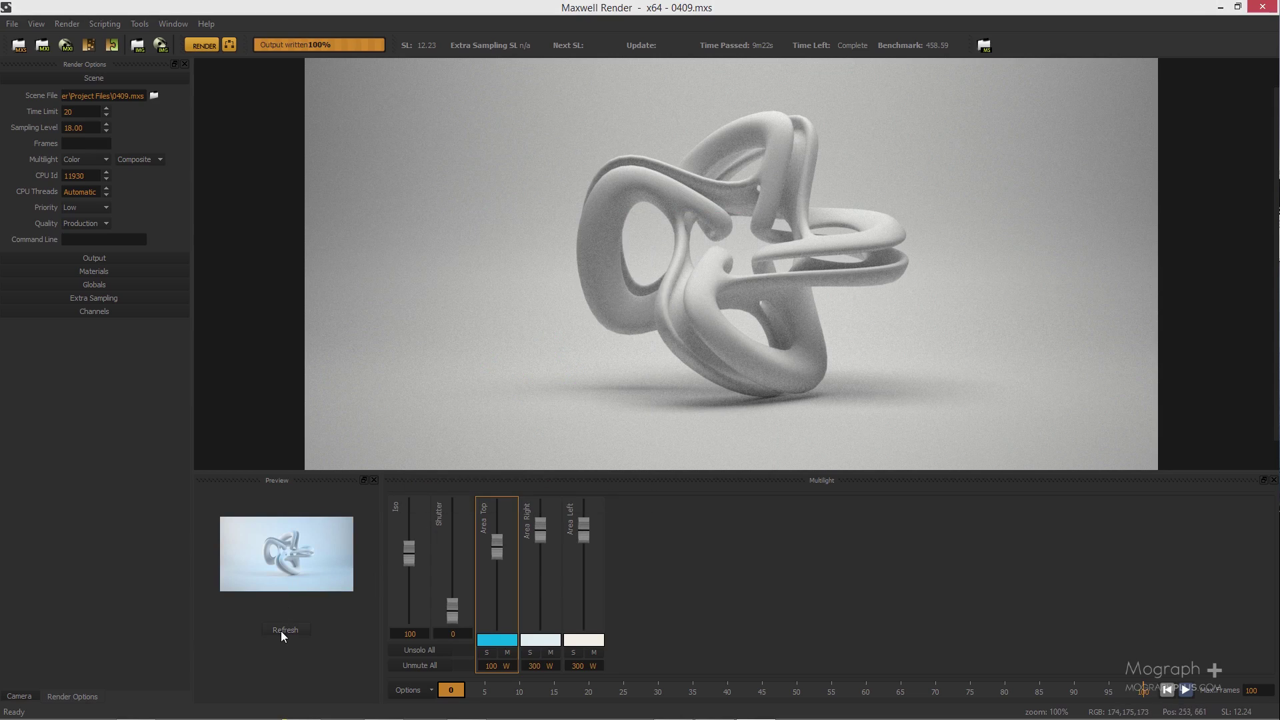
Give the Area Right emitter a soft pink colour.
{"action": "double_click", "coordinate": [556, 641]}
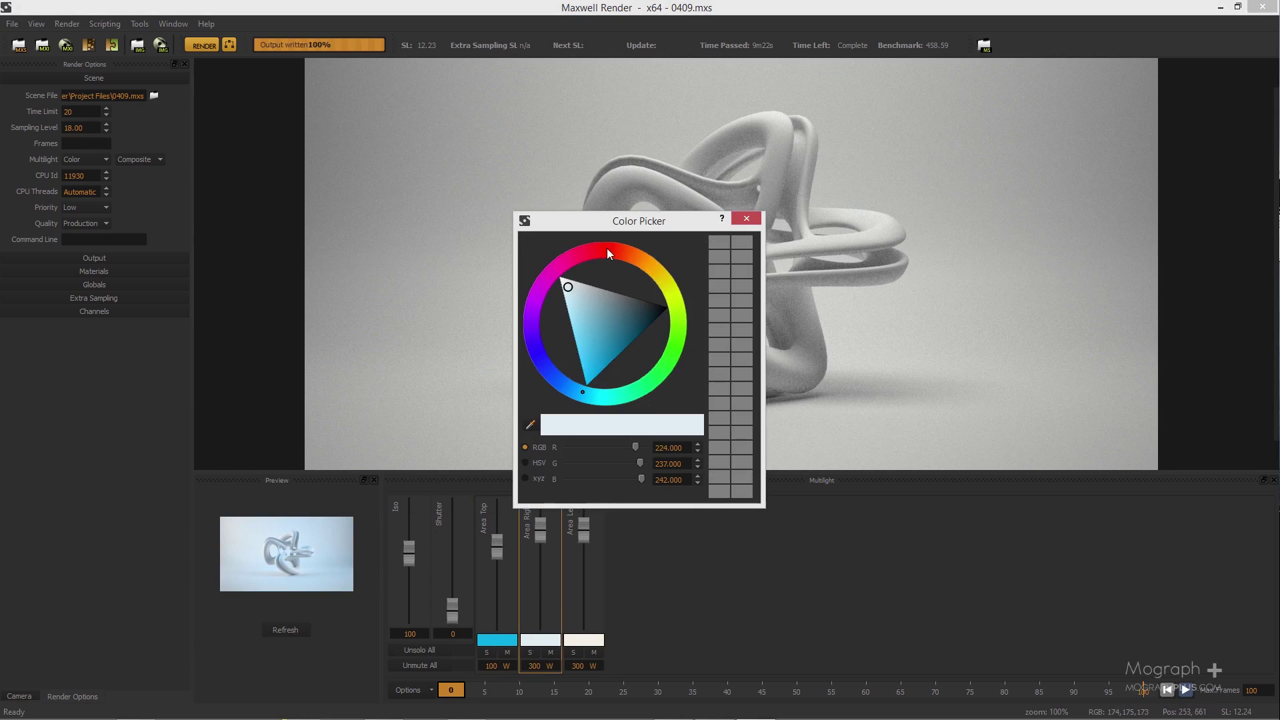
{"action": "left_click_drag", "start_coordinate": [607, 250], "coordinate": [572, 258]}
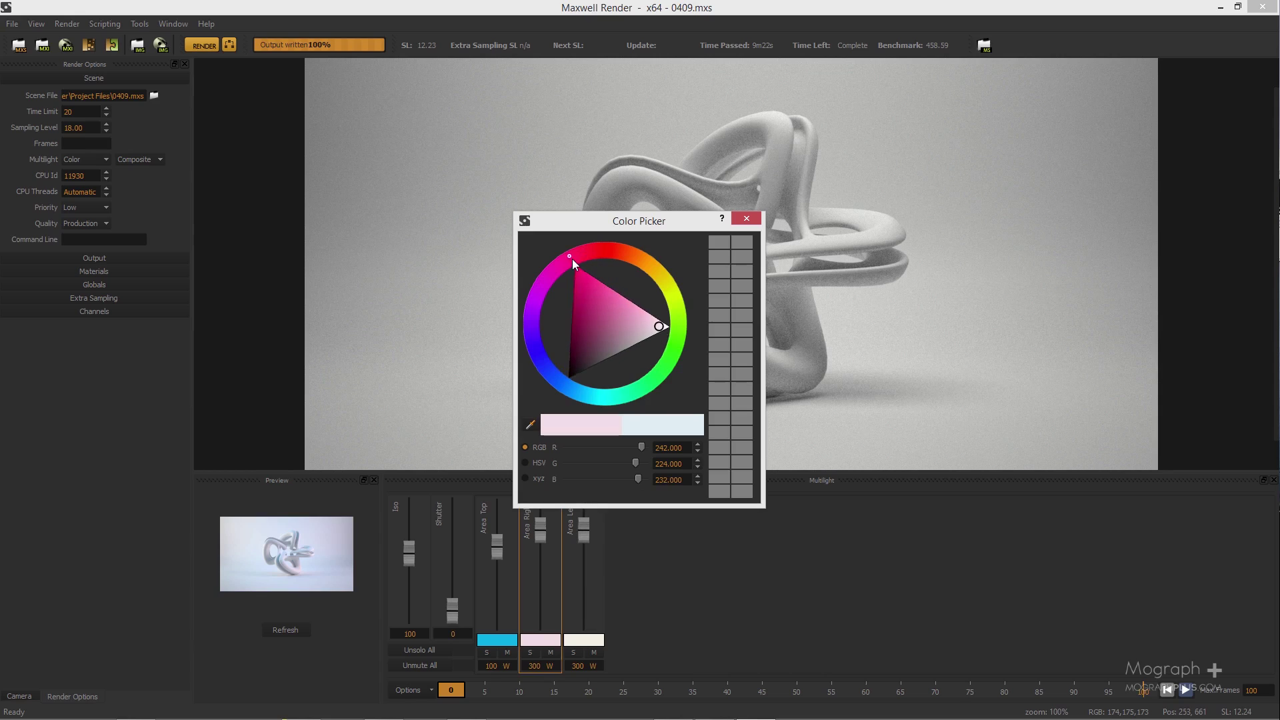
{"action": "left_click", "coordinate": [594, 280]}
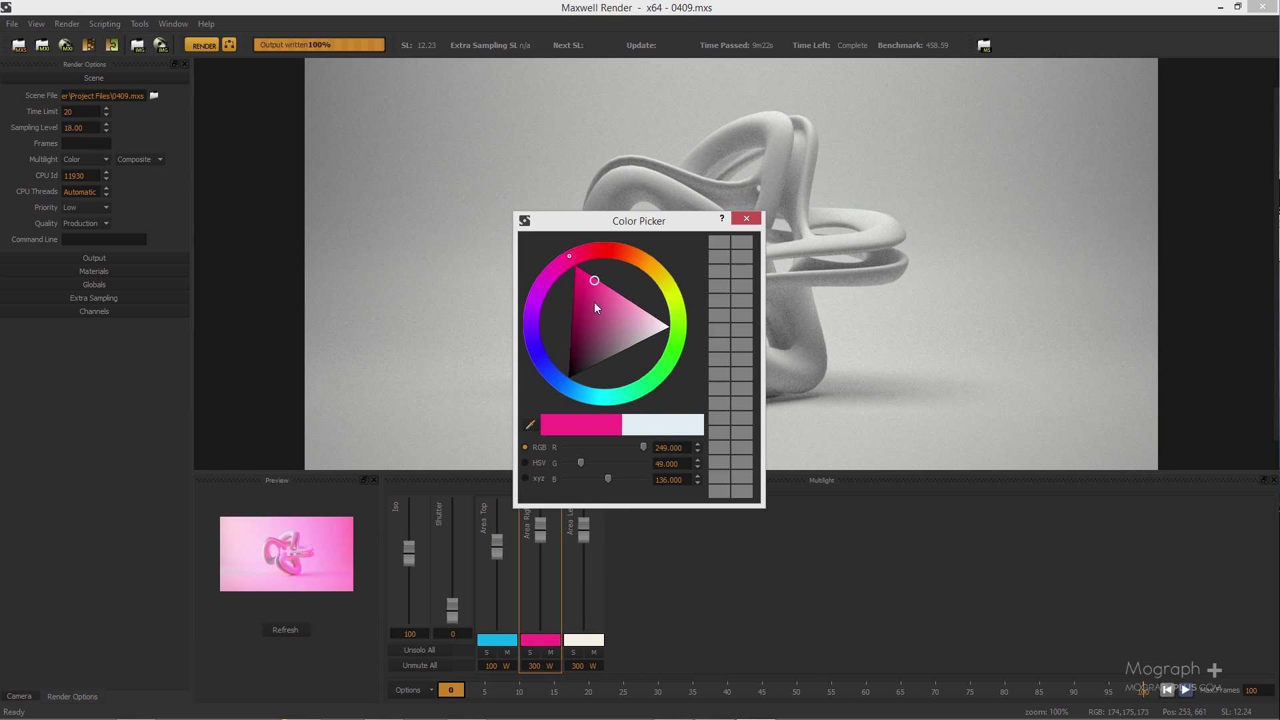
{"action": "left_click_drag", "start_coordinate": [595, 306], "coordinate": [631, 300]}
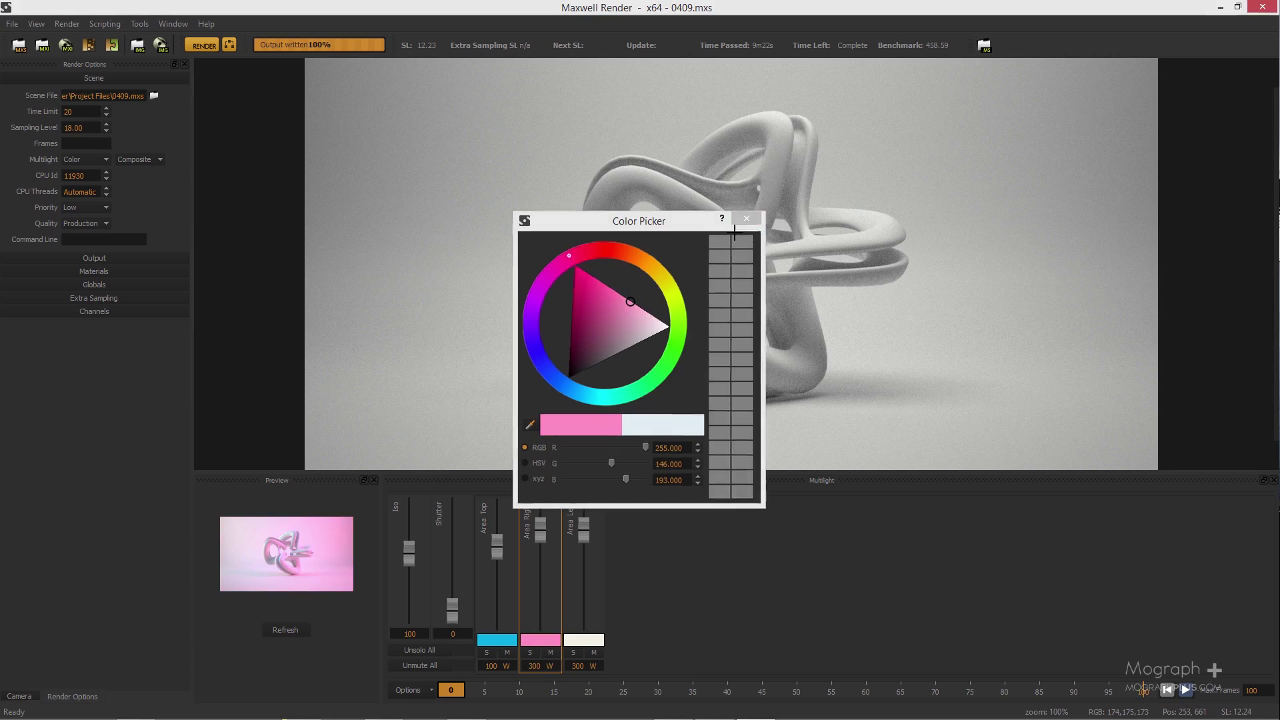
{"action": "left_click", "coordinate": [742, 220]}
Make Area Left green, refresh the preview, and lower Area Right to 3 W.
{"action": "left_click", "coordinate": [585, 641]}
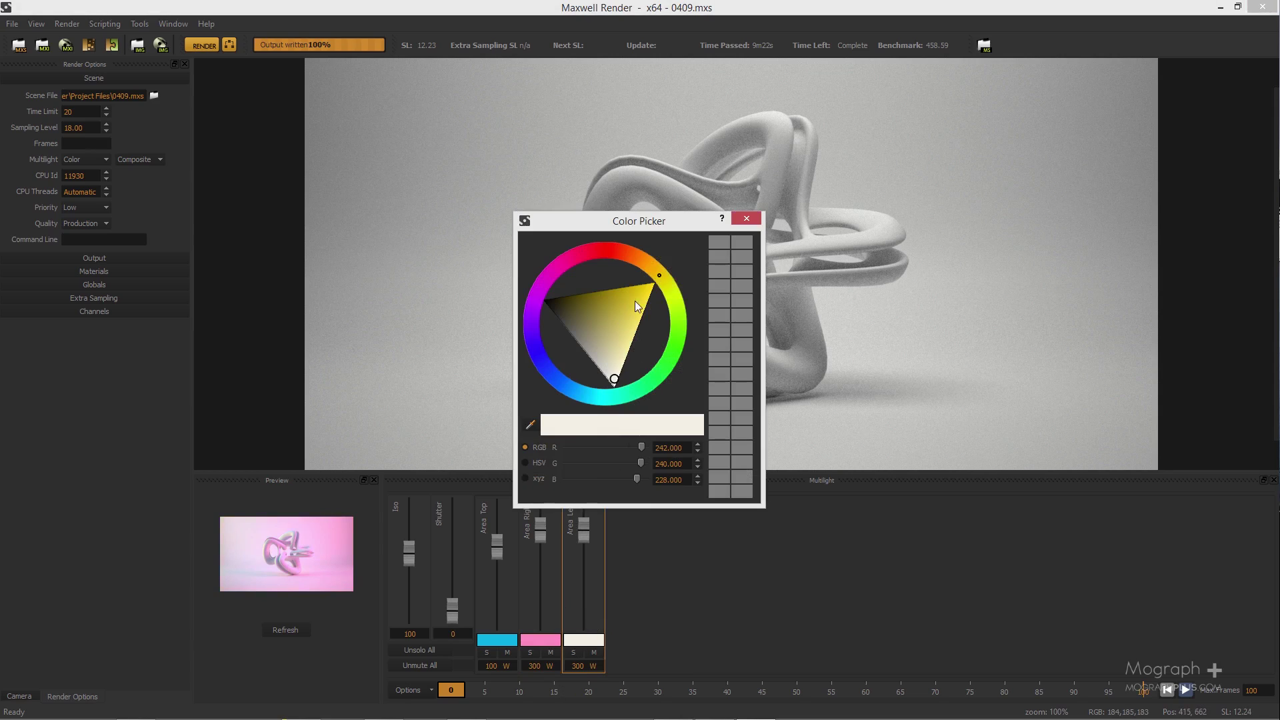
{"action": "mouse_move", "coordinate": [635, 301]}
{"action": "left_mouse_down"}
{"action": "mouse_move", "coordinate": [661, 298]}
{"action": "mouse_move", "coordinate": [675, 374]}
{"action": "mouse_move", "coordinate": [652, 394]}
{"action": "mouse_move", "coordinate": [691, 356]}
{"action": "left_mouse_up"}
{"action": "left_click", "coordinate": [746, 219]}
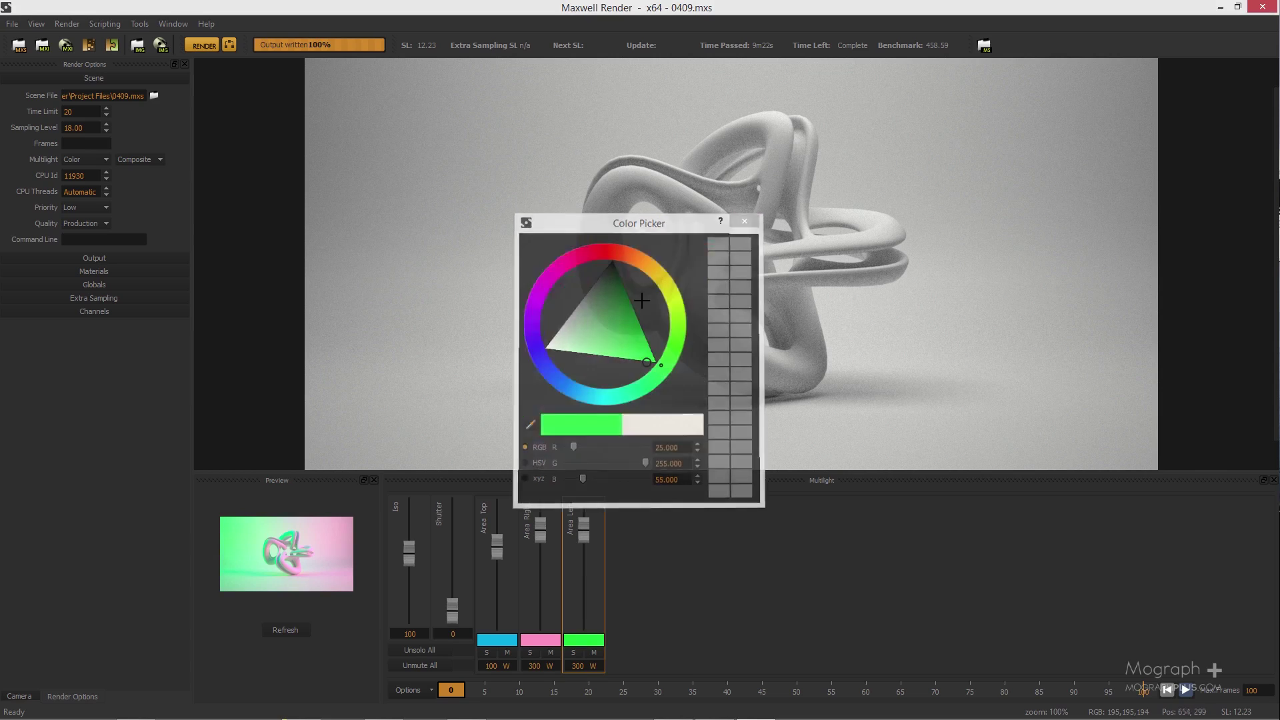
{"action": "left_click", "coordinate": [290, 628]}
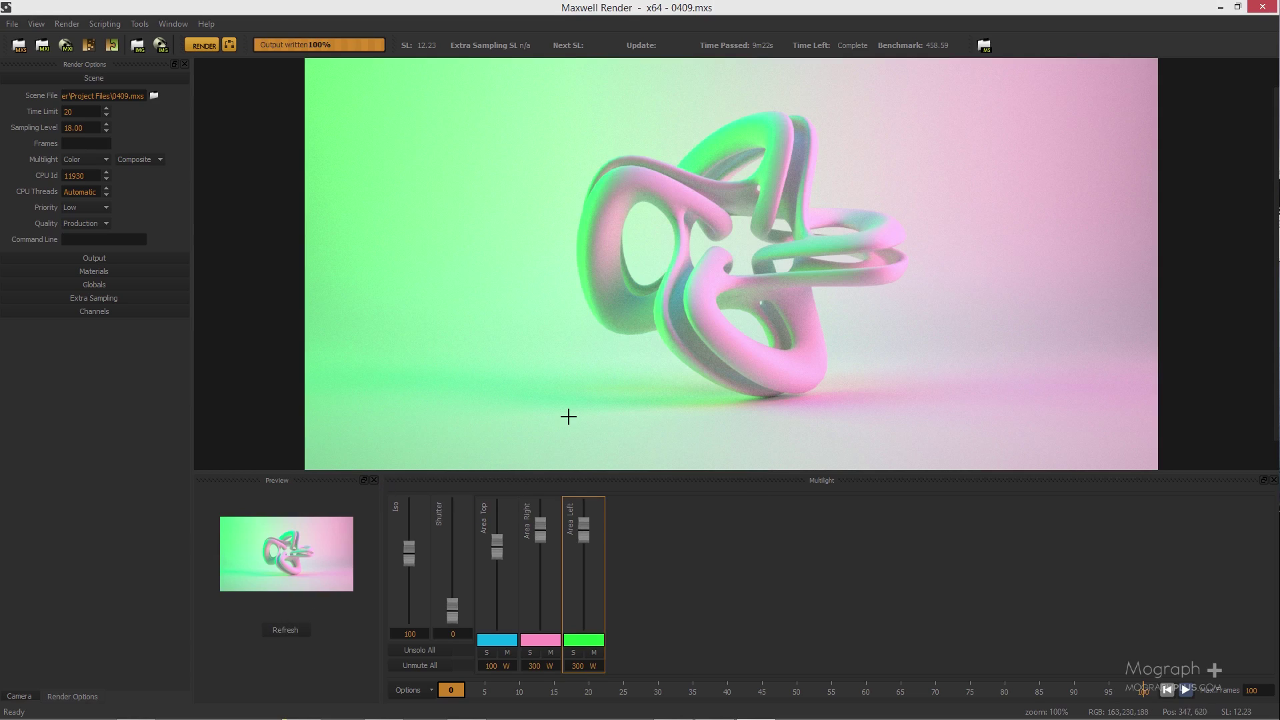
{"action": "left_click_drag", "start_coordinate": [542, 523], "coordinate": [537, 583]}
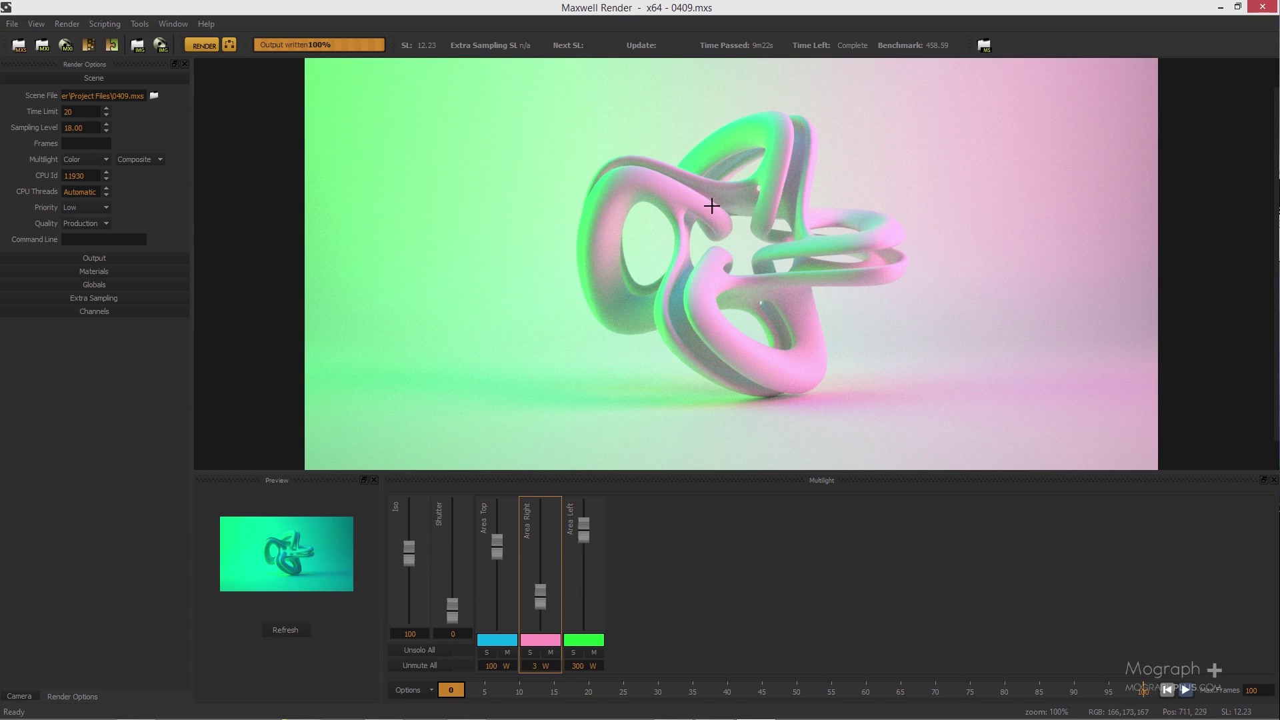
Review the General preferences, then dim the emitters to Top 5 W, Right 95 W, Left 10 W.
{"action": "left_click", "coordinate": [12, 27]}
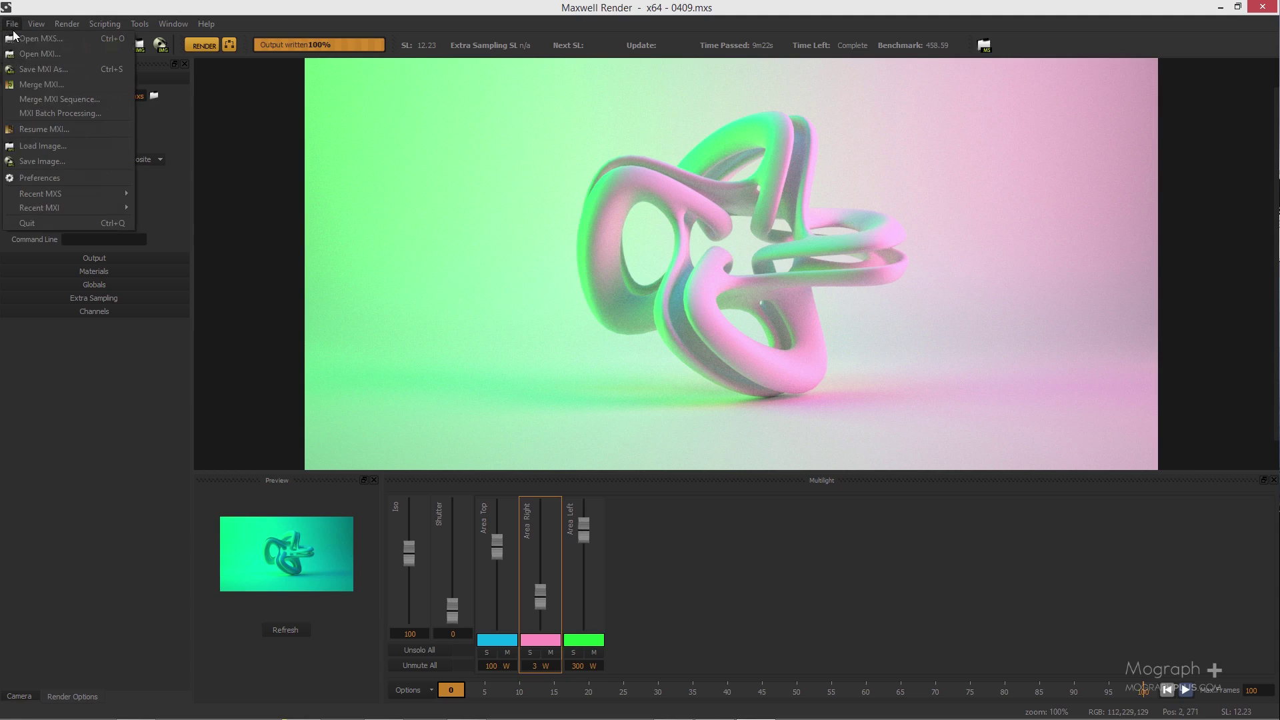
{"action": "left_click", "coordinate": [89, 176]}
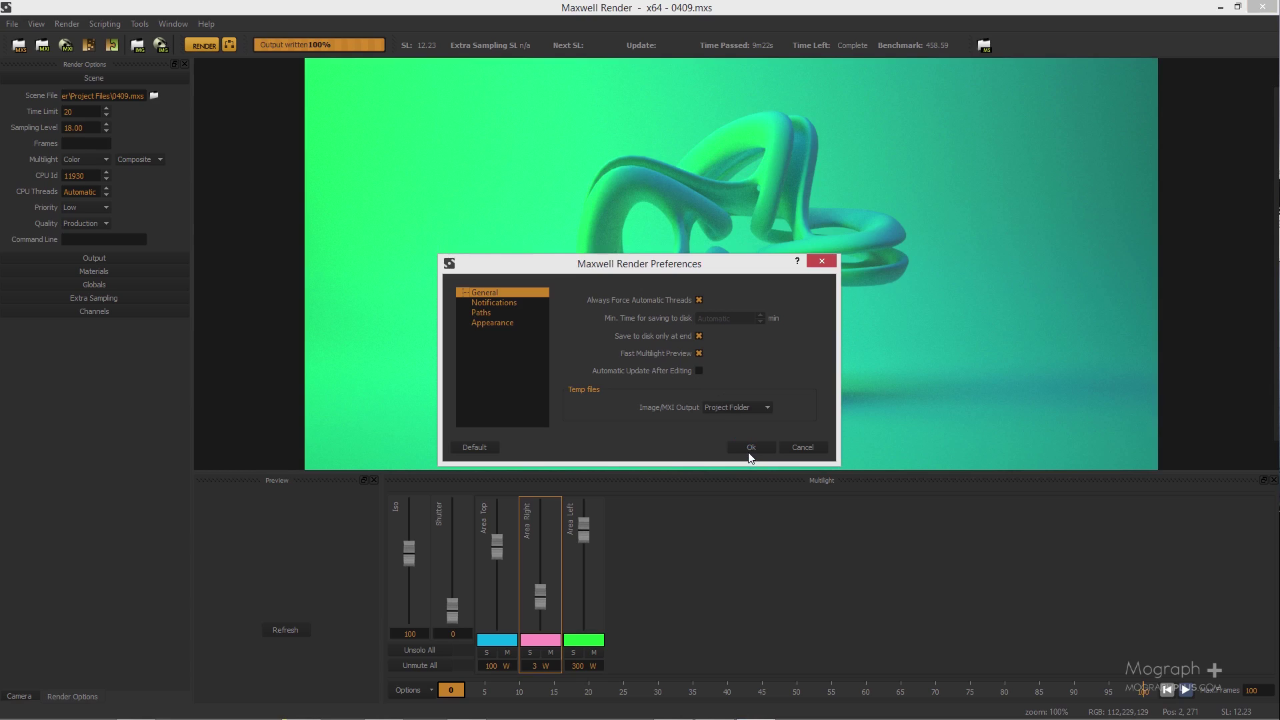
{"action": "left_click", "coordinate": [751, 447]}
{"action": "left_click_drag", "start_coordinate": [585, 542], "coordinate": [517, 593]}
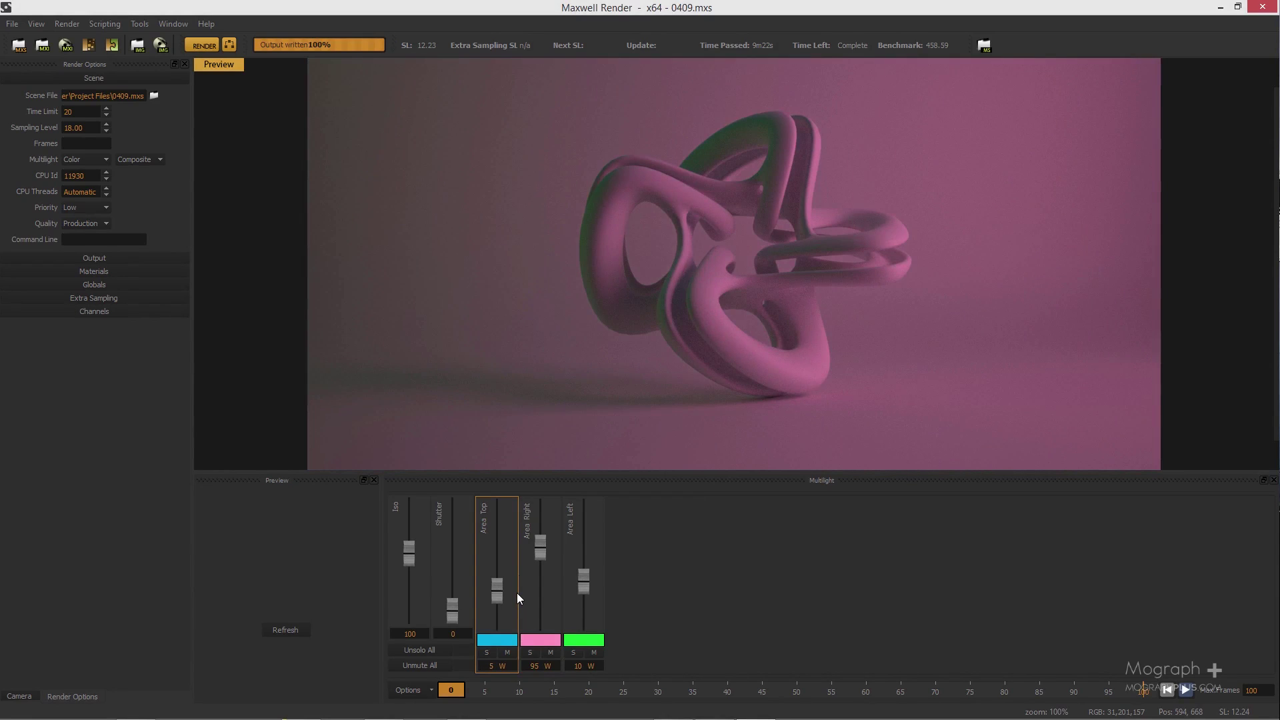
Set Area Right to 228 W, Area Left to 0 W and Area Top to 56 W.
{"action": "left_click_drag", "start_coordinate": [545, 544], "coordinate": [544, 530]}
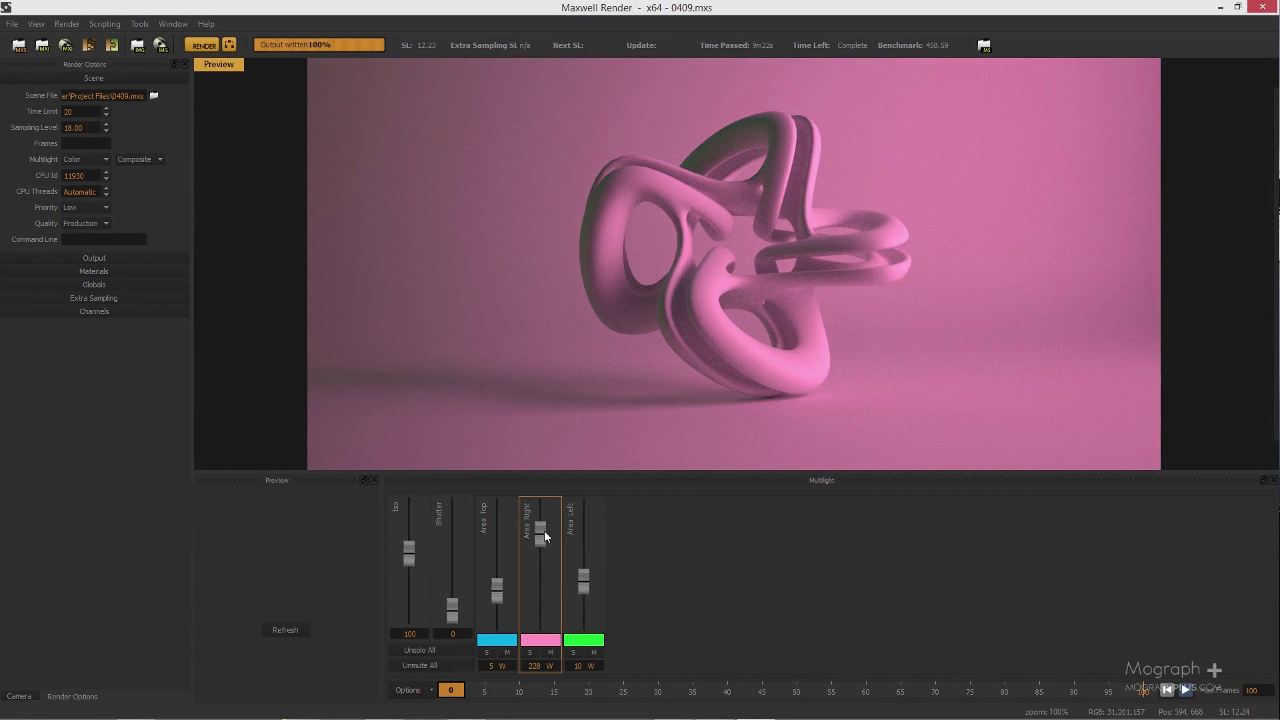
{"action": "left_click_drag", "start_coordinate": [583, 582], "coordinate": [590, 654]}
{"action": "left_click_drag", "start_coordinate": [501, 573], "coordinate": [503, 554]}
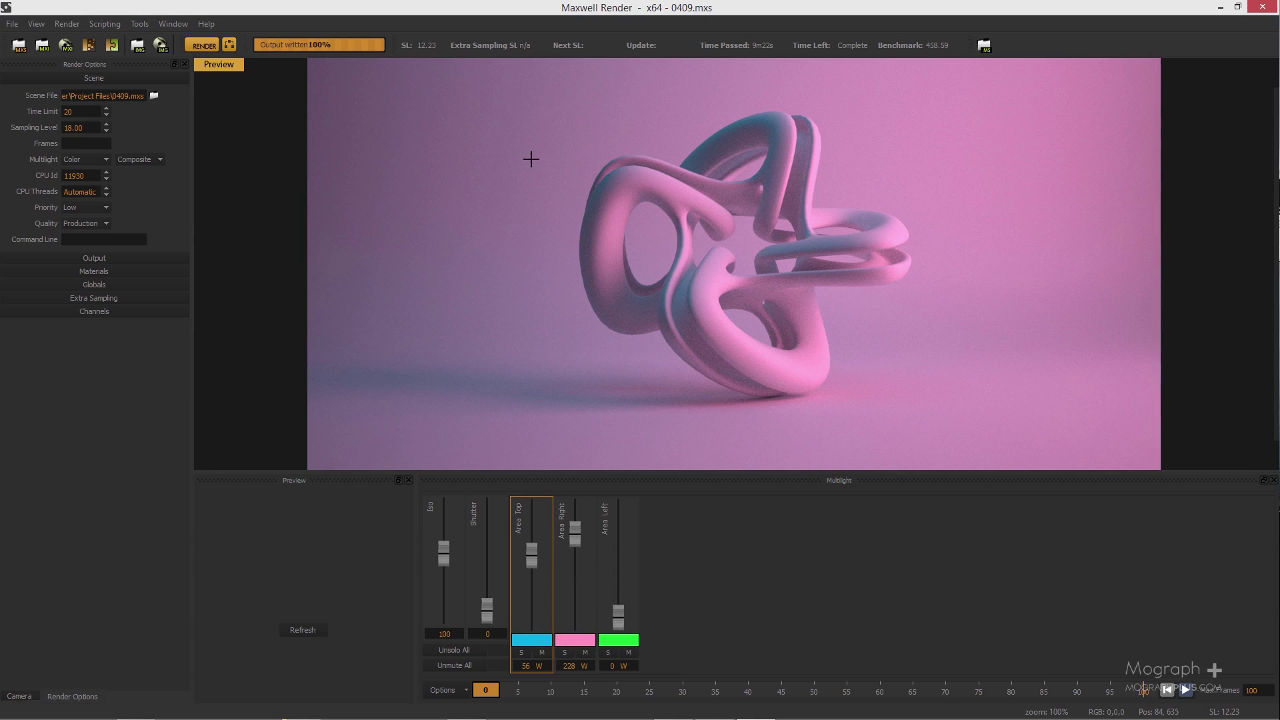
Set the Cinema 4D Maxwell Scene's Multilight to Intensity and bring Maxwell Render back.
{"action": "double_click", "coordinate": [594, 6]}
{"action": "left_click_drag", "start_coordinate": [711, 22], "coordinate": [1279, 200]}
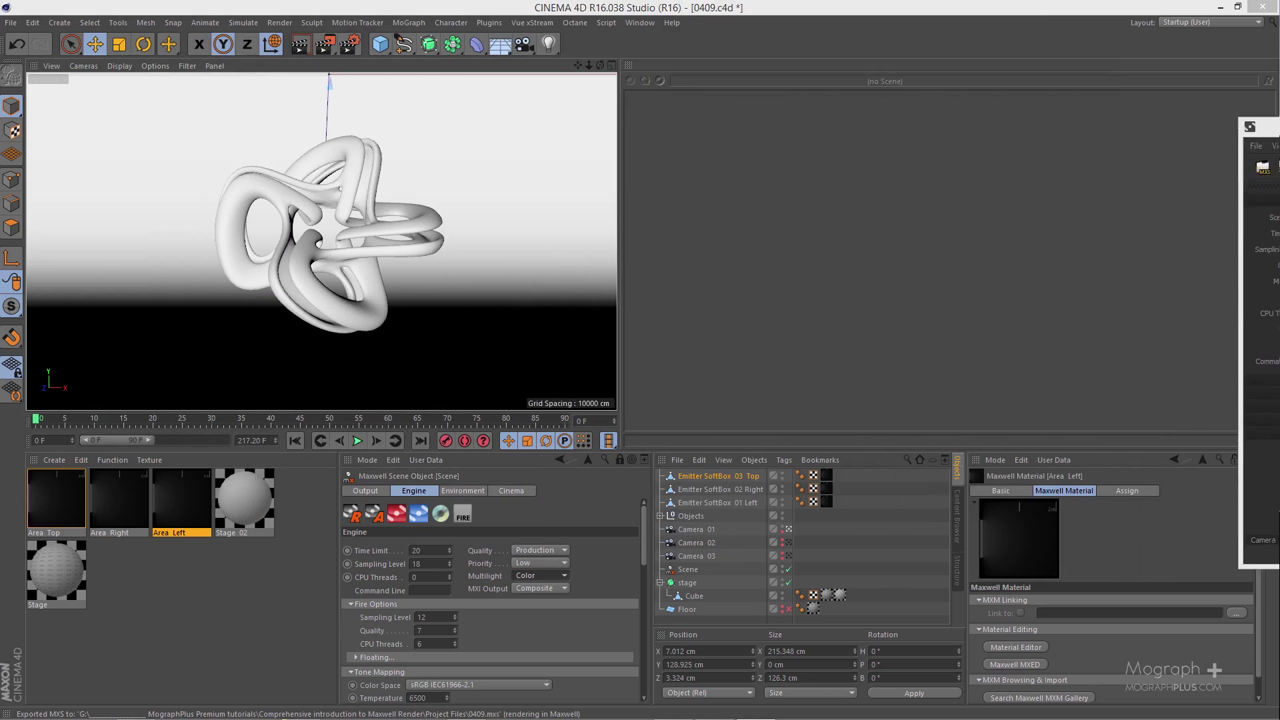
{"action": "left_click", "coordinate": [539, 577]}
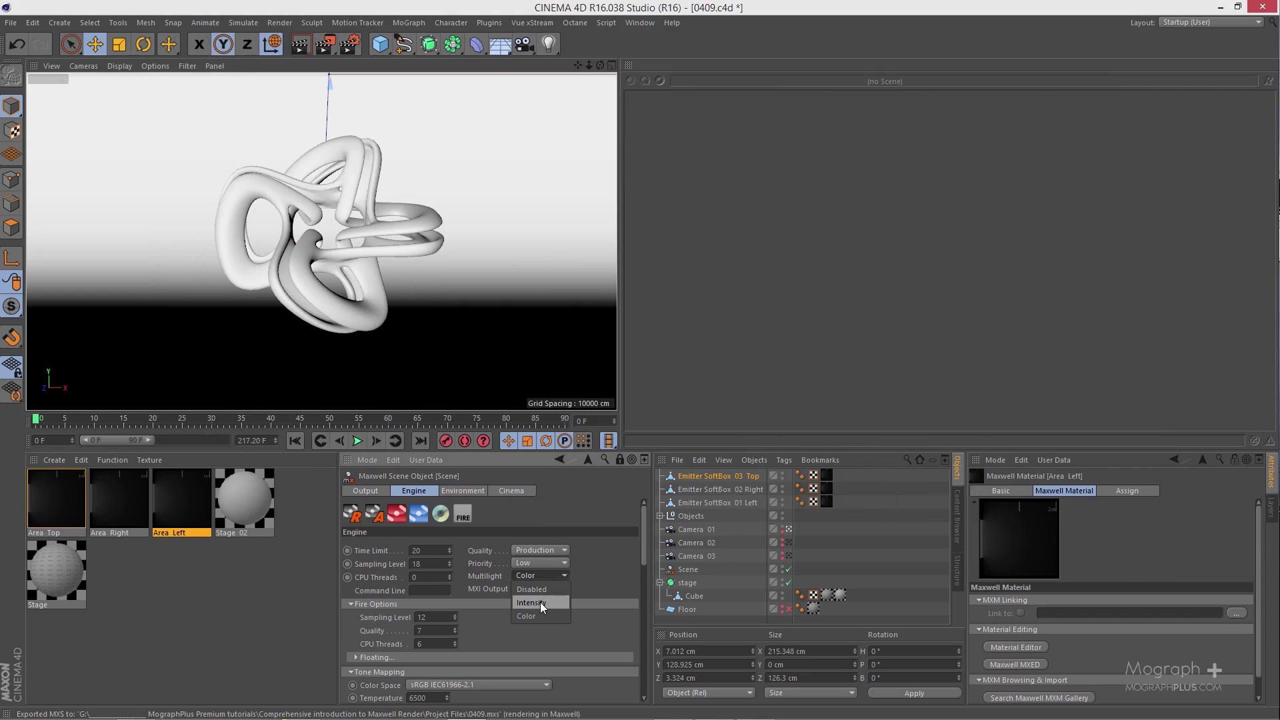
{"action": "left_click", "coordinate": [541, 603]}
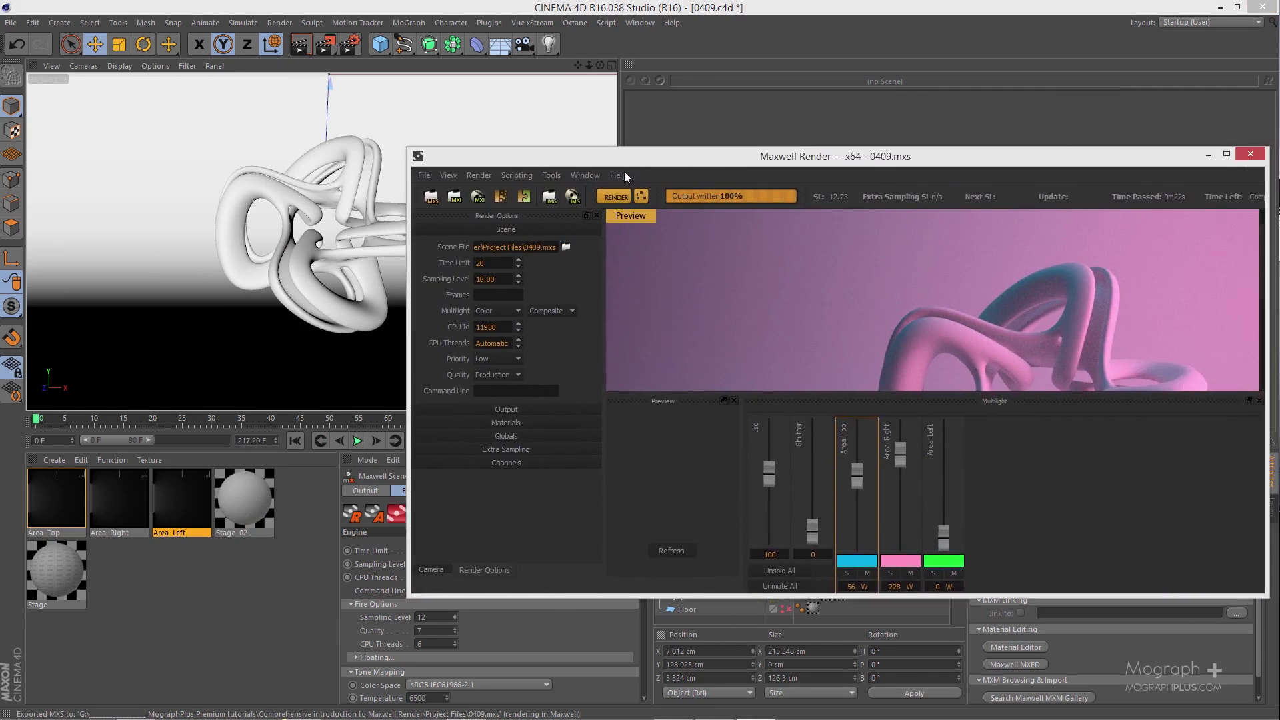
{"action": "double_click", "coordinate": [561, 181]}
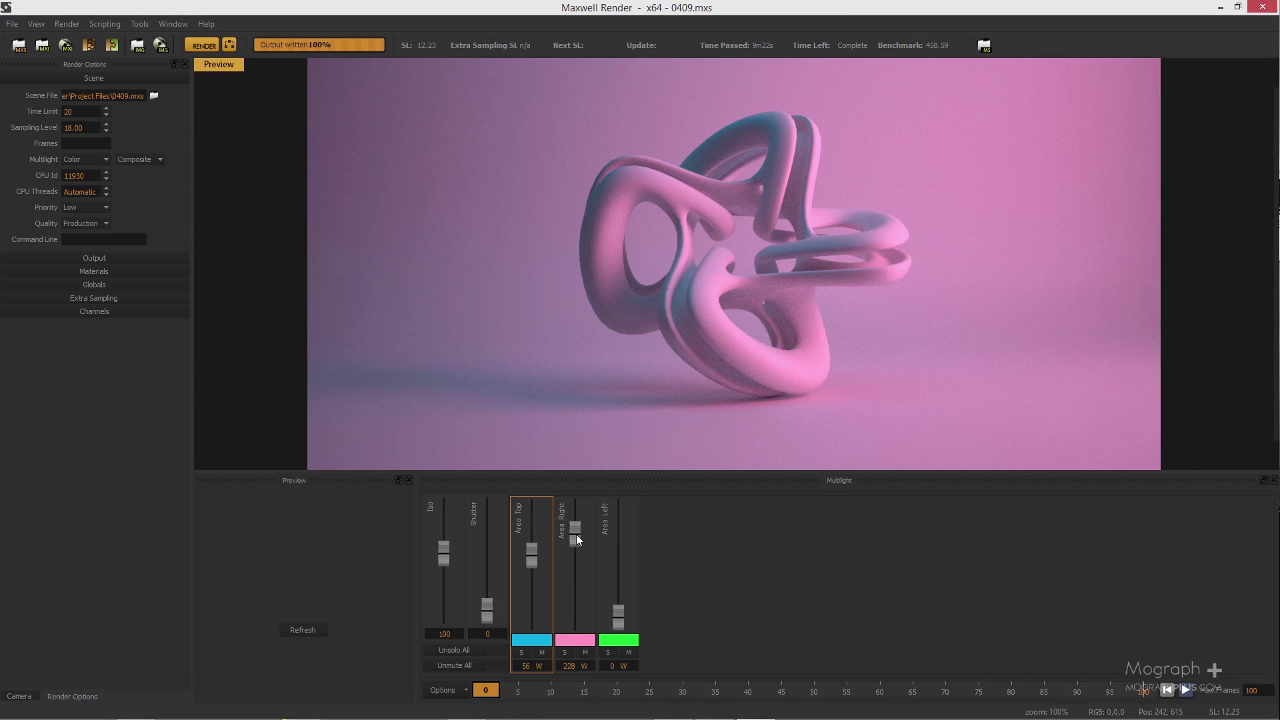
Solo Area Top and boost it, then unsolo it and test Mute on and off.
{"action": "left_click", "coordinate": [522, 653]}
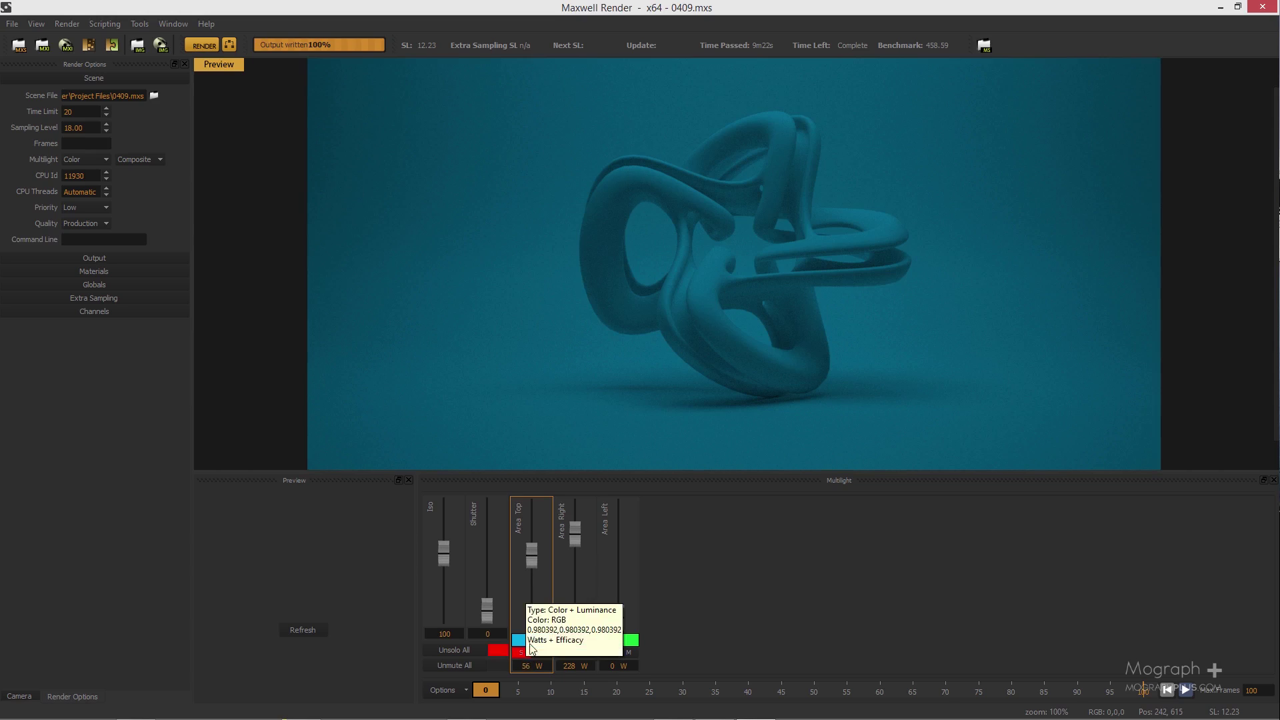
{"action": "mouse_move", "coordinate": [532, 556]}
{"action": "left_mouse_down"}
{"action": "mouse_move", "coordinate": [539, 535]}
{"action": "mouse_move", "coordinate": [540, 570]}
{"action": "left_mouse_up"}
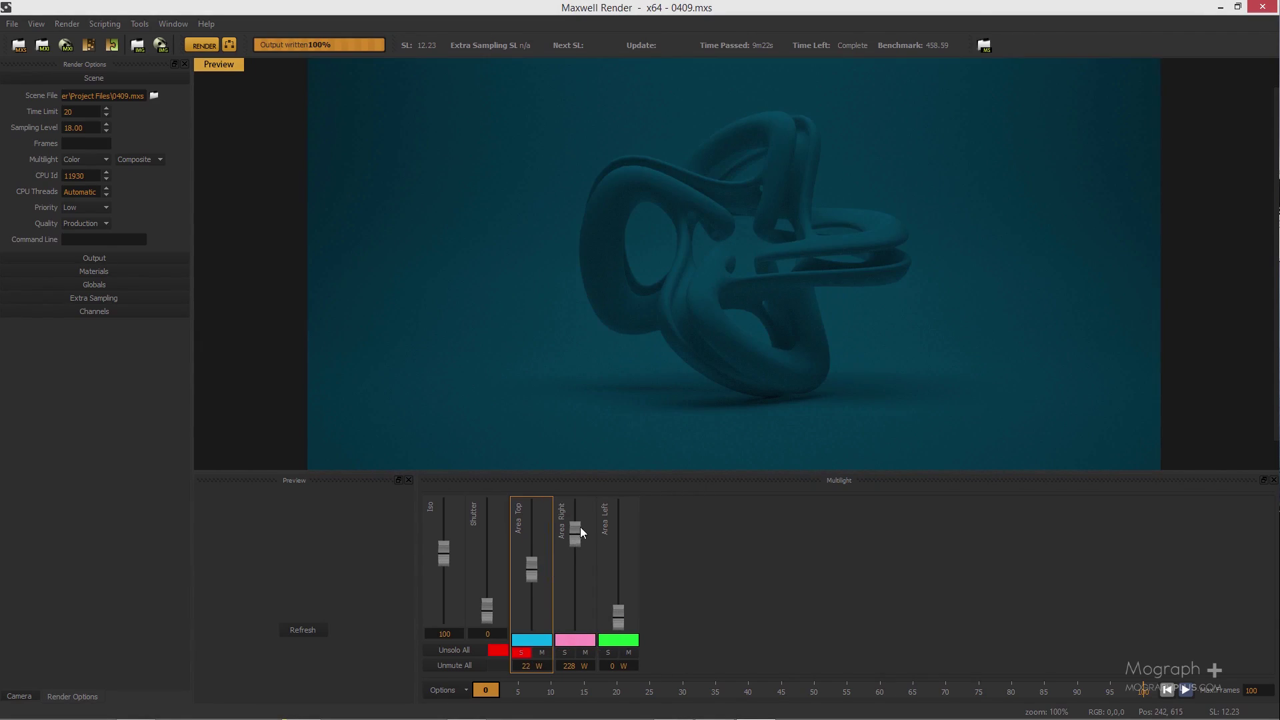
{"action": "left_click", "coordinate": [522, 652]}
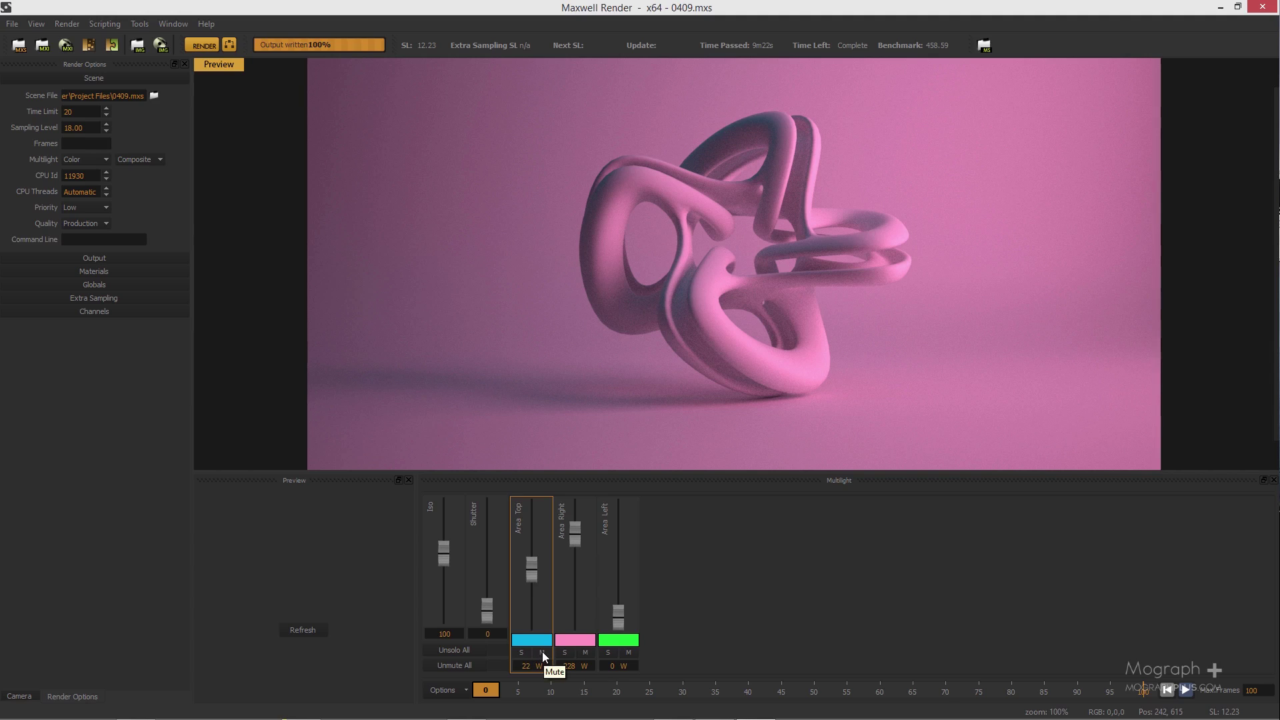
{"action": "left_click", "coordinate": [542, 652]}
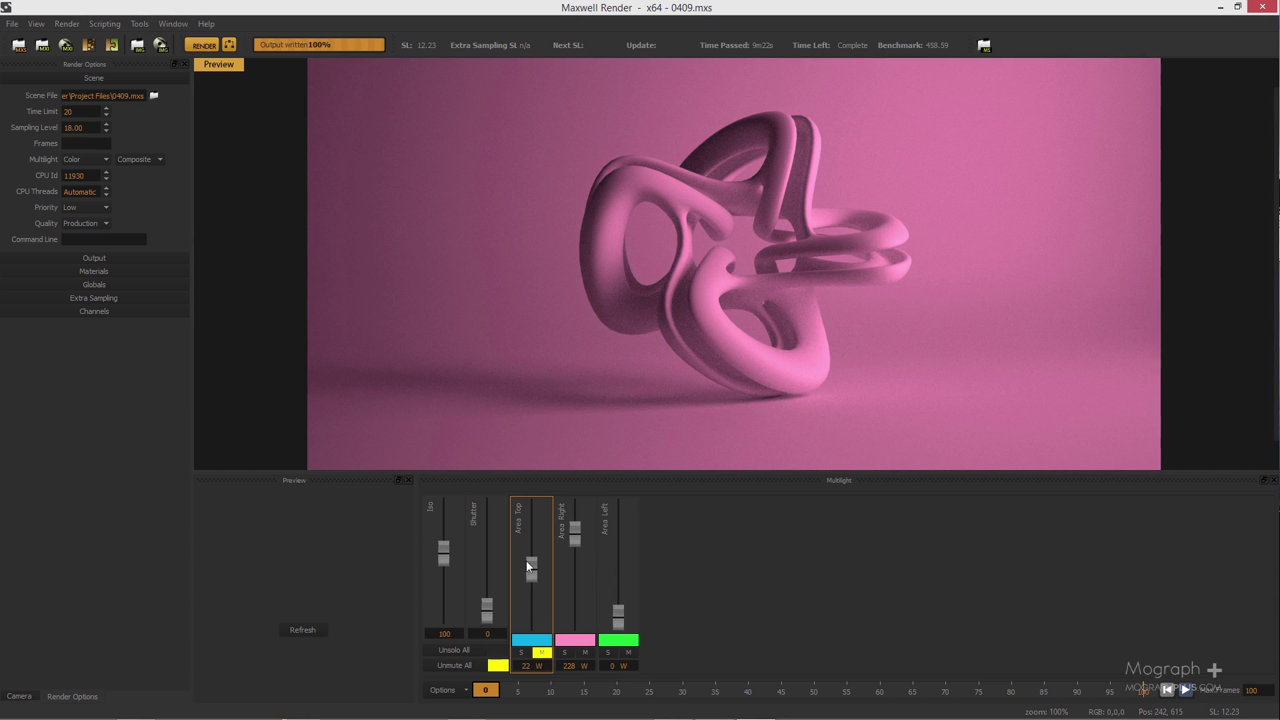
{"action": "left_click", "coordinate": [541, 652]}
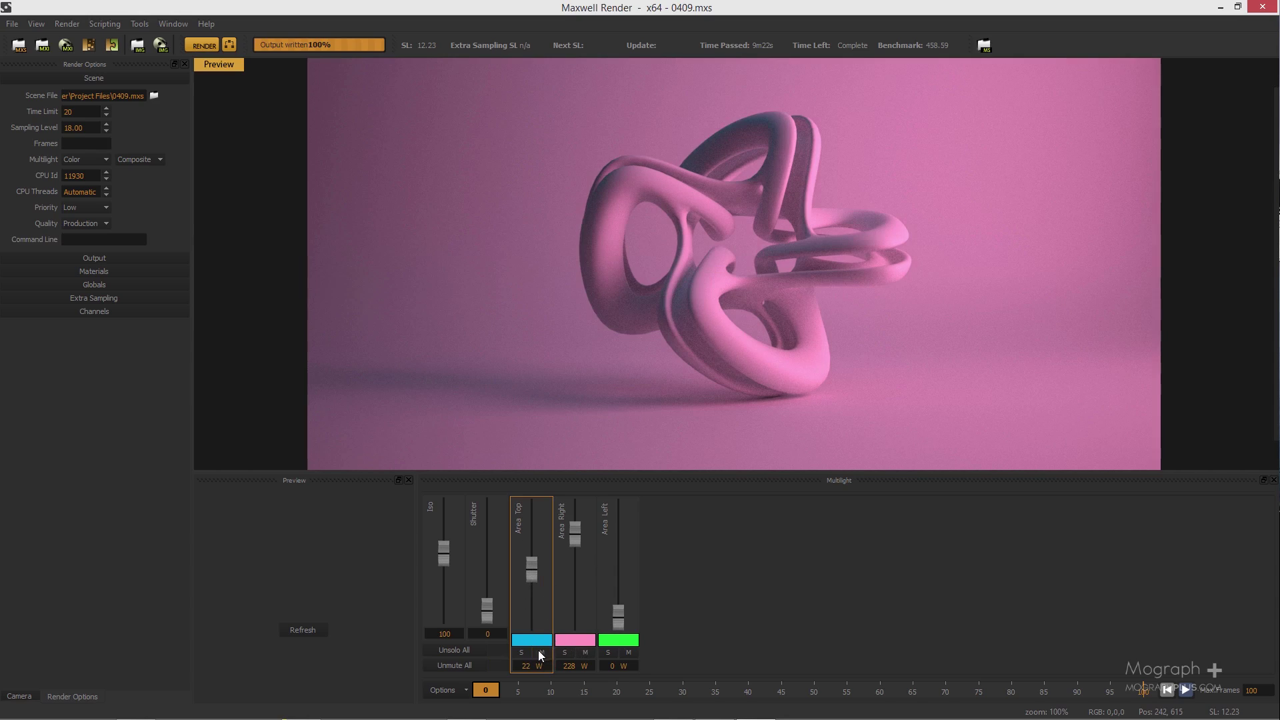
Solo Area Top and Area Right, then unsolo and set faders to Top 108, Right 147, Left 6 W.
{"action": "left_click", "coordinate": [522, 652]}
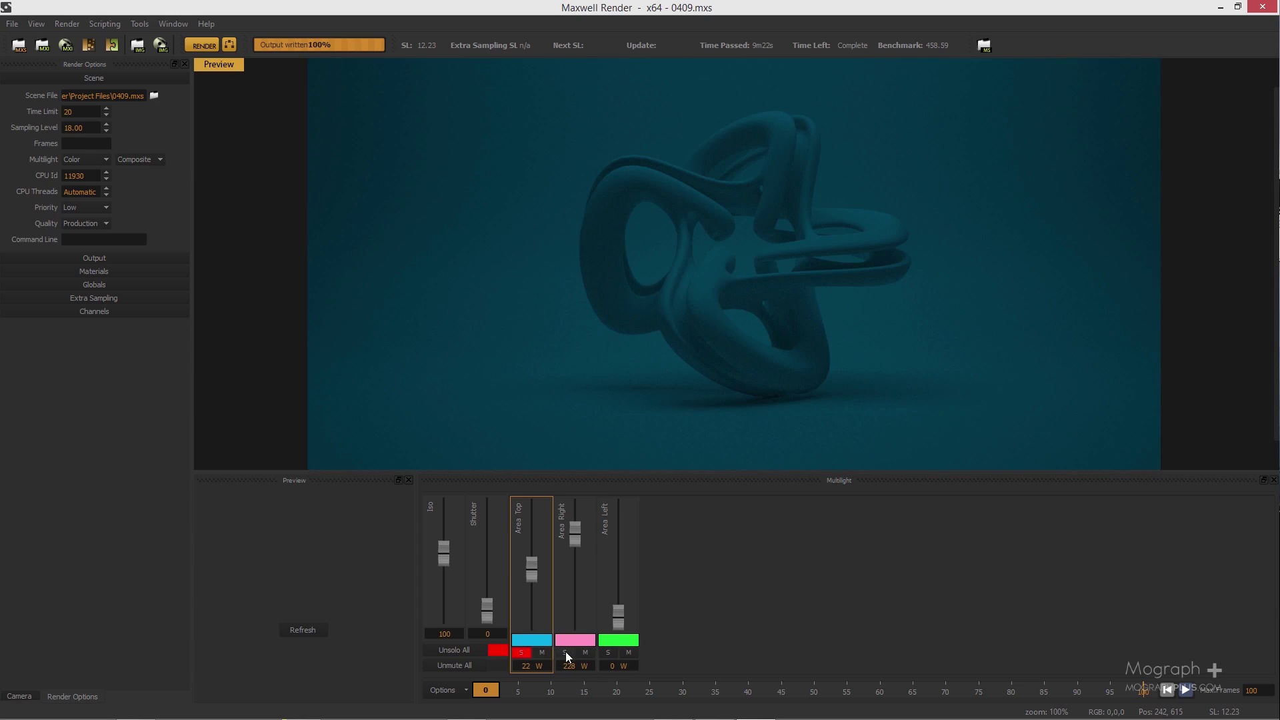
{"action": "left_click", "coordinate": [565, 652]}
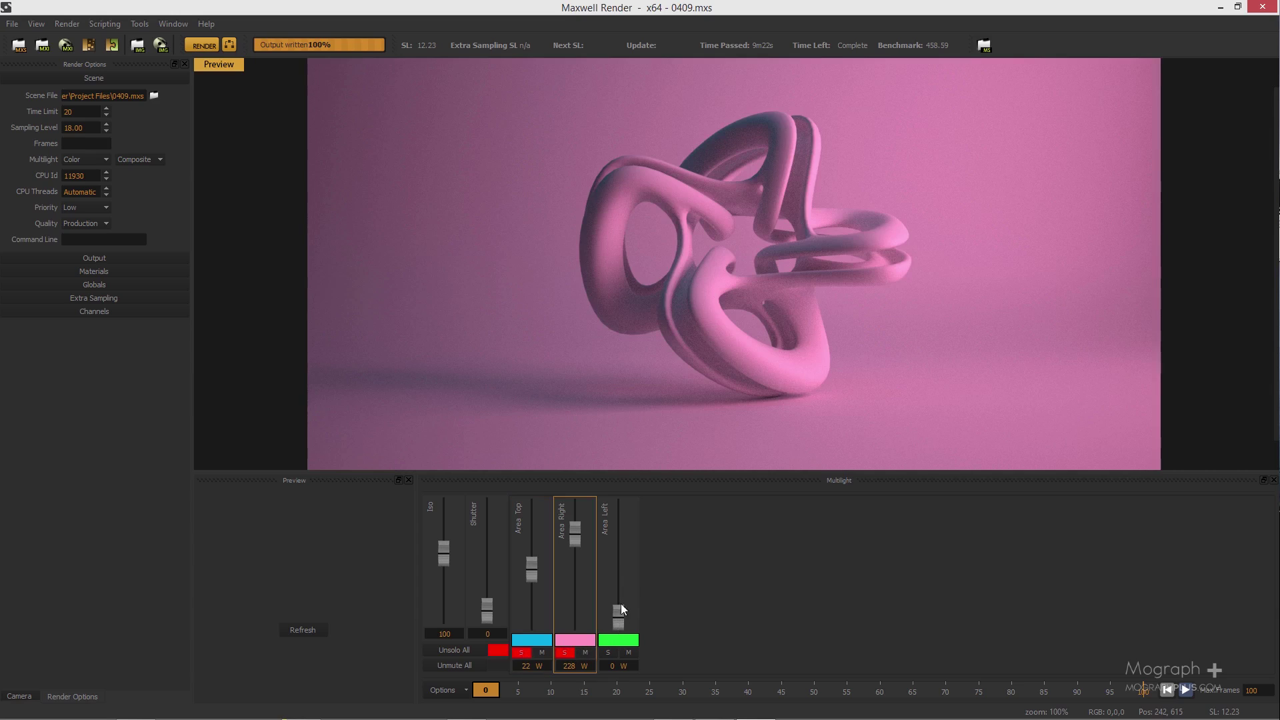
{"action": "left_click_drag", "start_coordinate": [622, 606], "coordinate": [622, 542]}
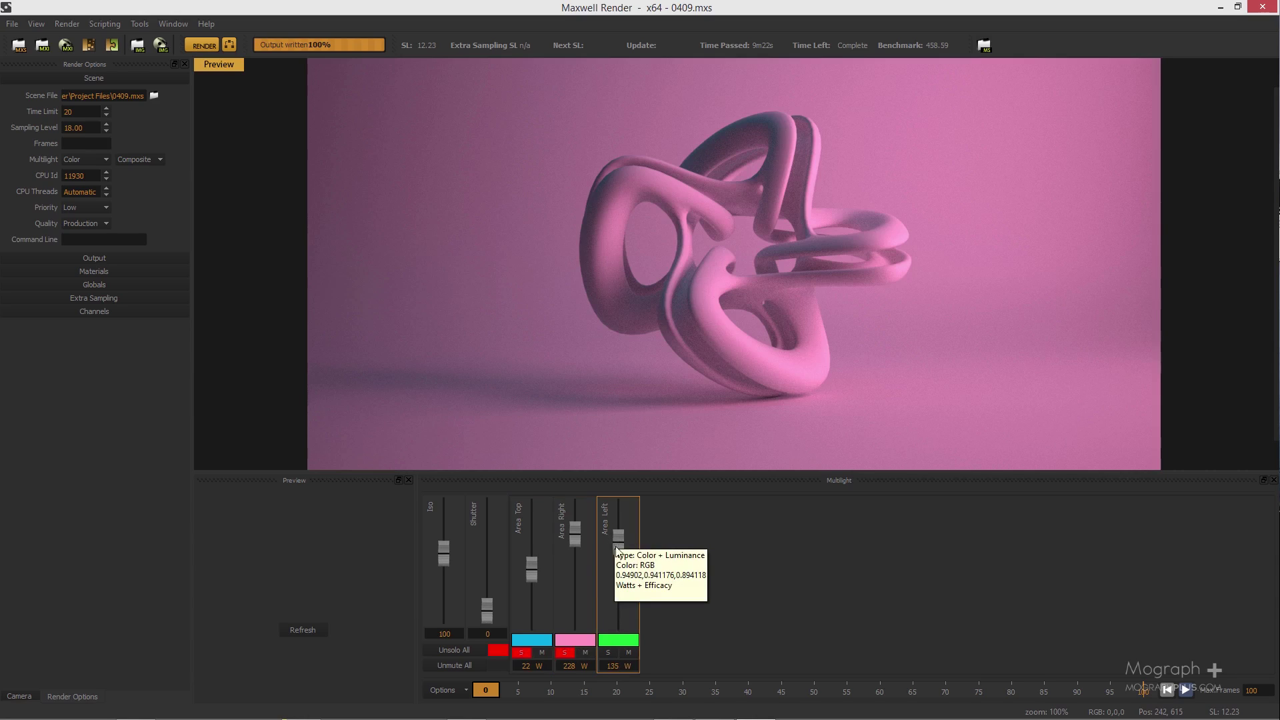
{"action": "left_click", "coordinate": [565, 652]}
{"action": "left_click", "coordinate": [521, 653]}
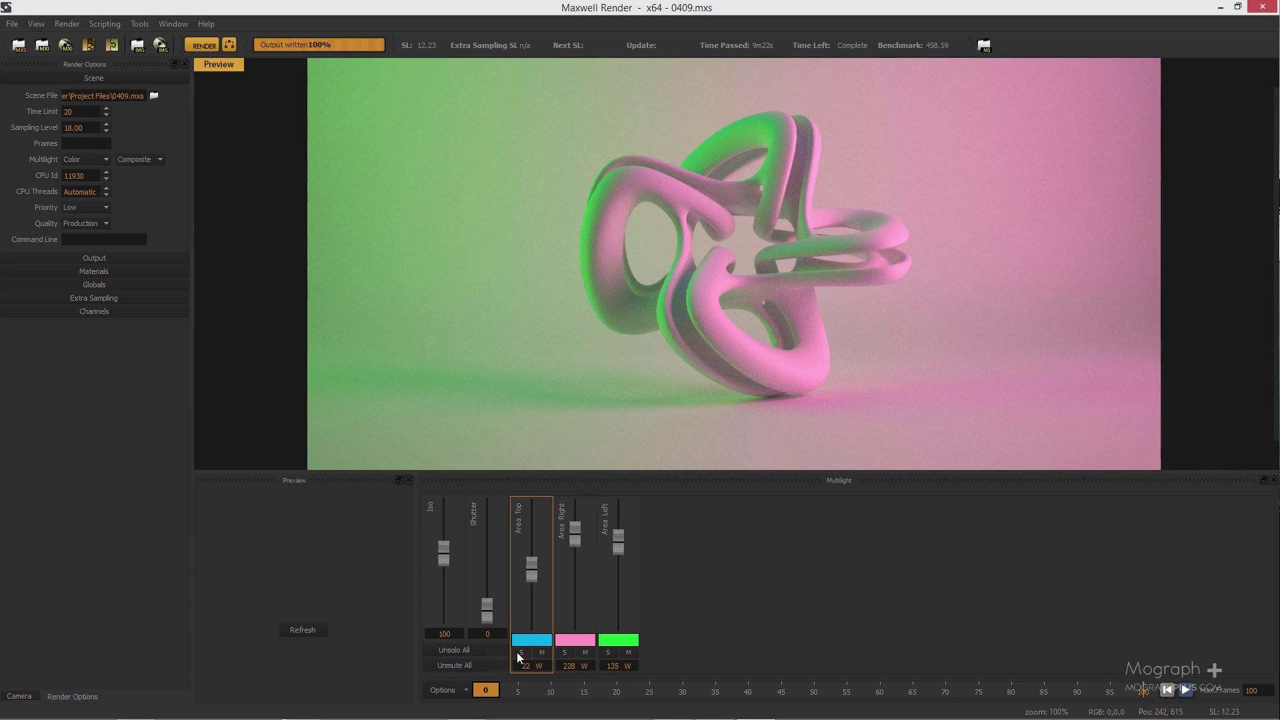
{"action": "left_click_drag", "start_coordinate": [611, 549], "coordinate": [620, 596]}
{"action": "left_click_drag", "start_coordinate": [531, 568], "coordinate": [579, 539]}
Make Area Right neutral grey (RGB 222,222,222) and raise it to 260 W.
{"action": "left_click", "coordinate": [578, 640]}
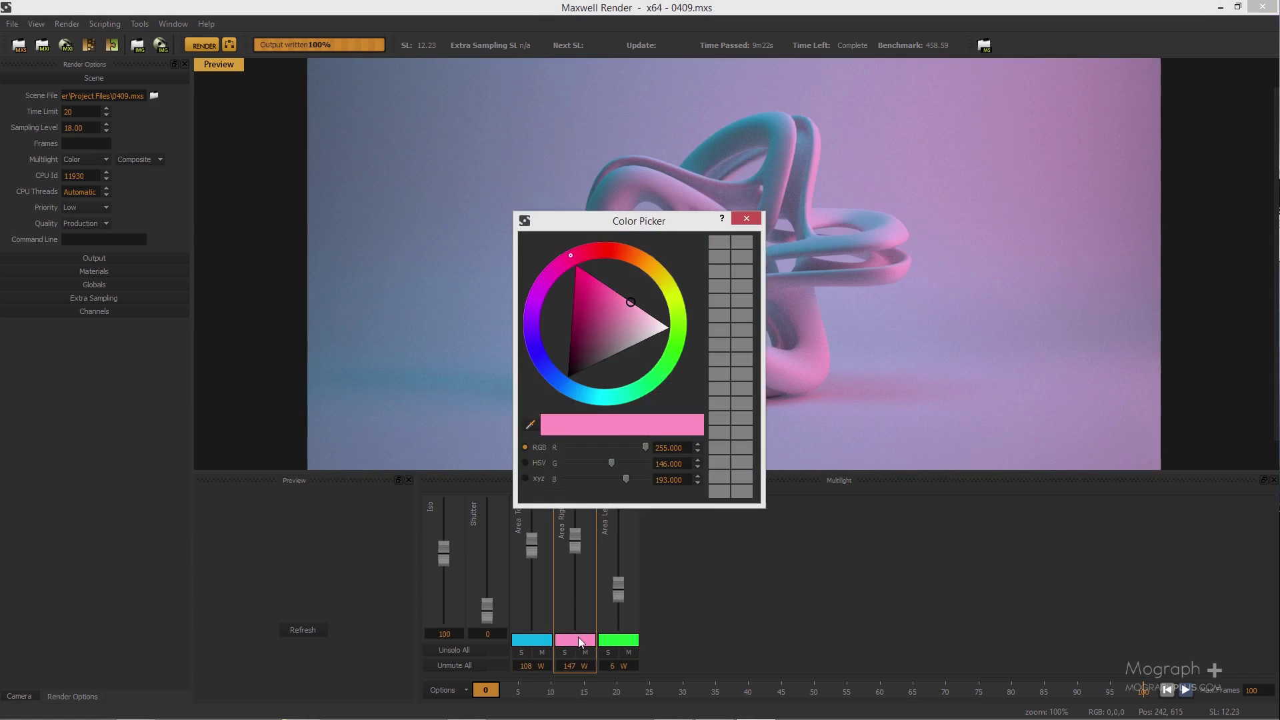
{"action": "left_click_drag", "start_coordinate": [637, 327], "coordinate": [658, 335]}
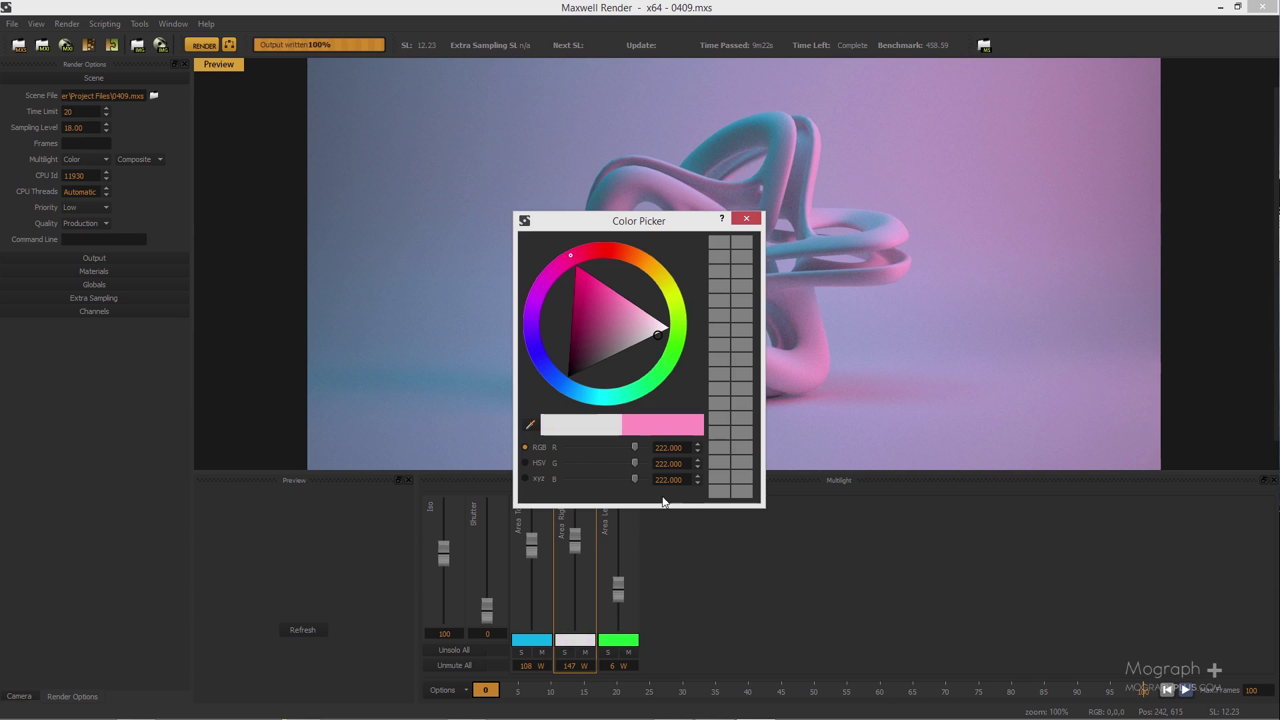
{"action": "left_click", "coordinate": [751, 219]}
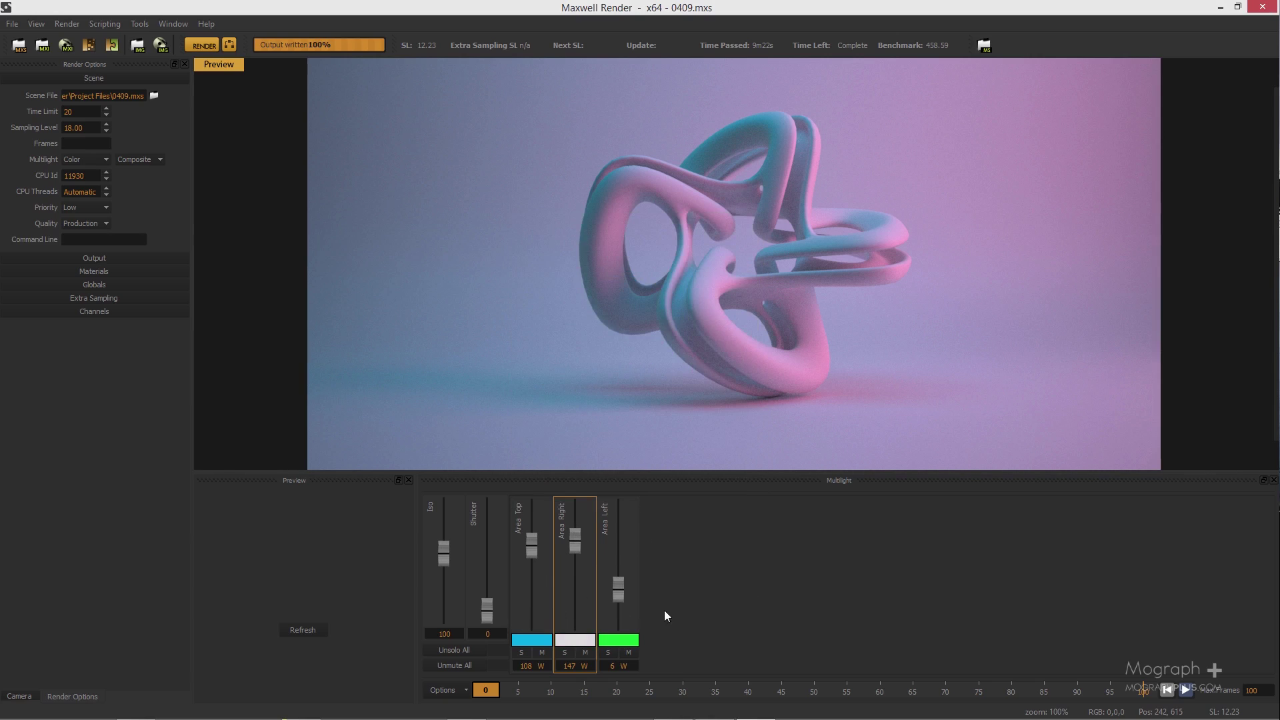
{"action": "left_click", "coordinate": [532, 542]}
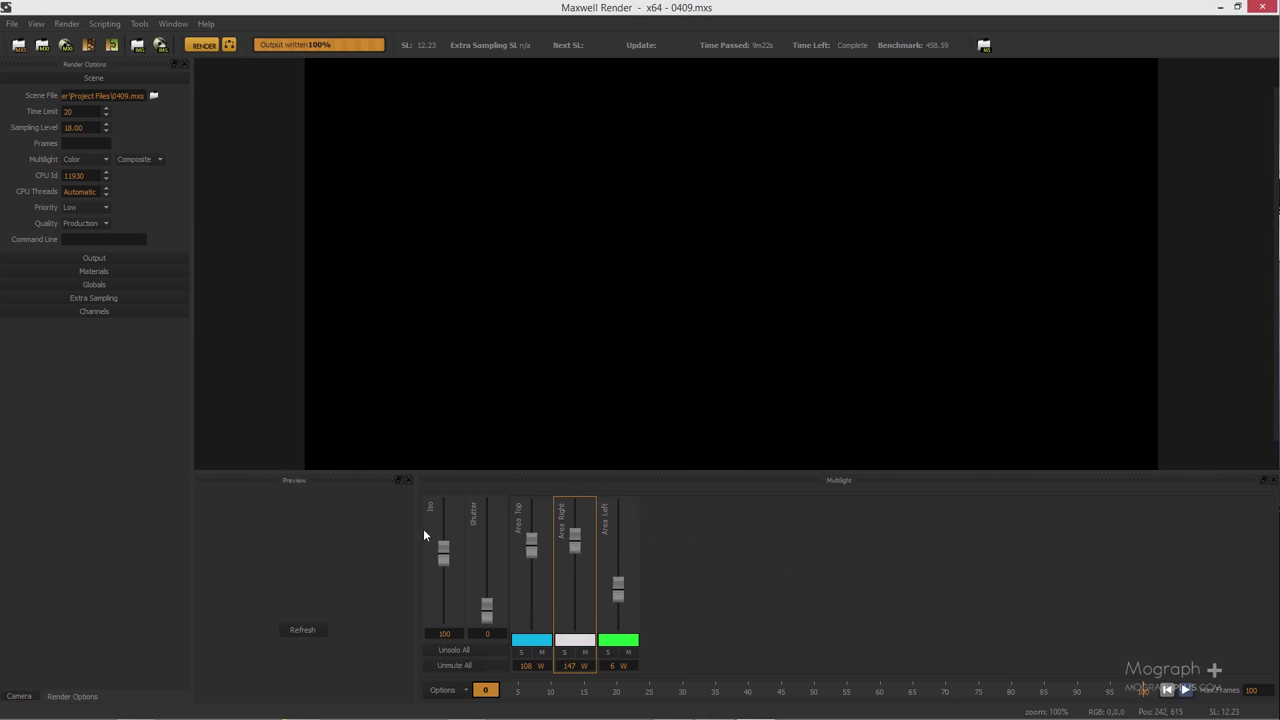
{"action": "left_click_drag", "start_coordinate": [569, 552], "coordinate": [592, 525]}
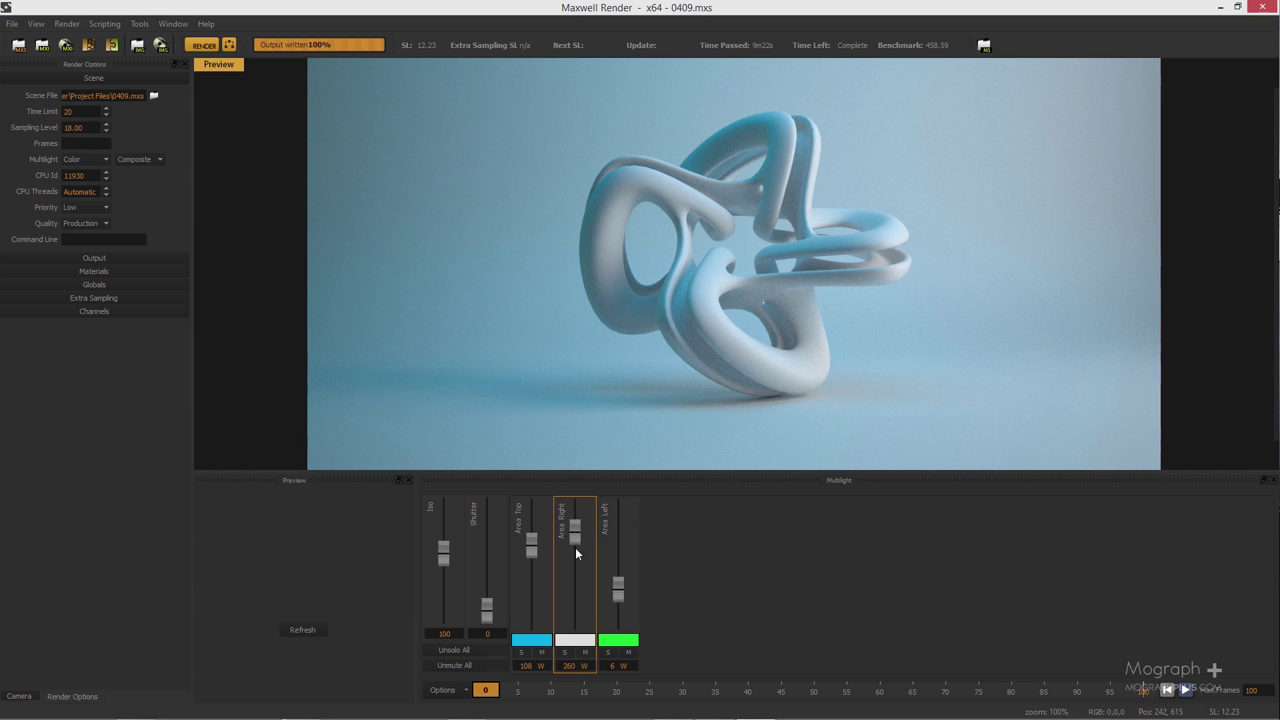
Enable Auto Key, pull Area Top, Right and Left to 0 W, and move to frame 15.
{"action": "right_click", "coordinate": [527, 695]}
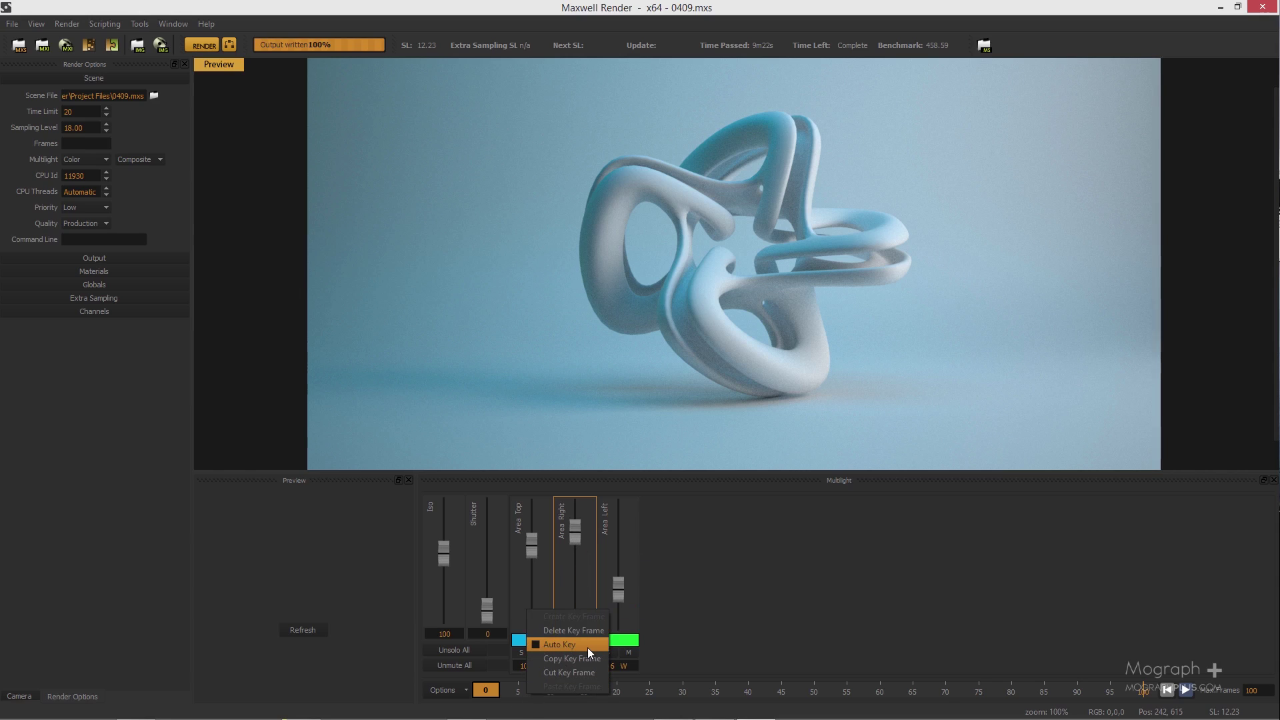
{"action": "left_click", "coordinate": [587, 647]}
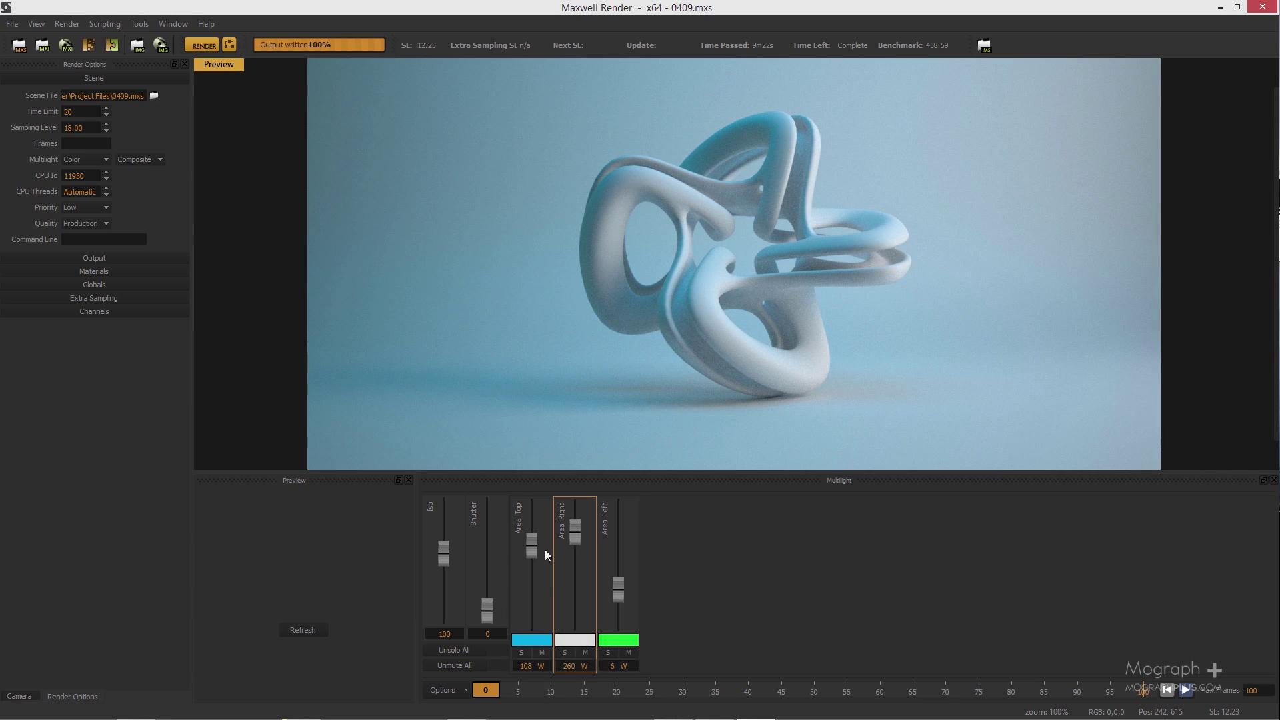
{"action": "left_click_drag", "start_coordinate": [532, 545], "coordinate": [536, 618]}
{"action": "left_click_drag", "start_coordinate": [578, 528], "coordinate": [616, 617]}
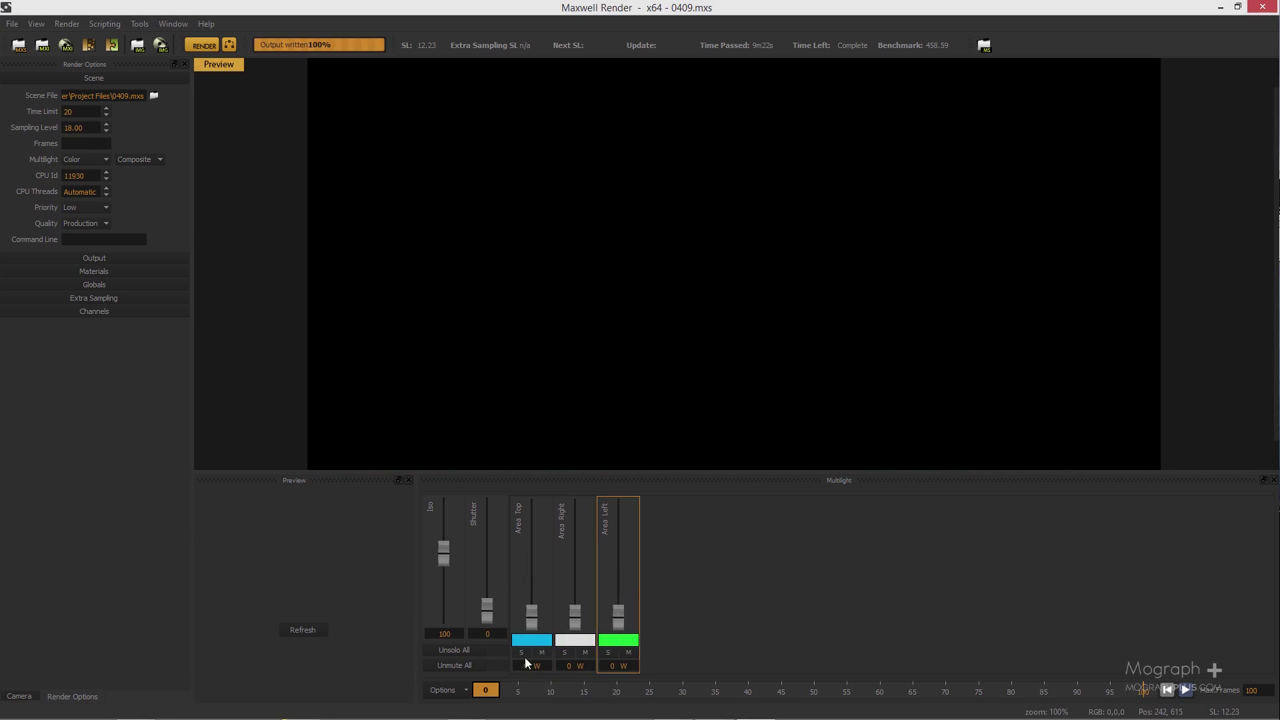
{"action": "left_click_drag", "start_coordinate": [485, 691], "coordinate": [588, 702]}
Turn off Fast Multilight Preview in the Maxwell preferences.
{"action": "left_click", "coordinate": [12, 24]}
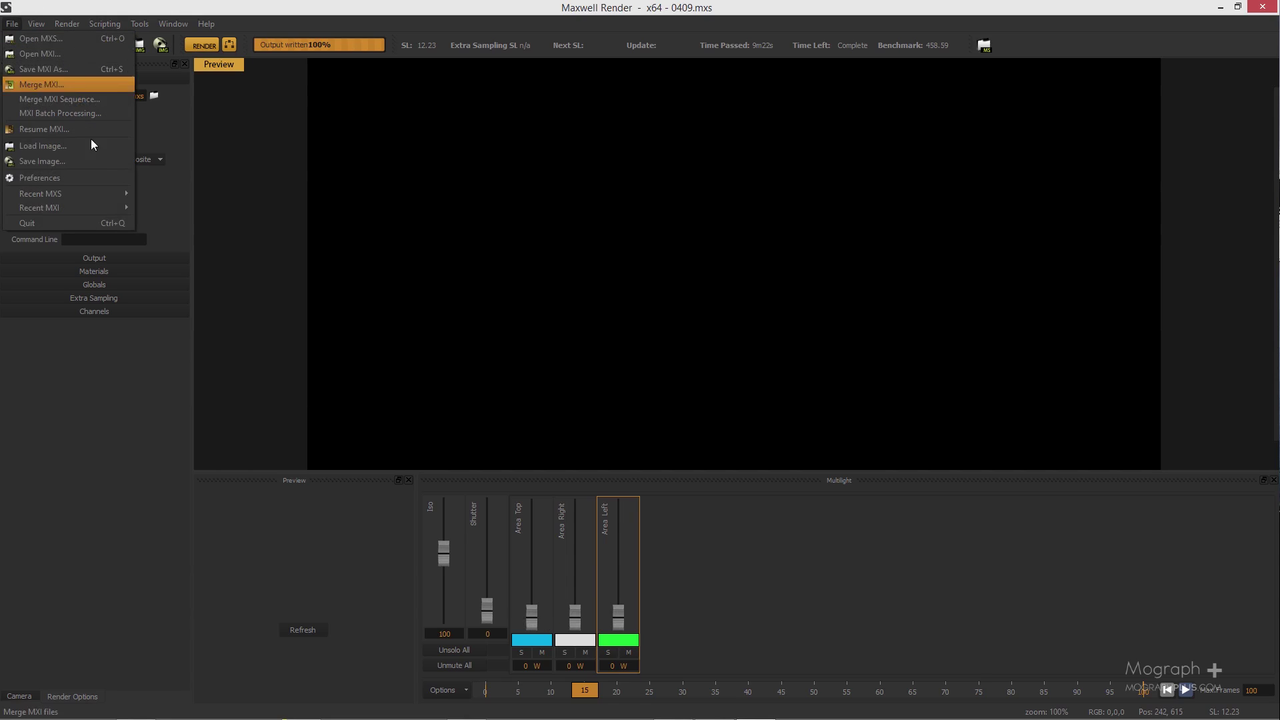
{"action": "mouse_move", "coordinate": [90, 198]}
{"action": "left_click", "coordinate": [78, 176]}
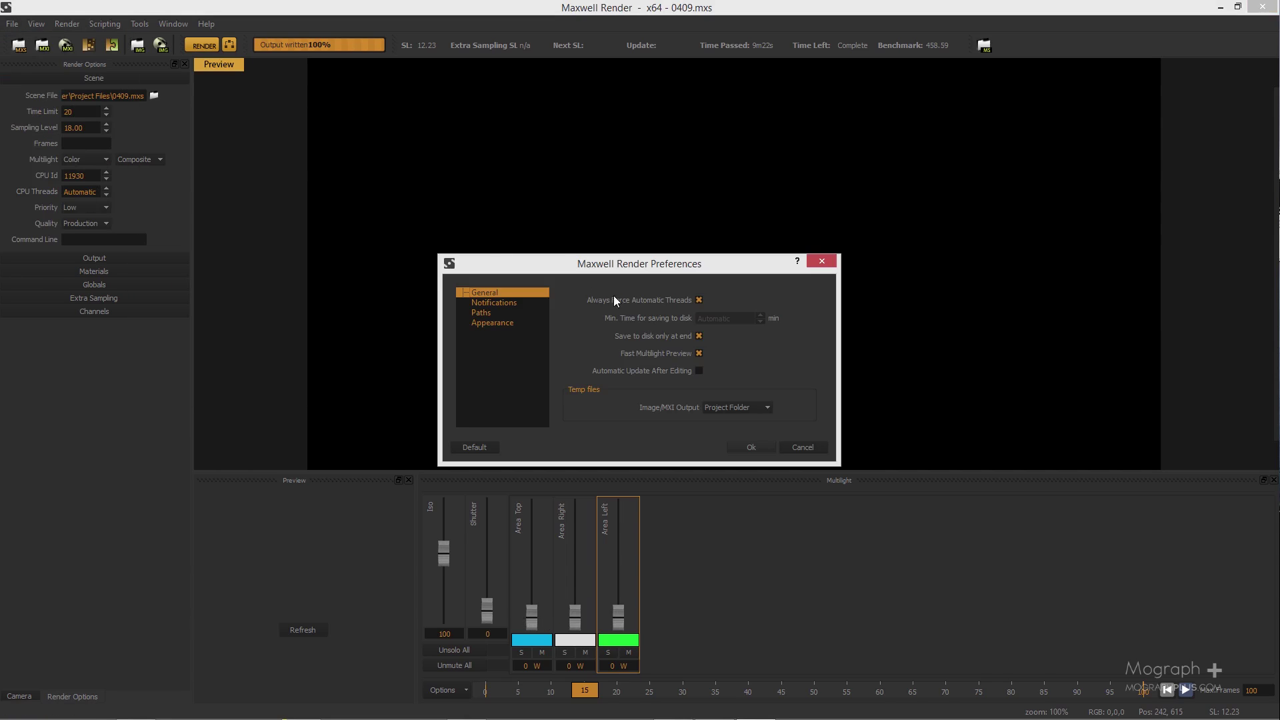
{"action": "left_click", "coordinate": [748, 449]}
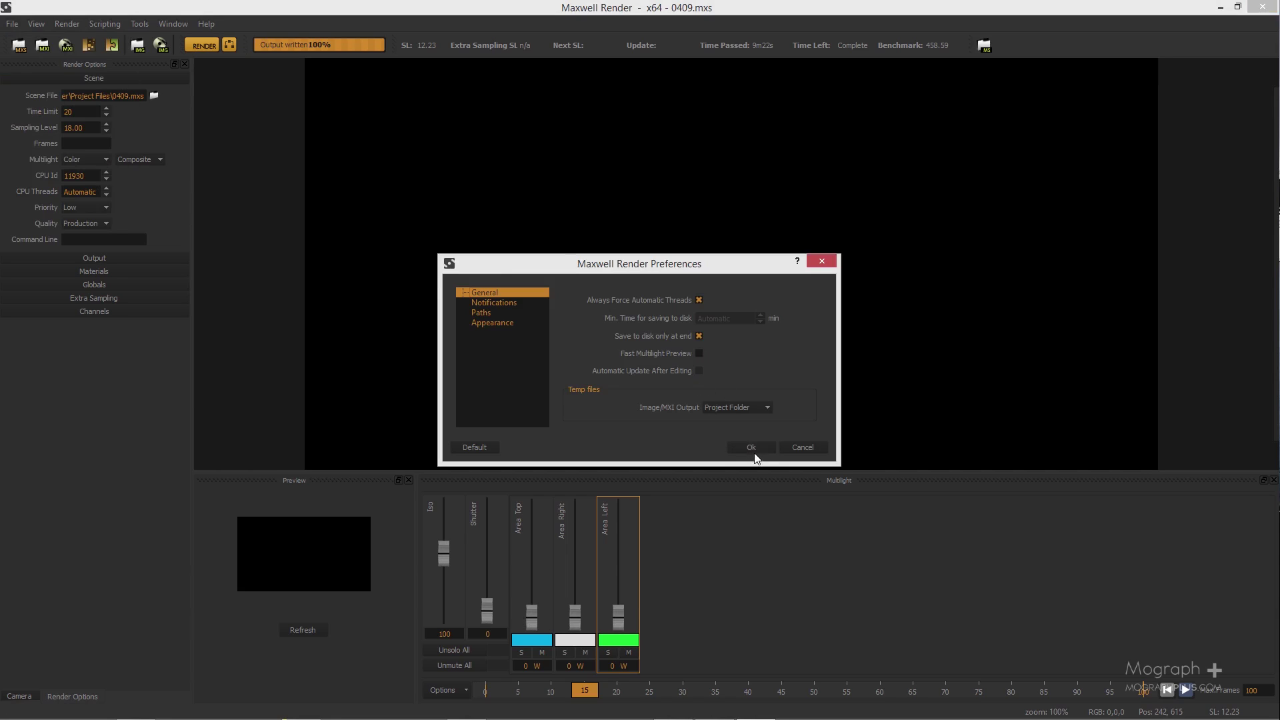
{"action": "left_click", "coordinate": [752, 449]}
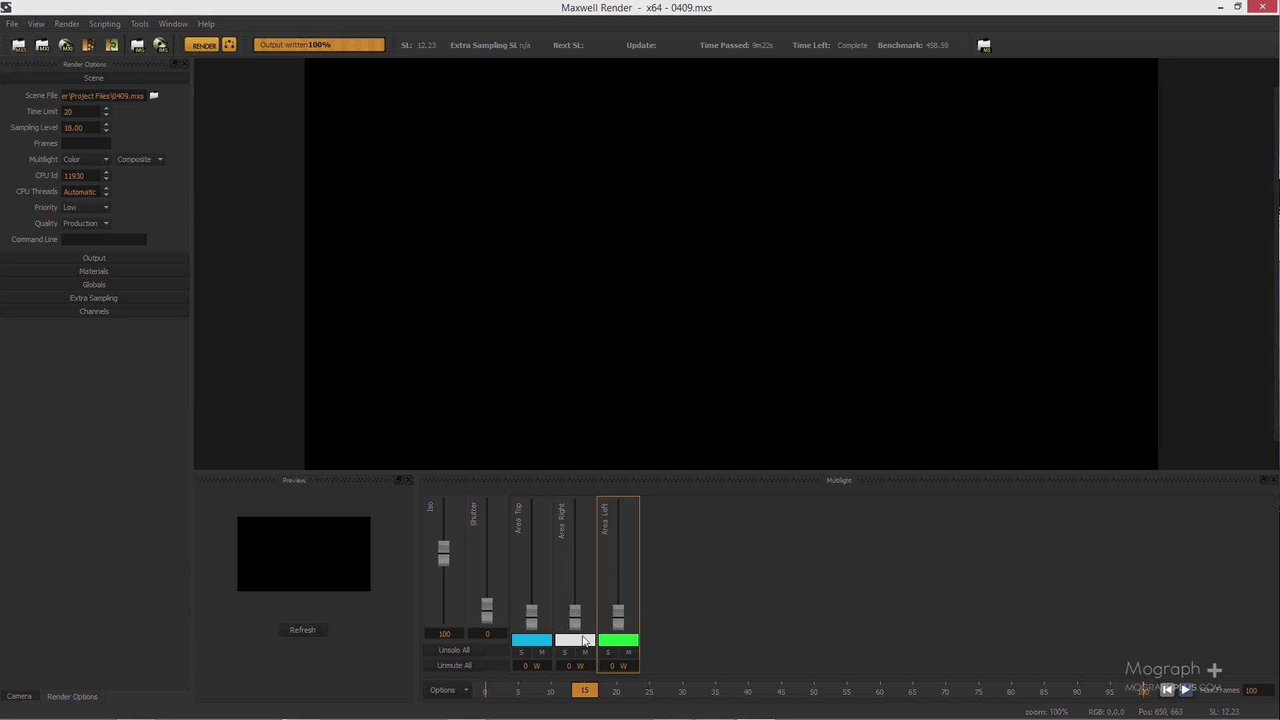
Refresh the small preview and raise Area Top to 56 W at frame 15.
{"action": "left_click", "coordinate": [307, 629]}
{"action": "left_click", "coordinate": [576, 621]}
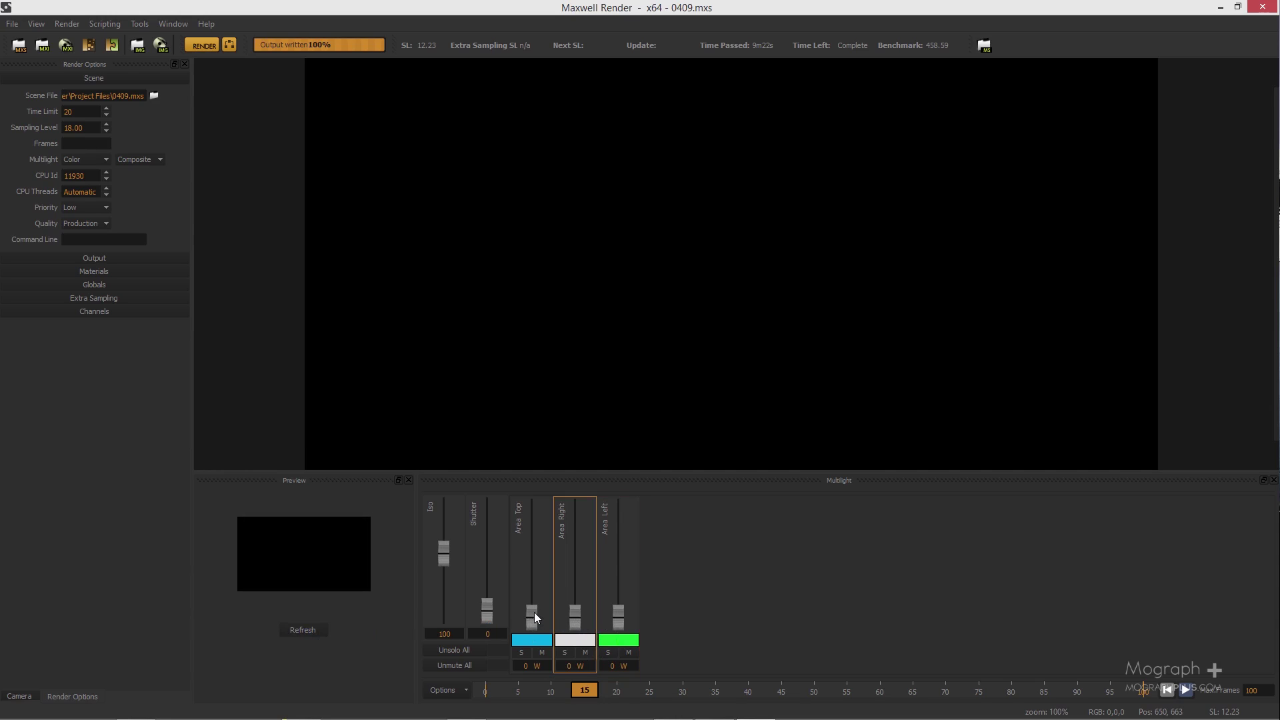
{"action": "left_click_drag", "start_coordinate": [534, 612], "coordinate": [541, 560]}
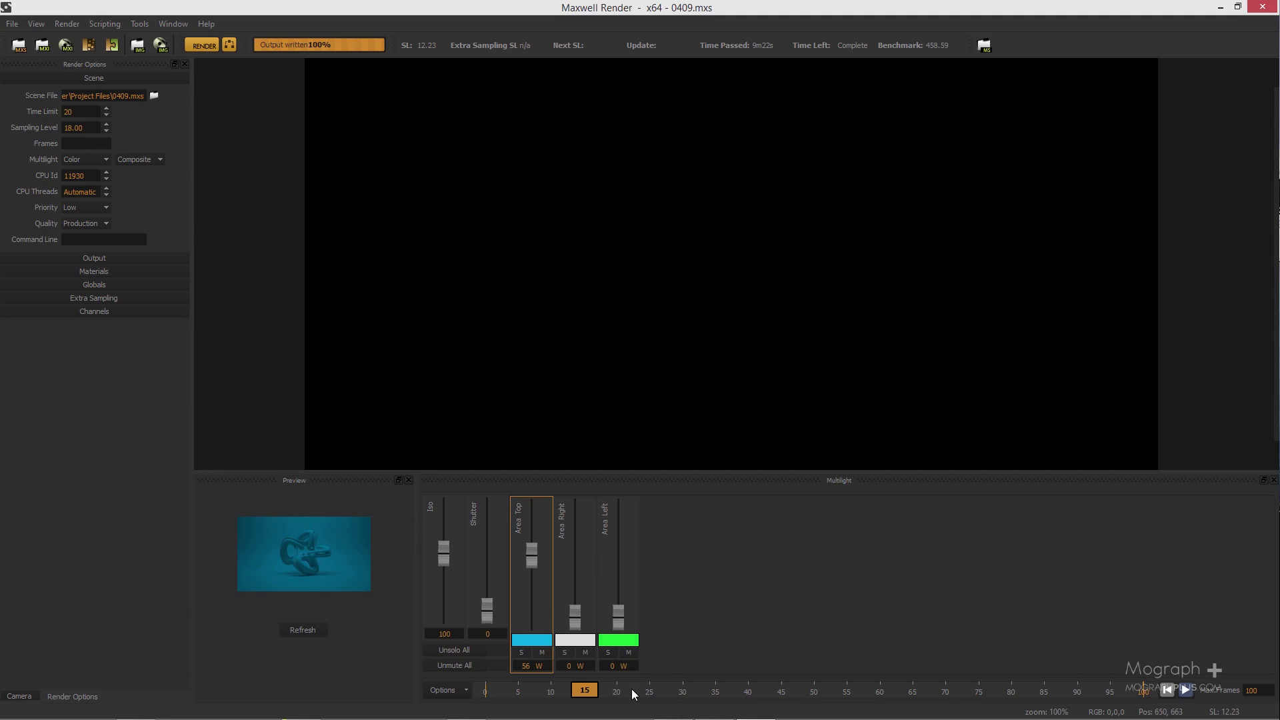
At frame 30 drop Area Top to 0 and raise Area Right; at frame 45 raise Area Left.
{"action": "mouse_move", "coordinate": [587, 694]}
{"action": "left_mouse_down"}
{"action": "mouse_move", "coordinate": [705, 711]}
{"action": "mouse_move", "coordinate": [687, 710]}
{"action": "left_mouse_up"}
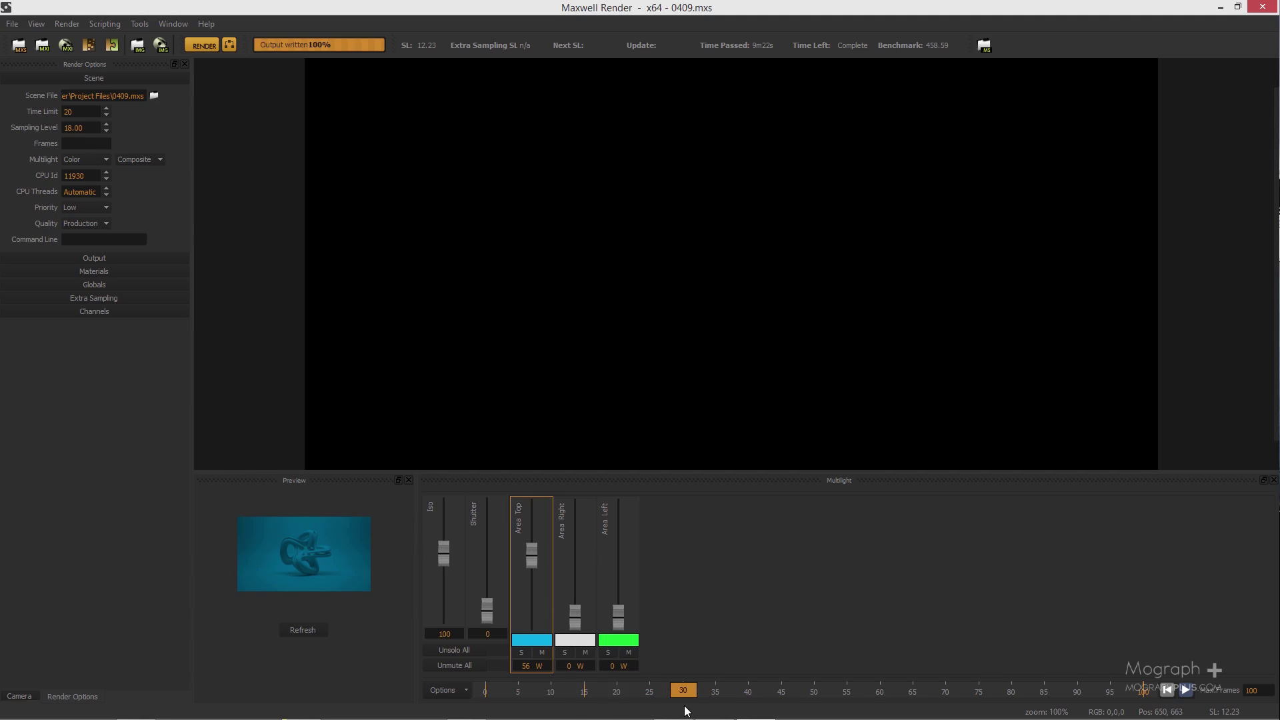
{"action": "left_click_drag", "start_coordinate": [535, 556], "coordinate": [537, 628]}
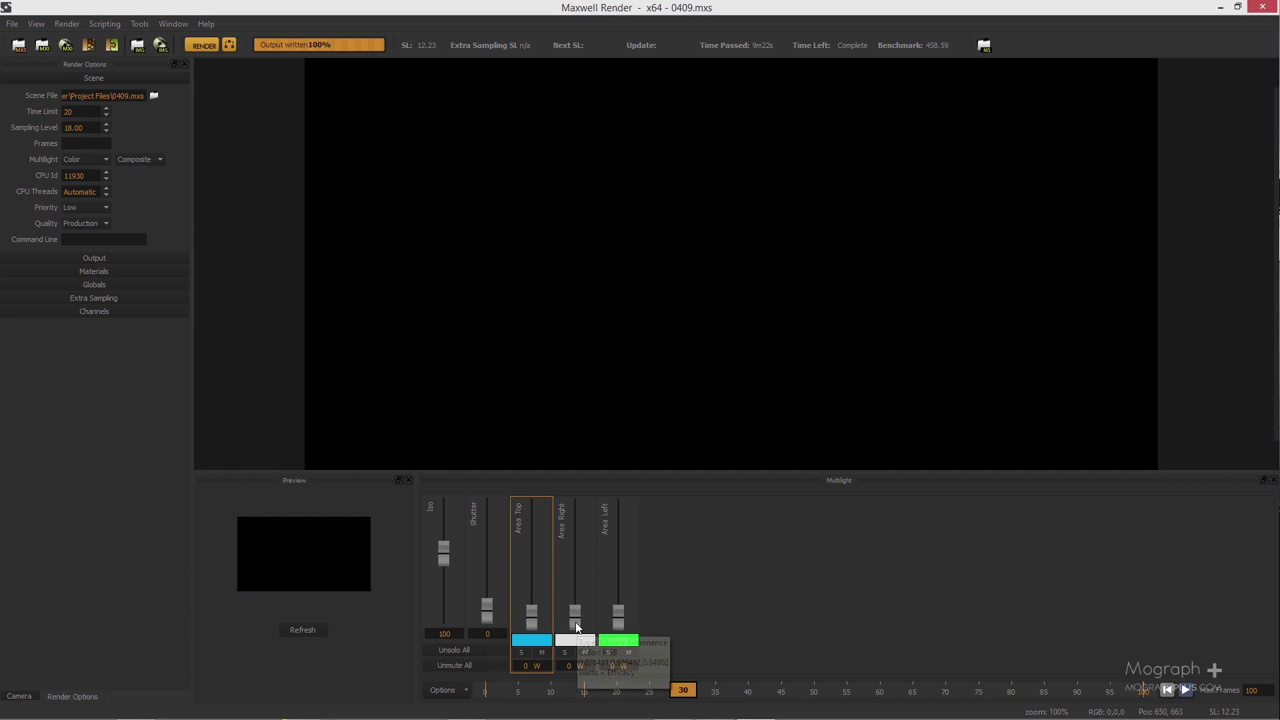
{"action": "left_click_drag", "start_coordinate": [577, 615], "coordinate": [583, 563]}
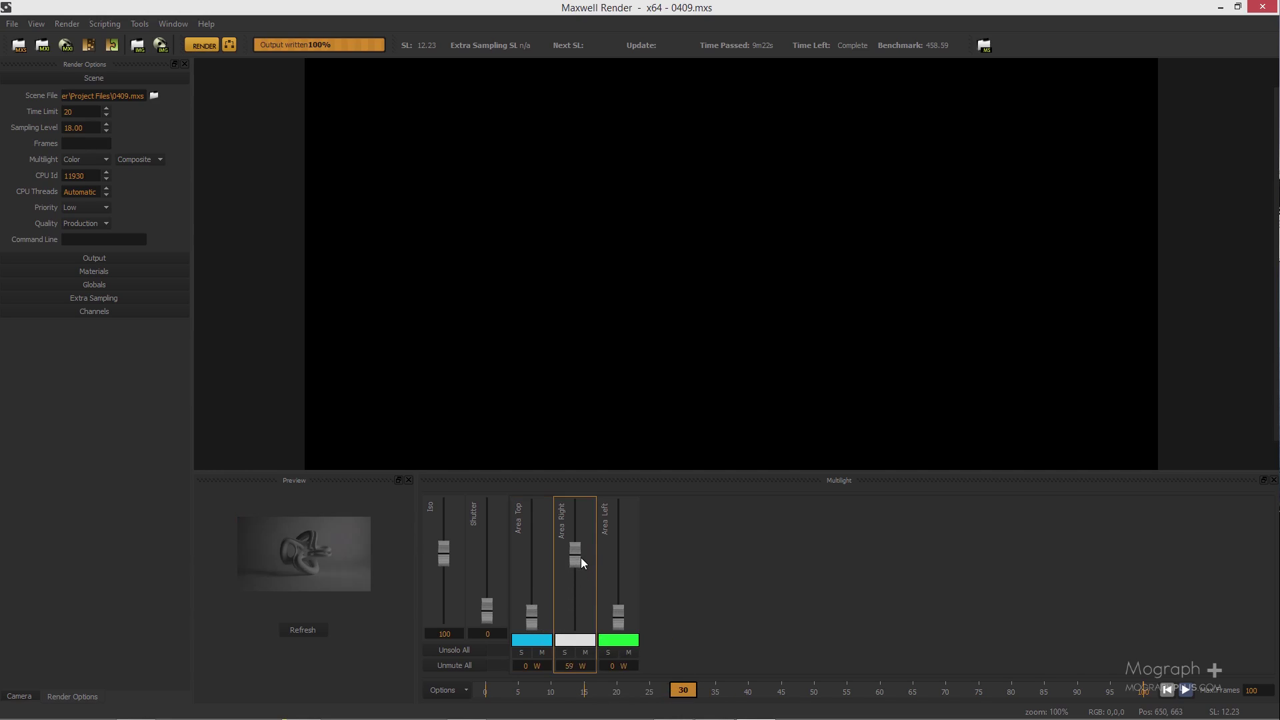
{"action": "left_click_drag", "start_coordinate": [687, 699], "coordinate": [790, 706]}
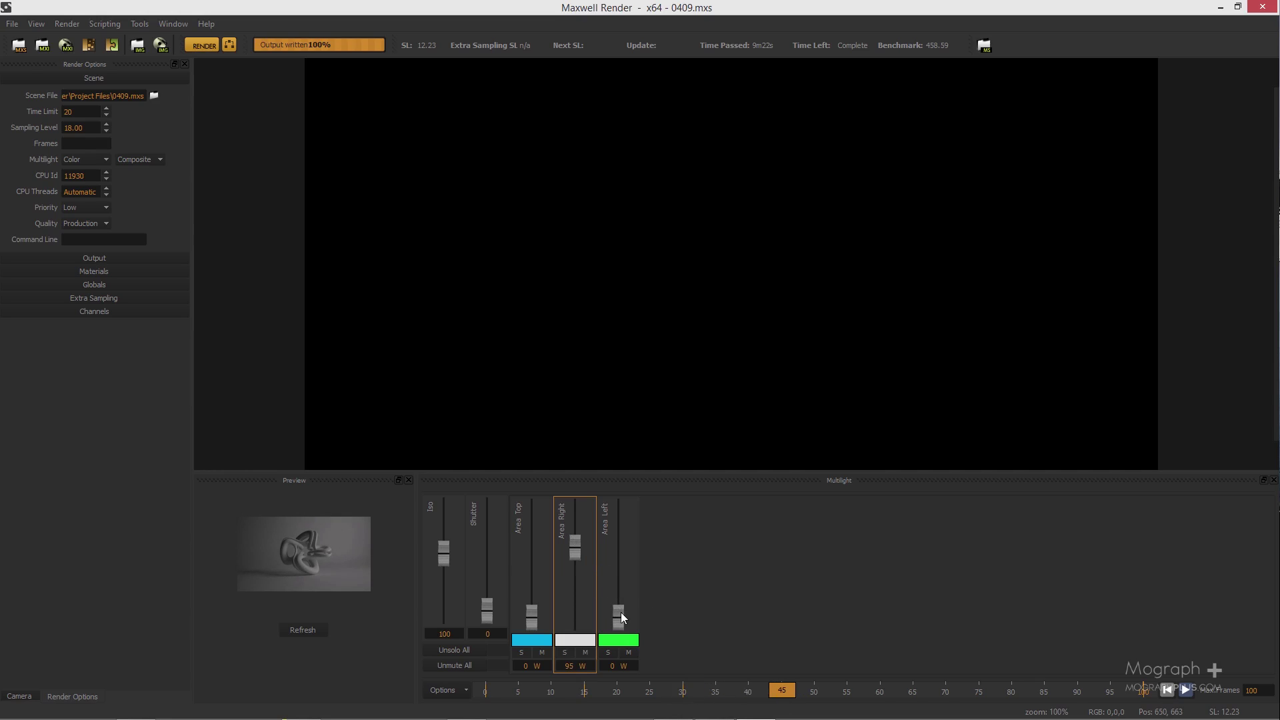
{"action": "left_click_drag", "start_coordinate": [622, 612], "coordinate": [630, 539]}
Change the Area Left light colour from green to yellow (RGB 252,255,25).
{"action": "left_click", "coordinate": [622, 641]}
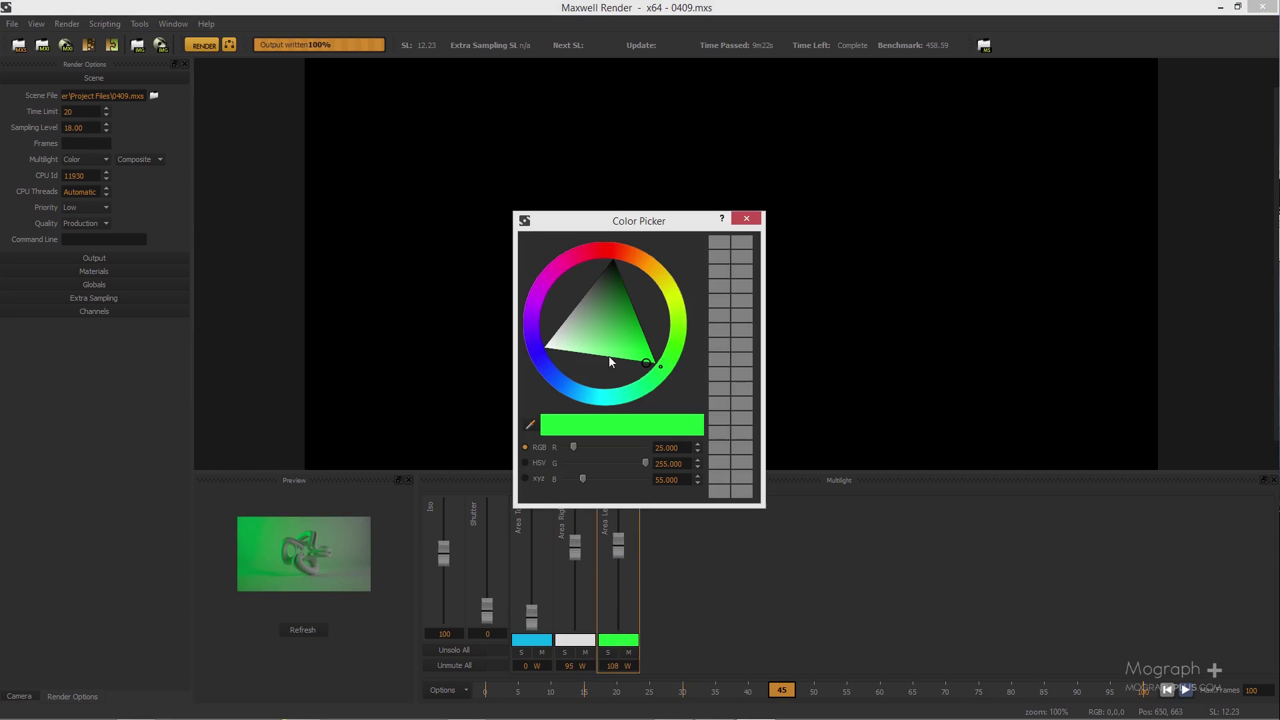
{"action": "left_click_drag", "start_coordinate": [604, 257], "coordinate": [665, 303]}
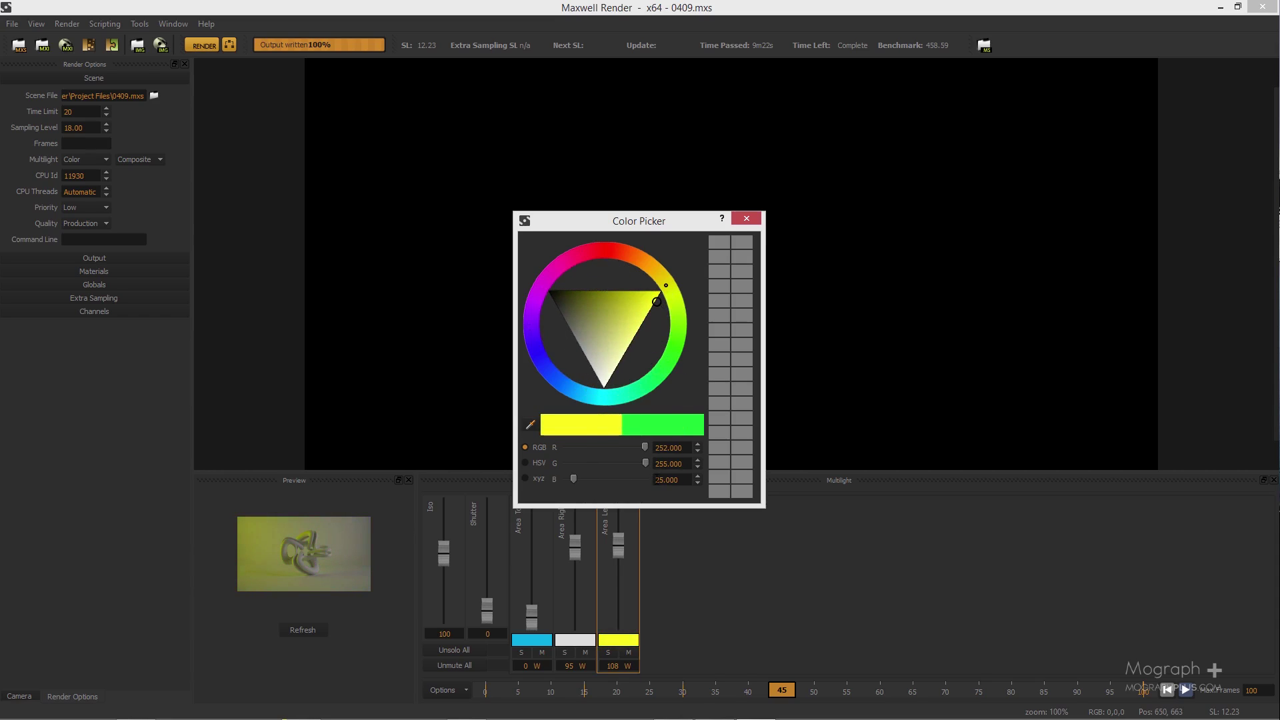
{"action": "left_click", "coordinate": [746, 219]}
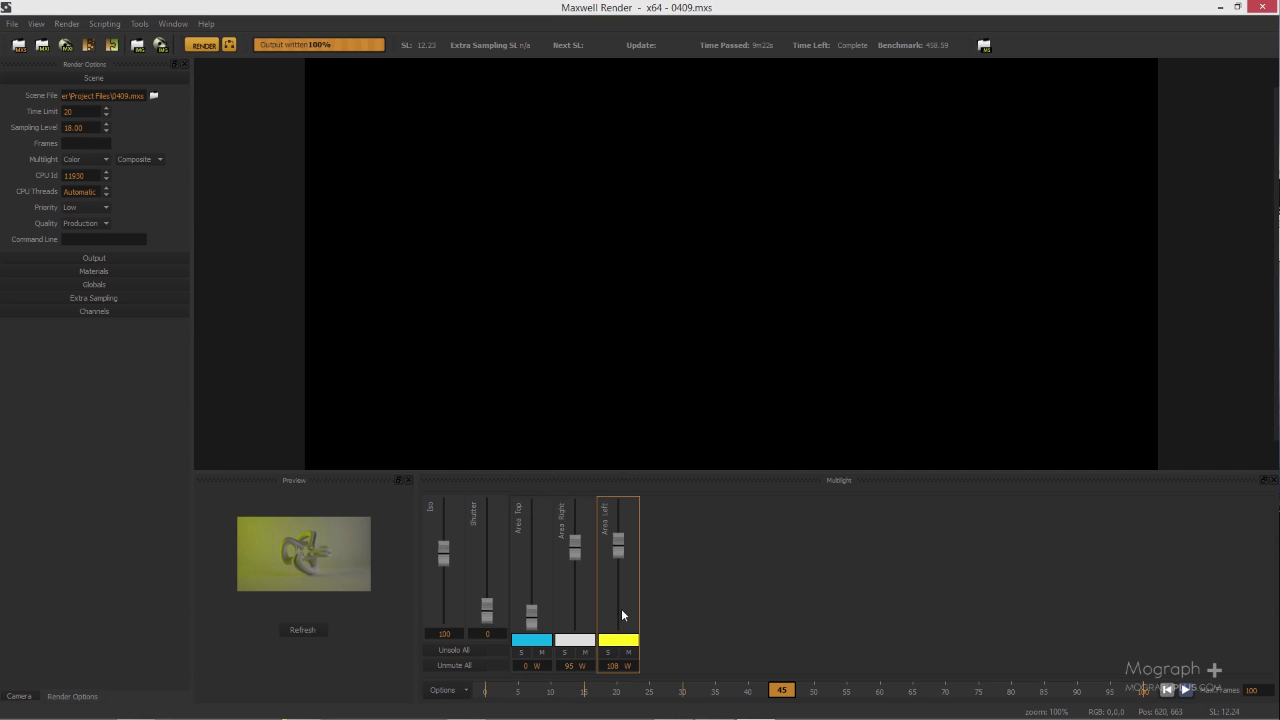
Rewind to frame 0, refresh the preview, and scrub the keyed animation to frame 41.
{"action": "mouse_move", "coordinate": [781, 691]}
{"action": "left_mouse_down"}
{"action": "mouse_move", "coordinate": [400, 698]}
{"action": "mouse_move", "coordinate": [618, 697]}
{"action": "left_mouse_up"}
{"action": "left_click", "coordinate": [302, 631]}
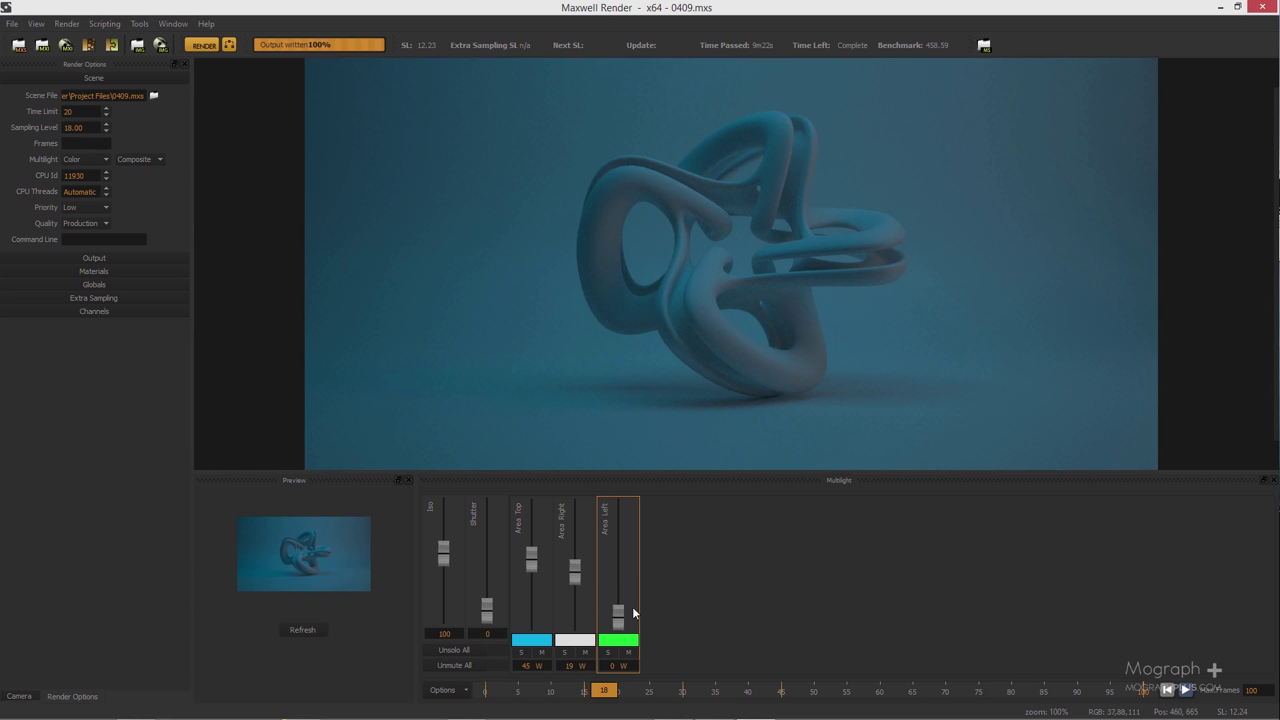
{"action": "mouse_move", "coordinate": [609, 697]}
{"action": "left_mouse_down"}
{"action": "mouse_move", "coordinate": [560, 699]}
{"action": "mouse_move", "coordinate": [617, 704]}
{"action": "mouse_move", "coordinate": [546, 700]}
{"action": "mouse_move", "coordinate": [604, 697]}
{"action": "left_mouse_up"}
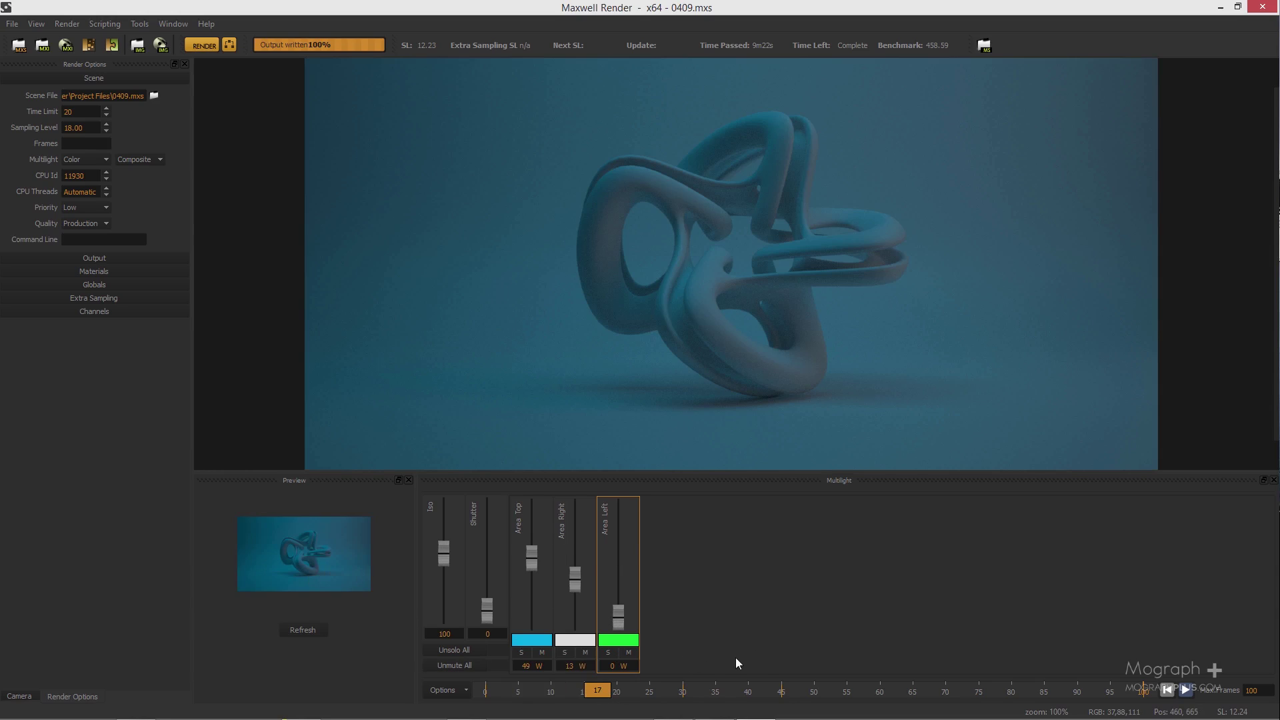
{"action": "left_click_drag", "start_coordinate": [597, 694], "coordinate": [786, 700]}
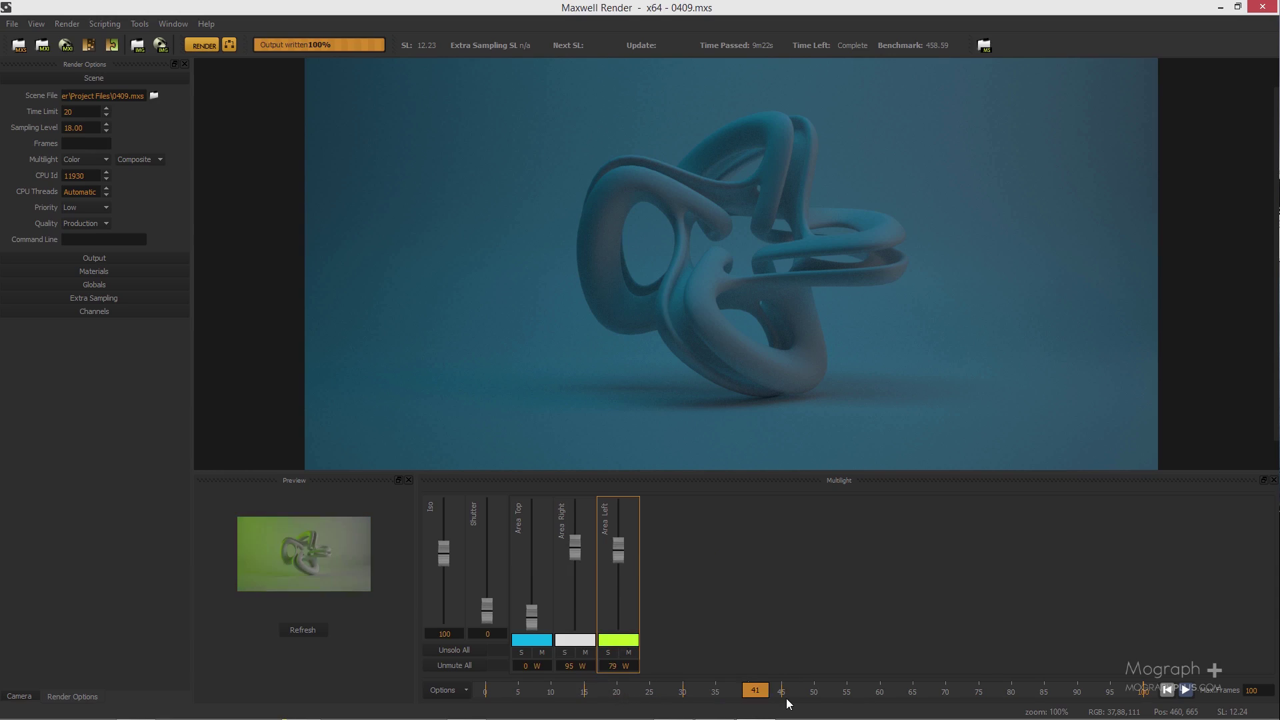
Set the Multilight timeline's Max Frames to 45.
{"action": "double_click", "coordinate": [1254, 690]}
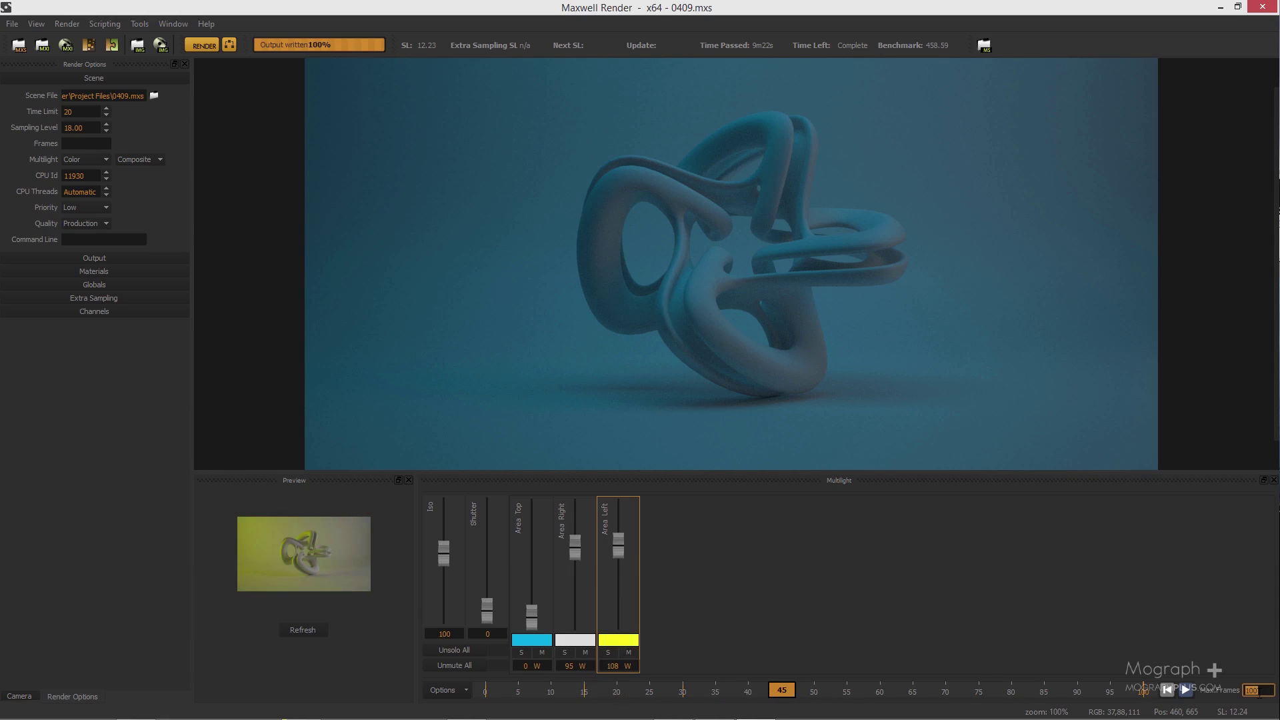
{"action": "type", "text": "45"}
{"action": "key", "text": "Return"}
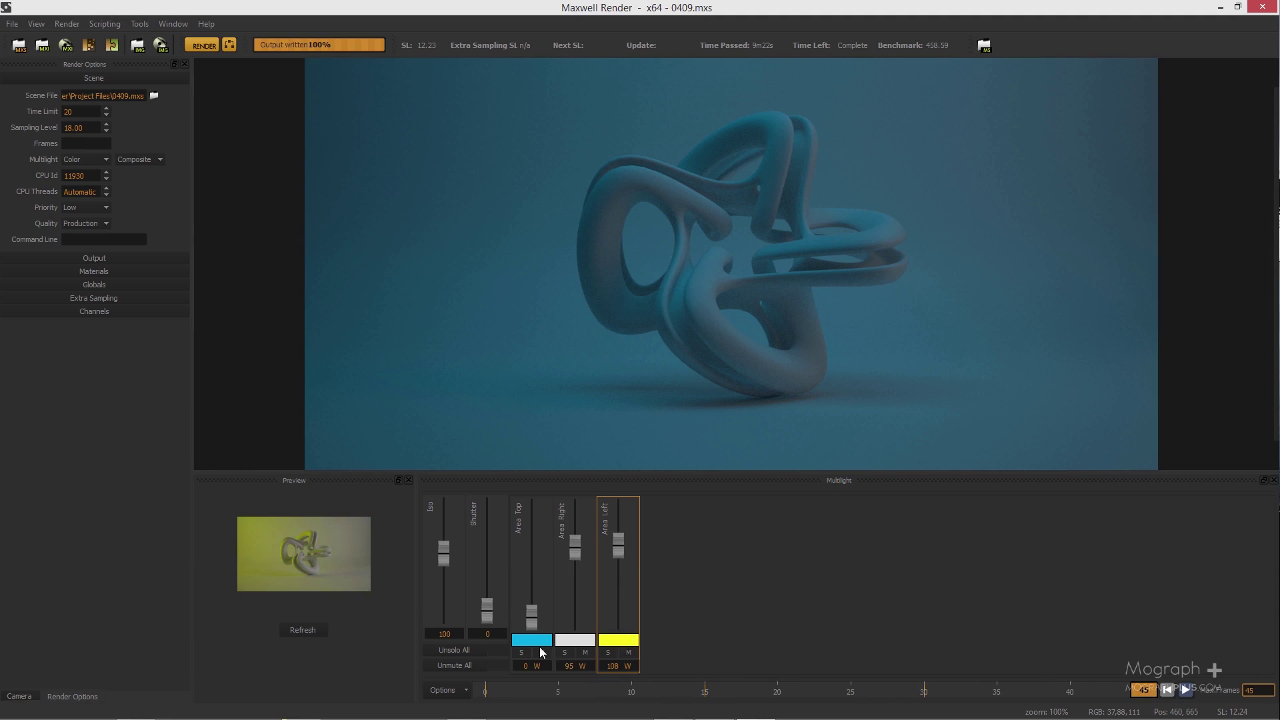
Export the Multilight sequence via Save Sequence with Separate Lights unchecked.
{"action": "left_click", "coordinate": [465, 693]}
{"action": "mouse_move", "coordinate": [460, 647]}
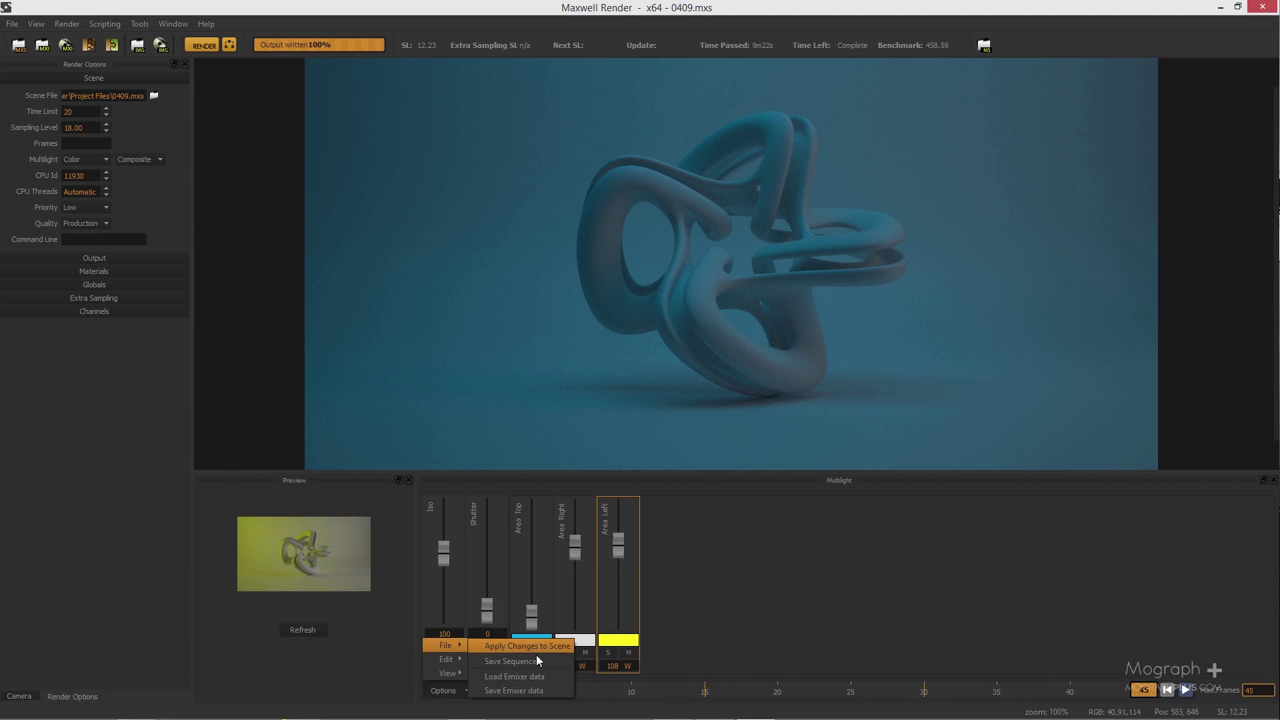
{"action": "left_click", "coordinate": [561, 661]}
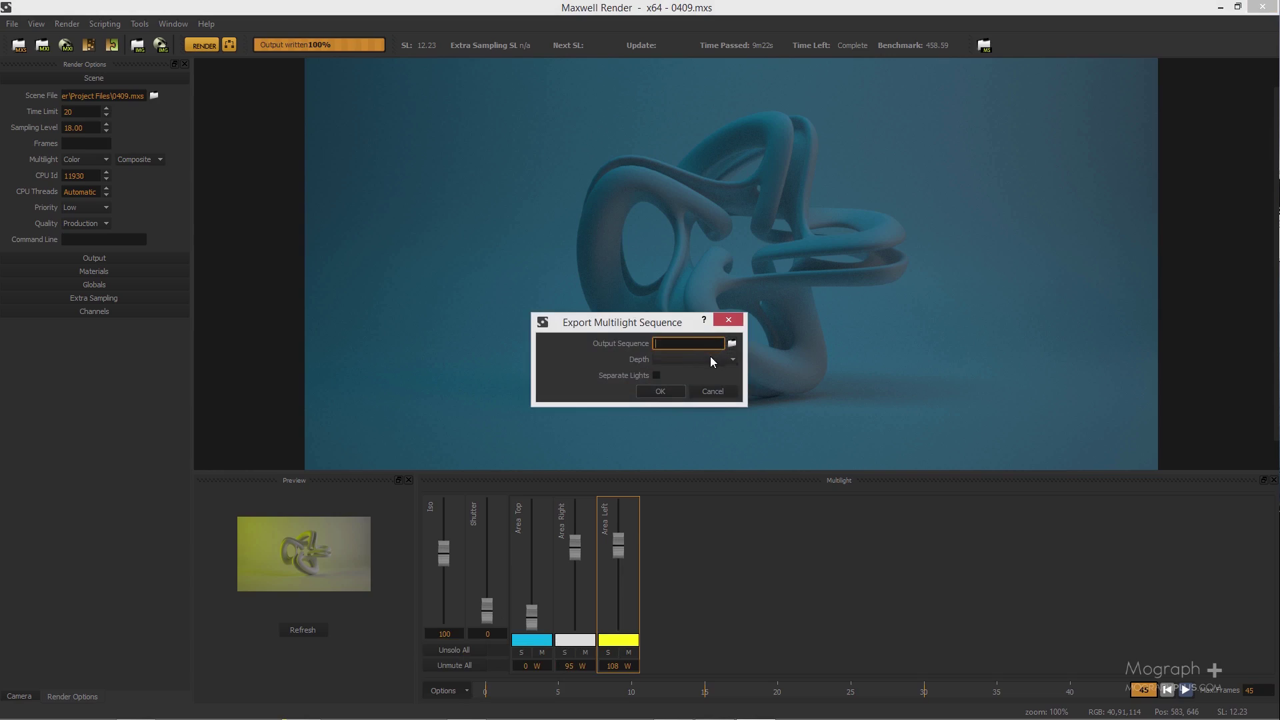
{"action": "left_click_drag", "start_coordinate": [669, 328], "coordinate": [683, 361]}
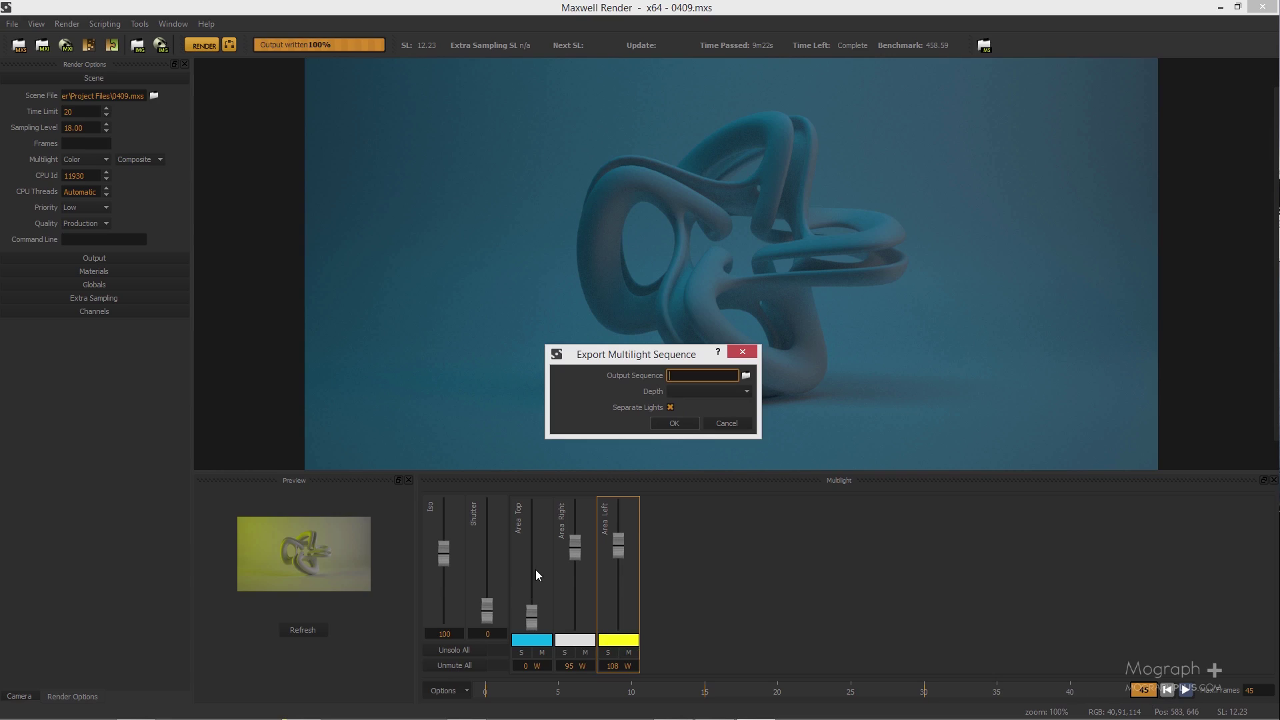
{"action": "left_click", "coordinate": [671, 408]}
{"action": "left_click", "coordinate": [670, 424]}
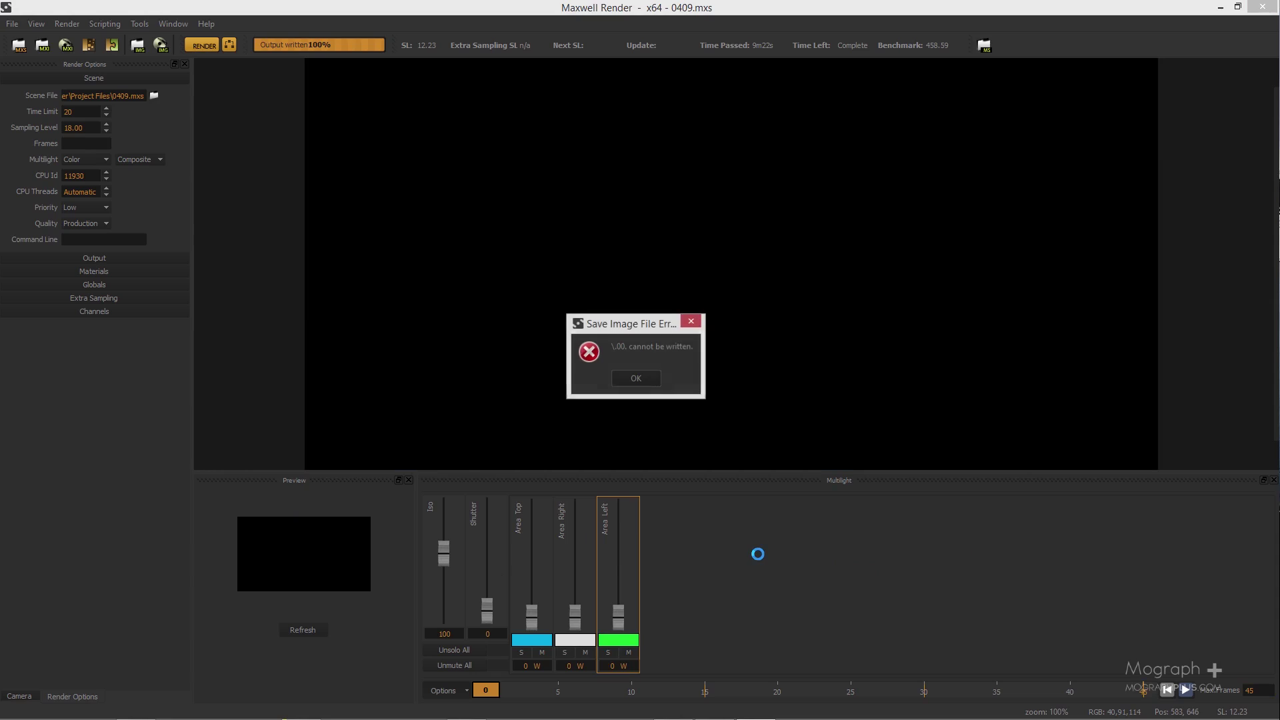
Dismiss the file-write error, cancel the sequence export, and reset the first light.
{"action": "left_click", "coordinate": [632, 378]}
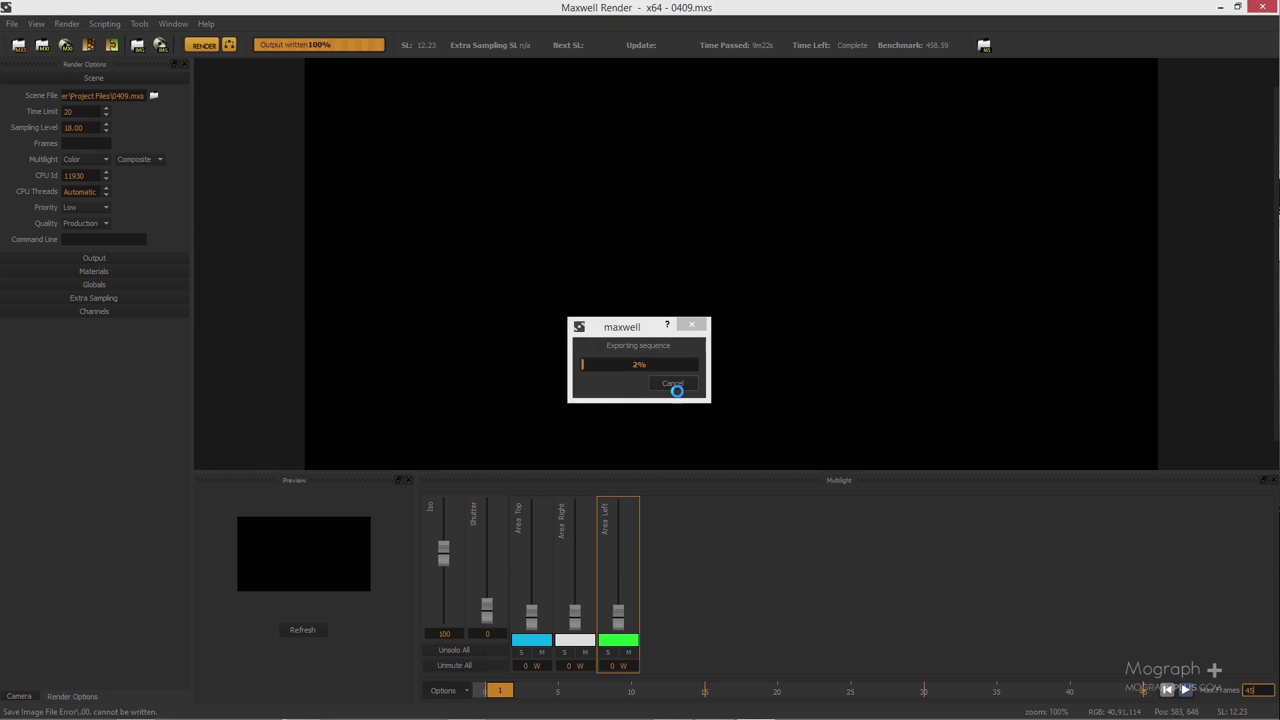
{"action": "left_click", "coordinate": [677, 383]}
{"action": "right_click", "coordinate": [532, 529]}
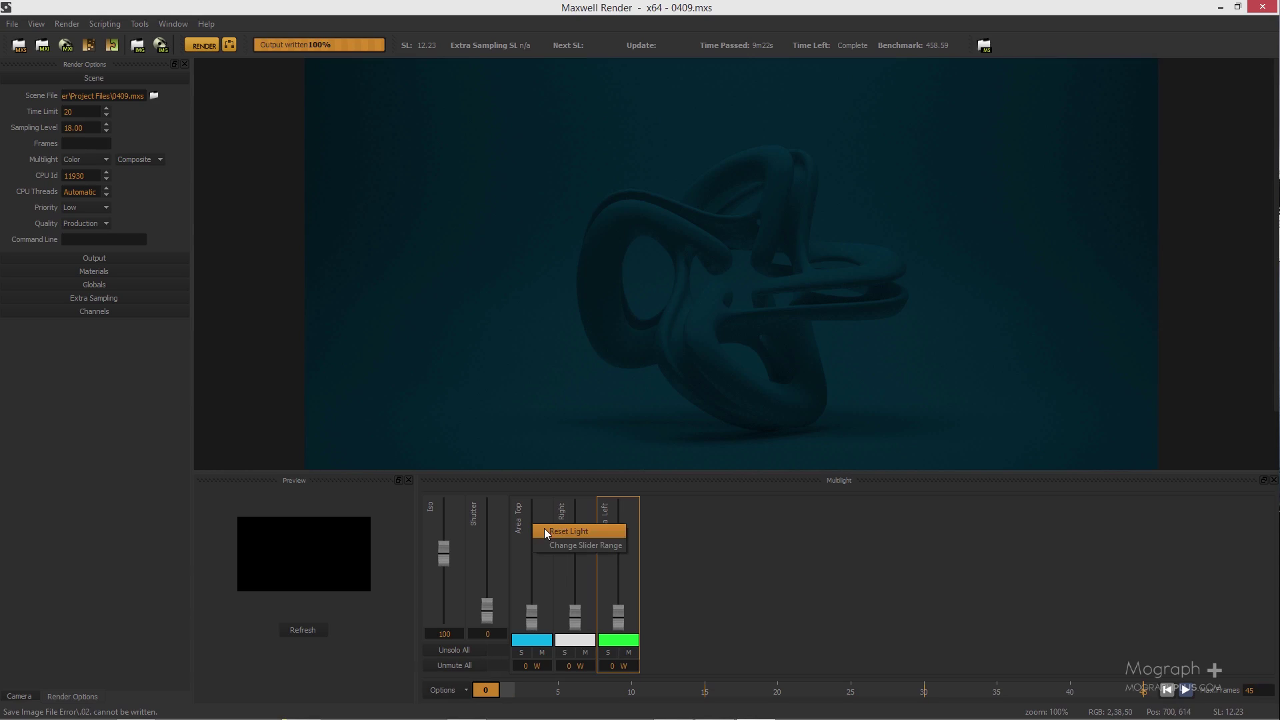
{"action": "left_click", "coordinate": [559, 530]}
{"action": "left_click", "coordinate": [610, 381]}
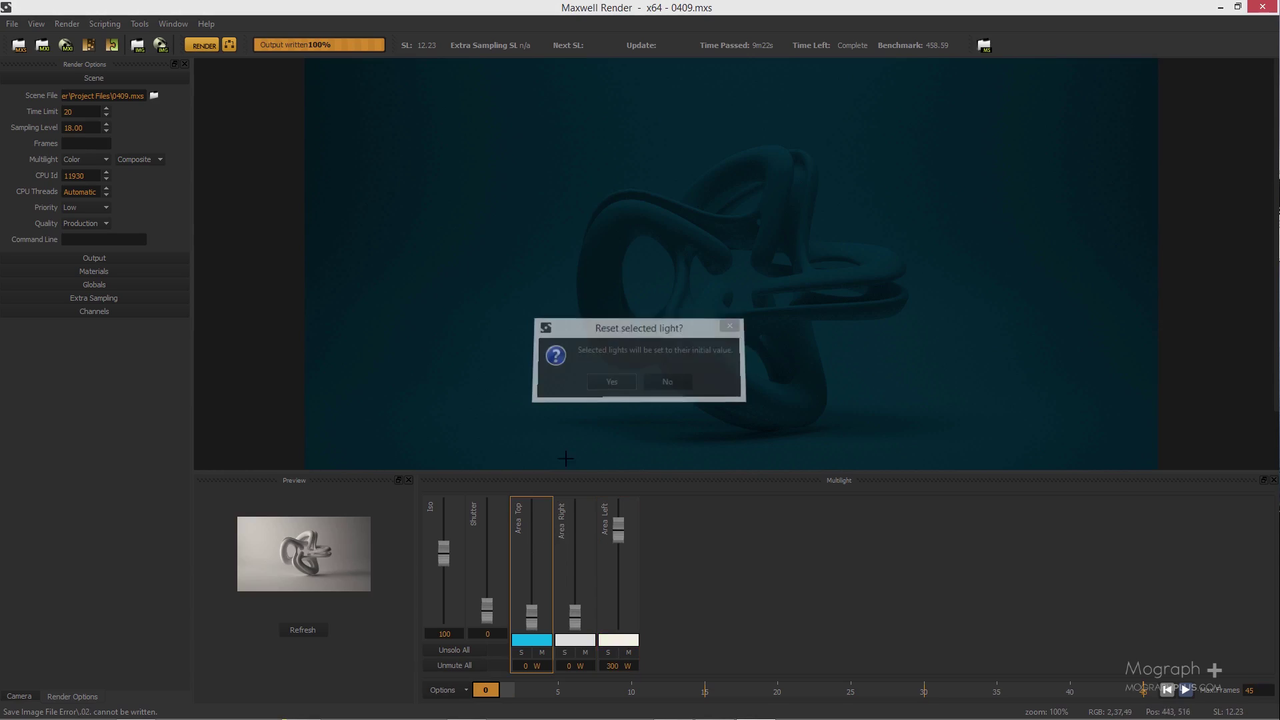
Reset the other two lights to Top 100, Right 300, Left 300 W, refresh, and minimise Maxwell.
{"action": "right_click", "coordinate": [579, 533]}
{"action": "left_click", "coordinate": [583, 538]}
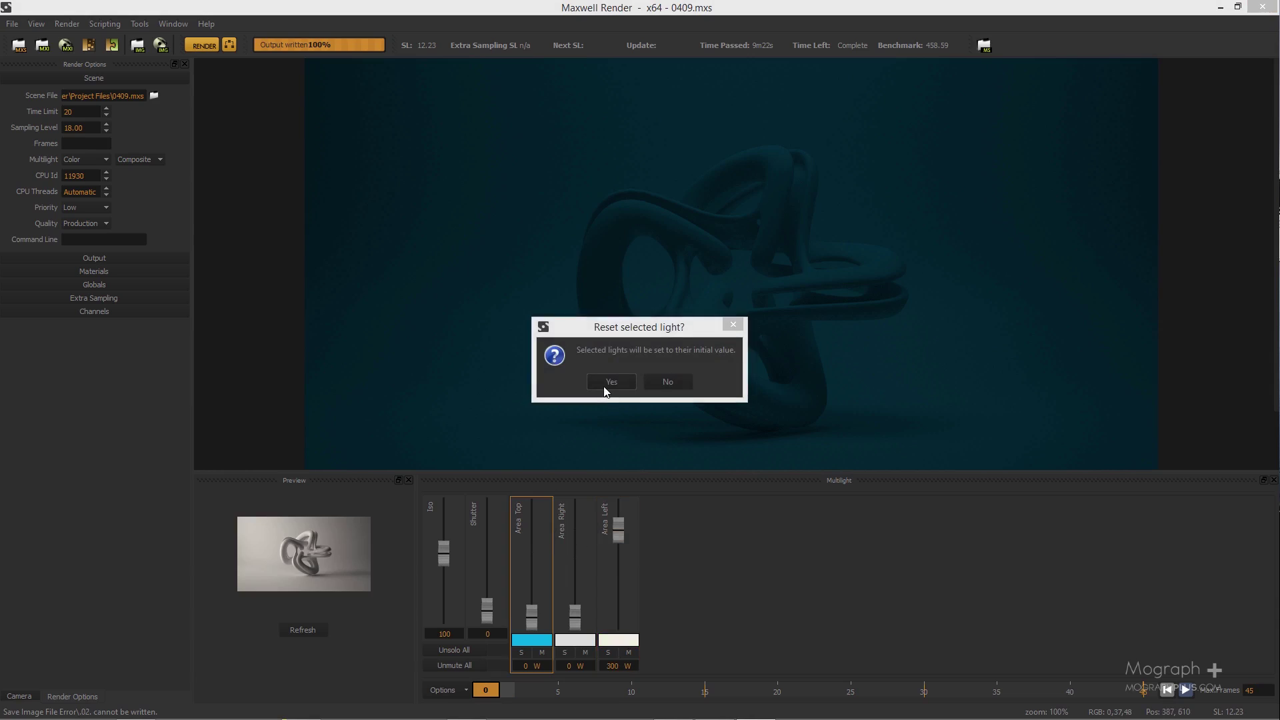
{"action": "left_click", "coordinate": [611, 382]}
{"action": "right_click", "coordinate": [582, 537]}
{"action": "left_click", "coordinate": [584, 540]}
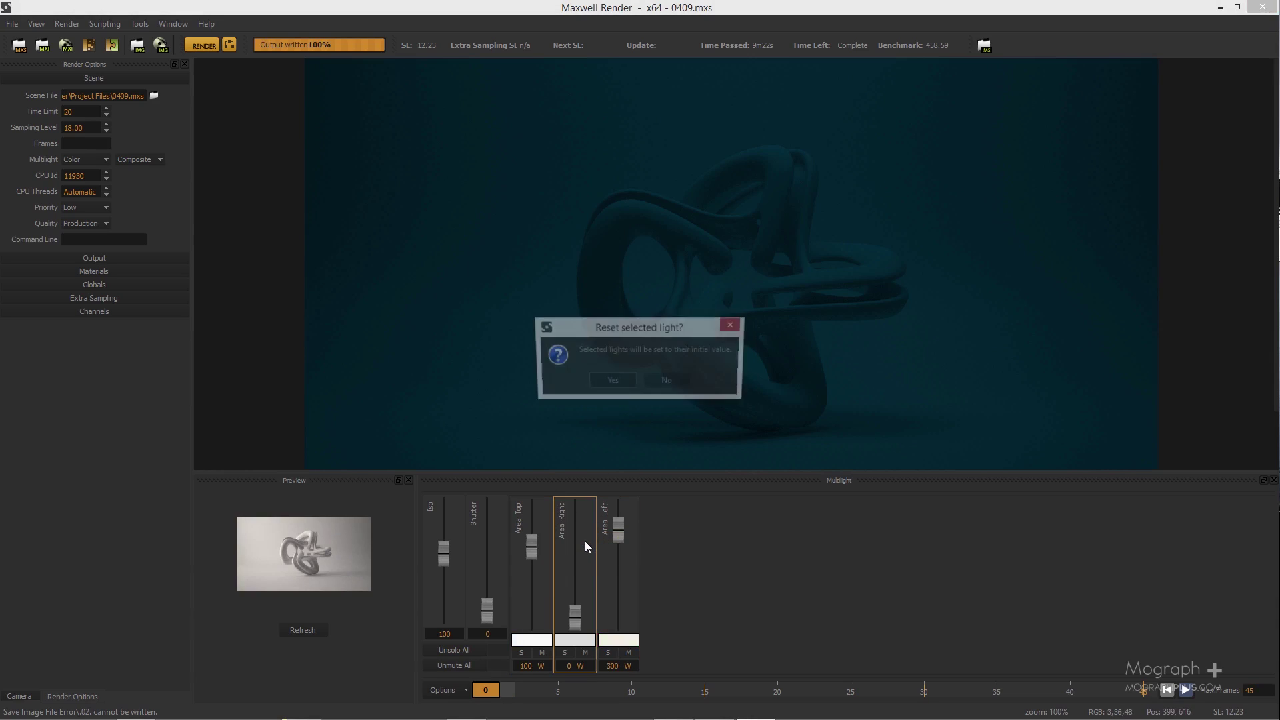
{"action": "left_click", "coordinate": [610, 381]}
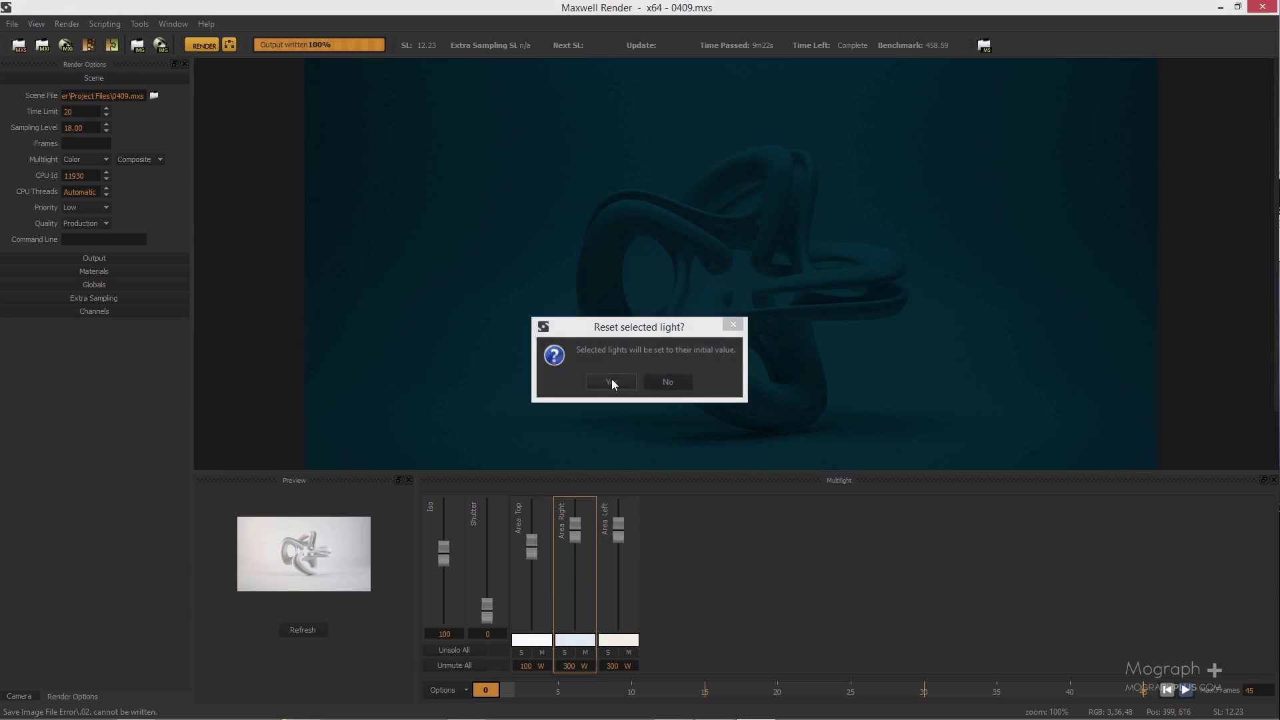
{"action": "left_click", "coordinate": [288, 628]}
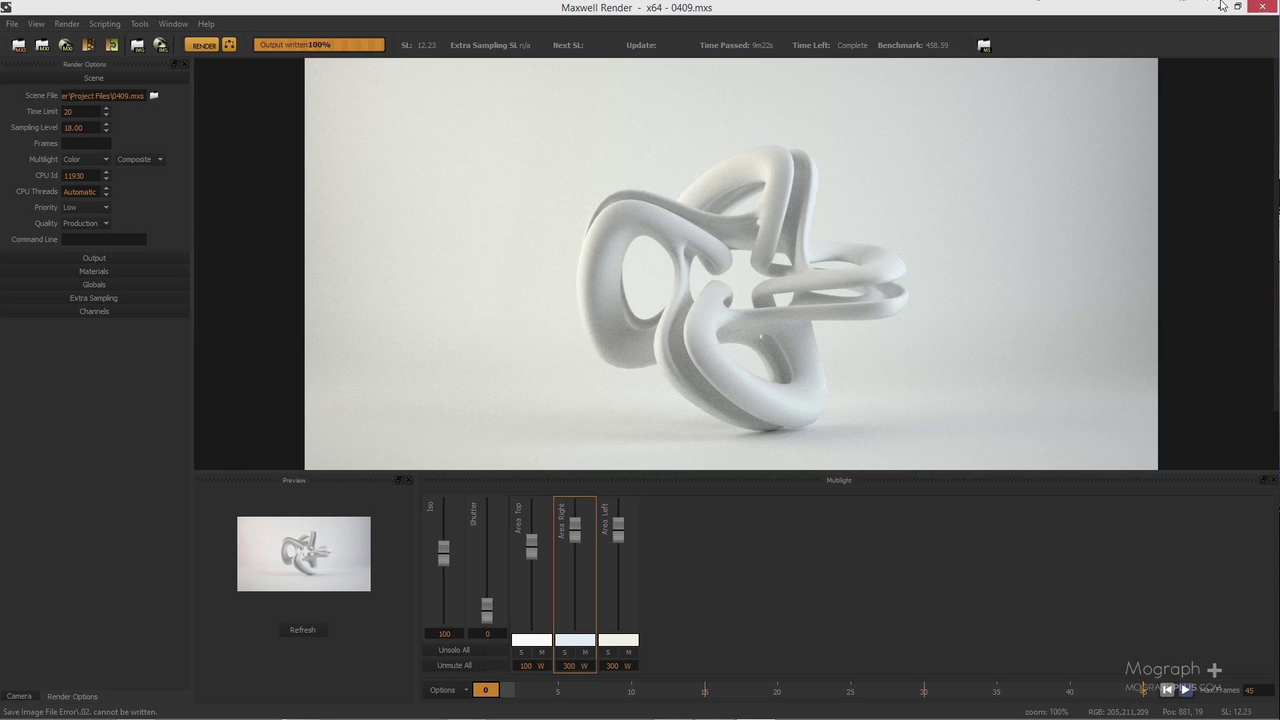
{"action": "left_click", "coordinate": [1218, 6]}
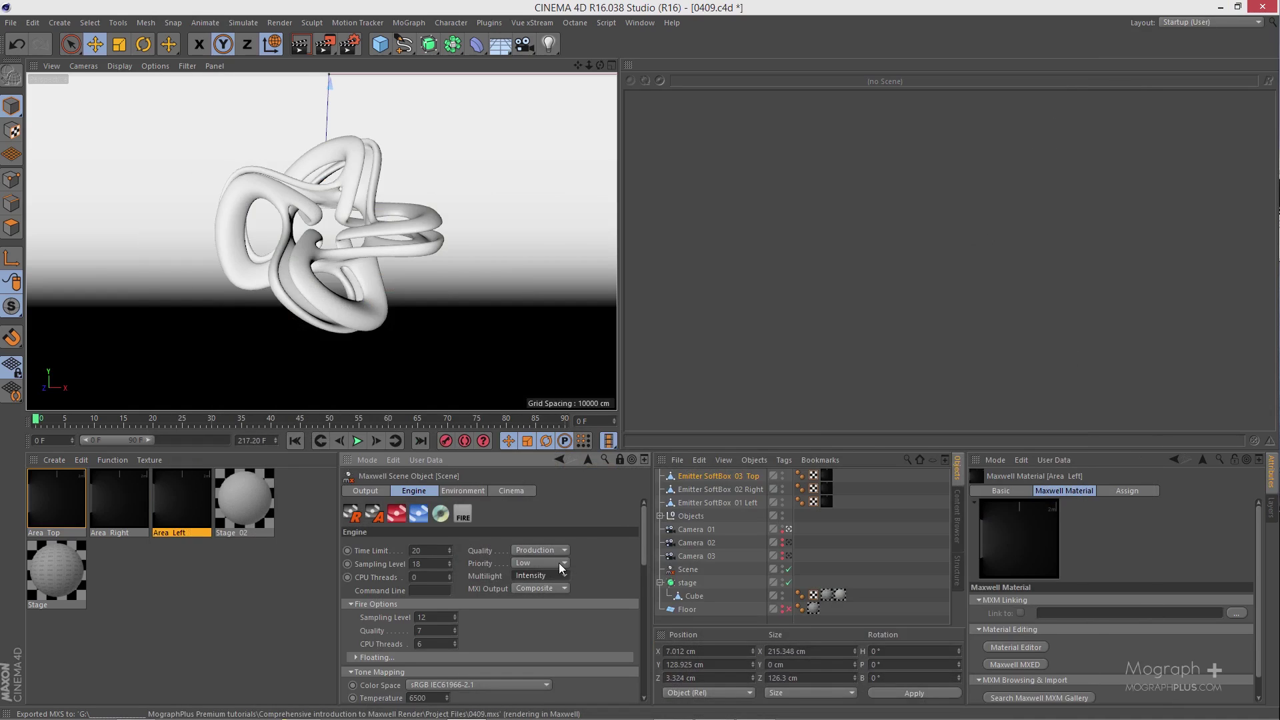
{"action": "left_click", "coordinate": [558, 577]}
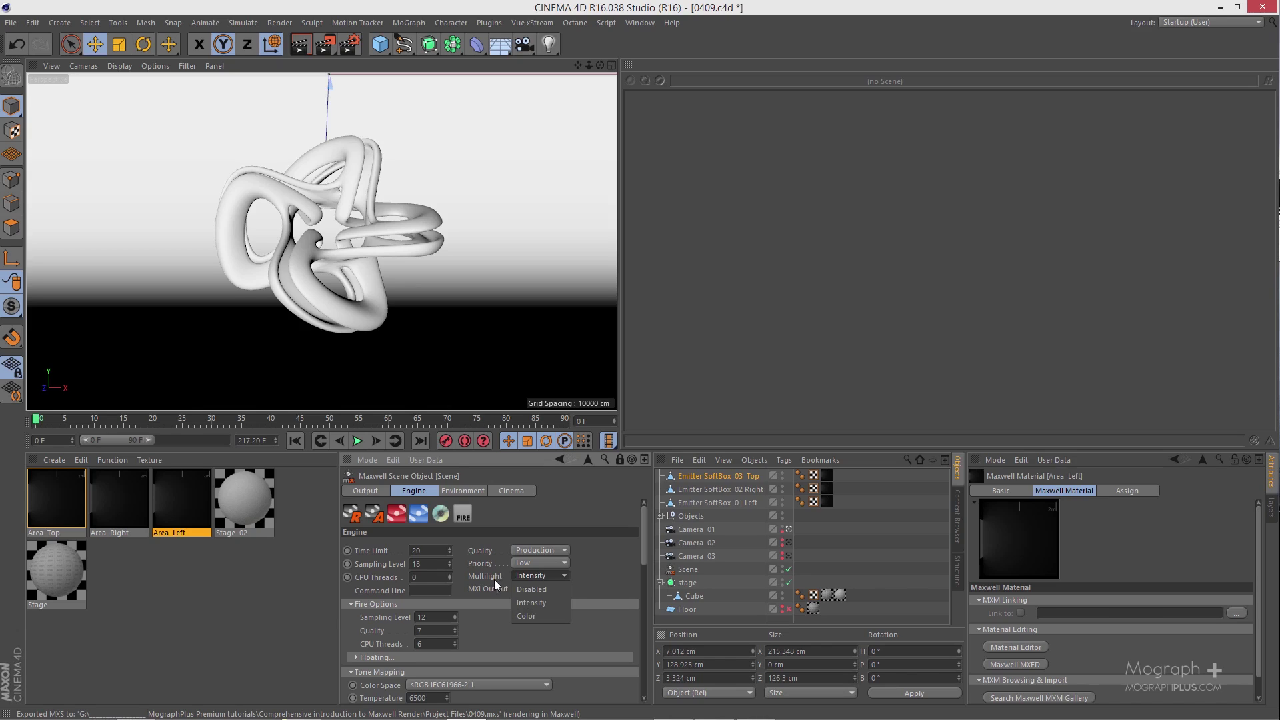
{"action": "left_click", "coordinate": [543, 615]}
{"action": "left_click", "coordinate": [266, 622]}
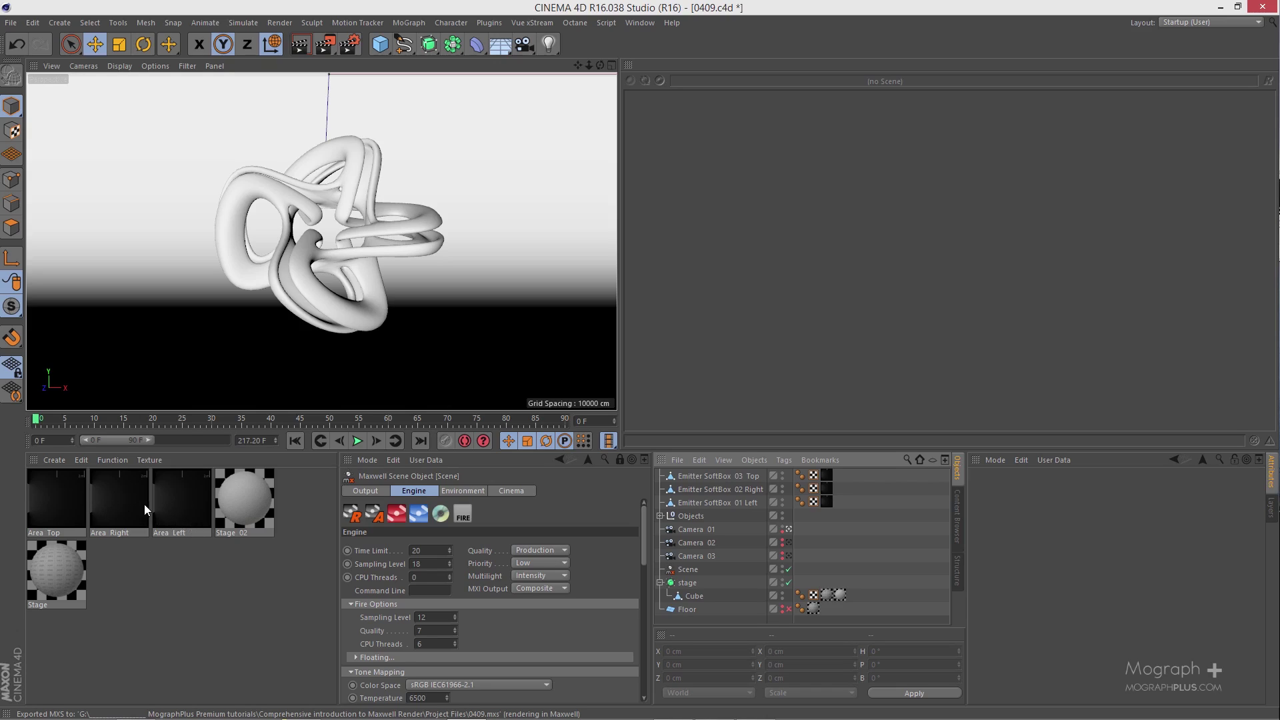
Deactivate Camera 01, orbit the Perspective view, and select the left and right softbox emitters.
{"action": "left_click", "coordinate": [789, 530]}
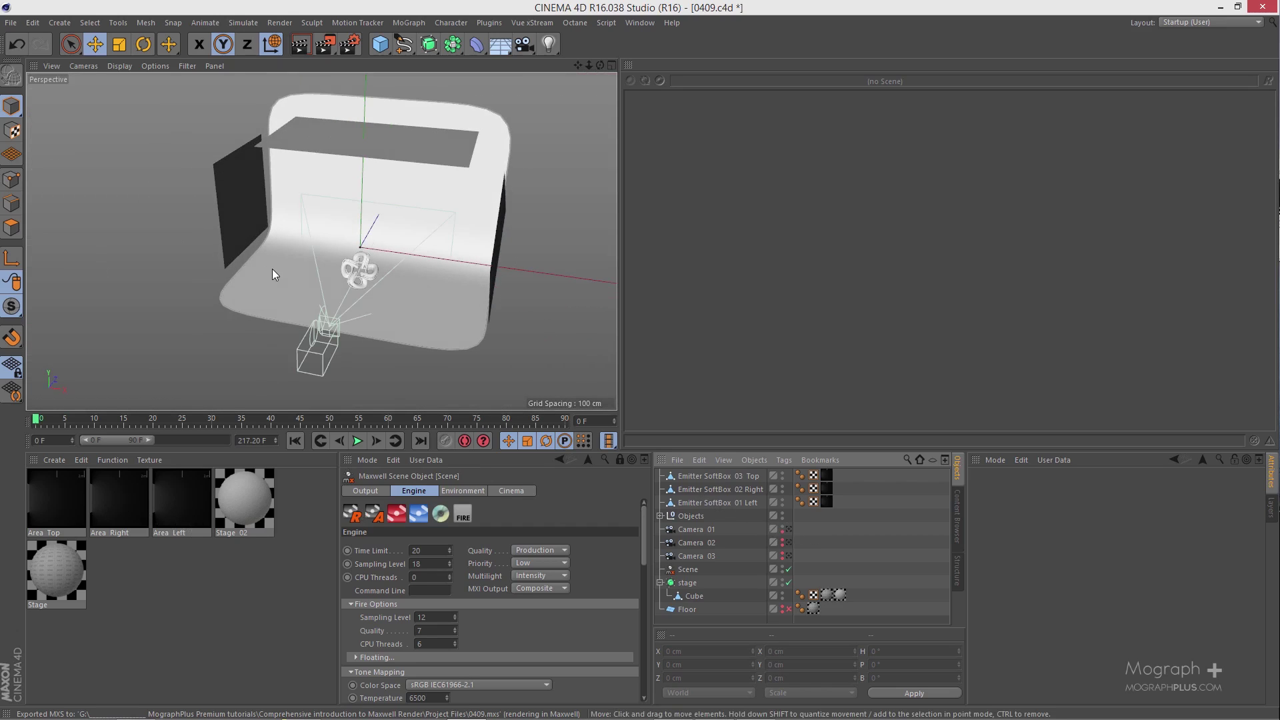
{"action": "left_click_drag", "start_coordinate": [286, 291], "coordinate": [316, 262], "text": "alt"}
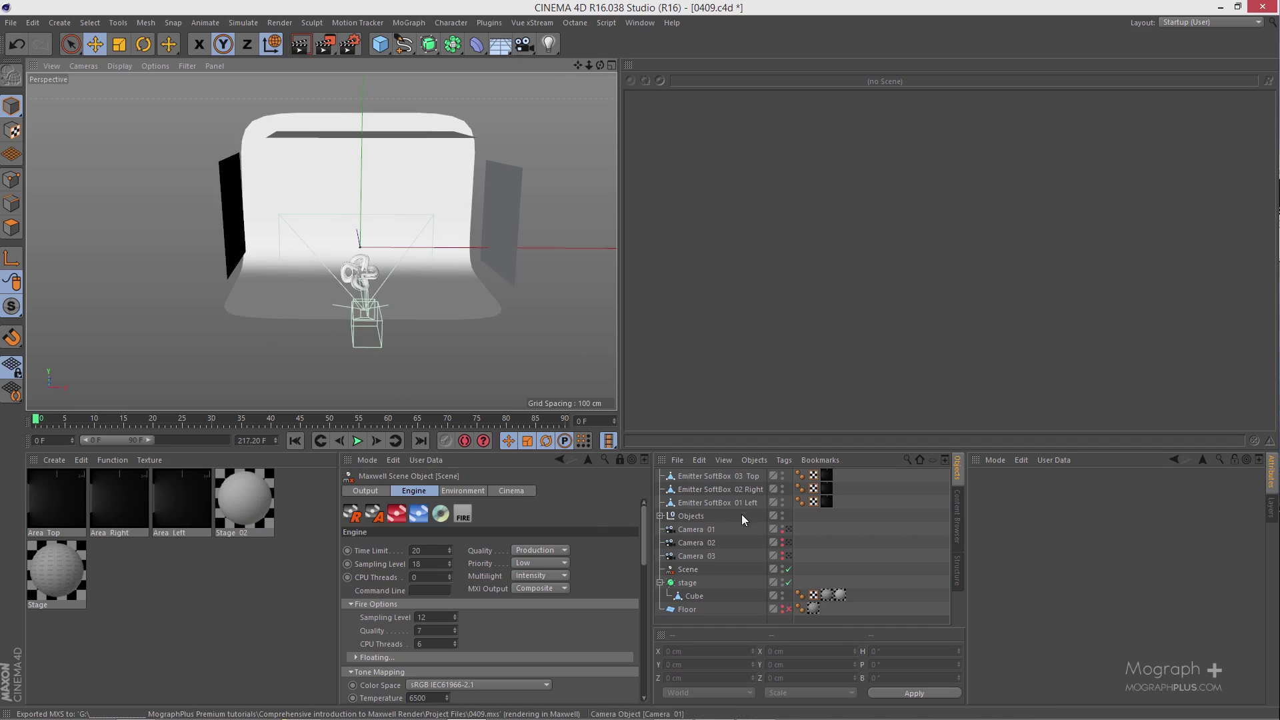
{"action": "left_click_drag", "start_coordinate": [432, 345], "coordinate": [229, 211], "text": "alt"}
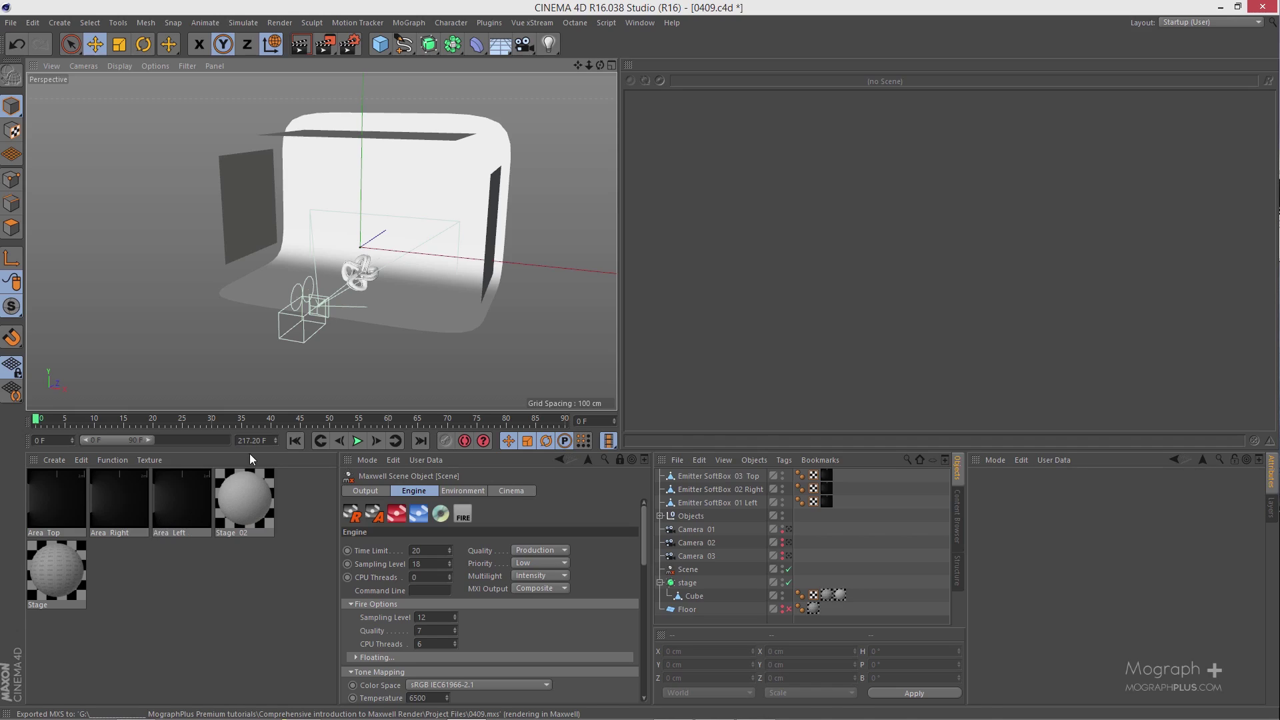
{"action": "left_click_drag", "start_coordinate": [215, 246], "coordinate": [173, 269], "text": "alt"}
{"action": "left_click", "coordinate": [240, 207]}
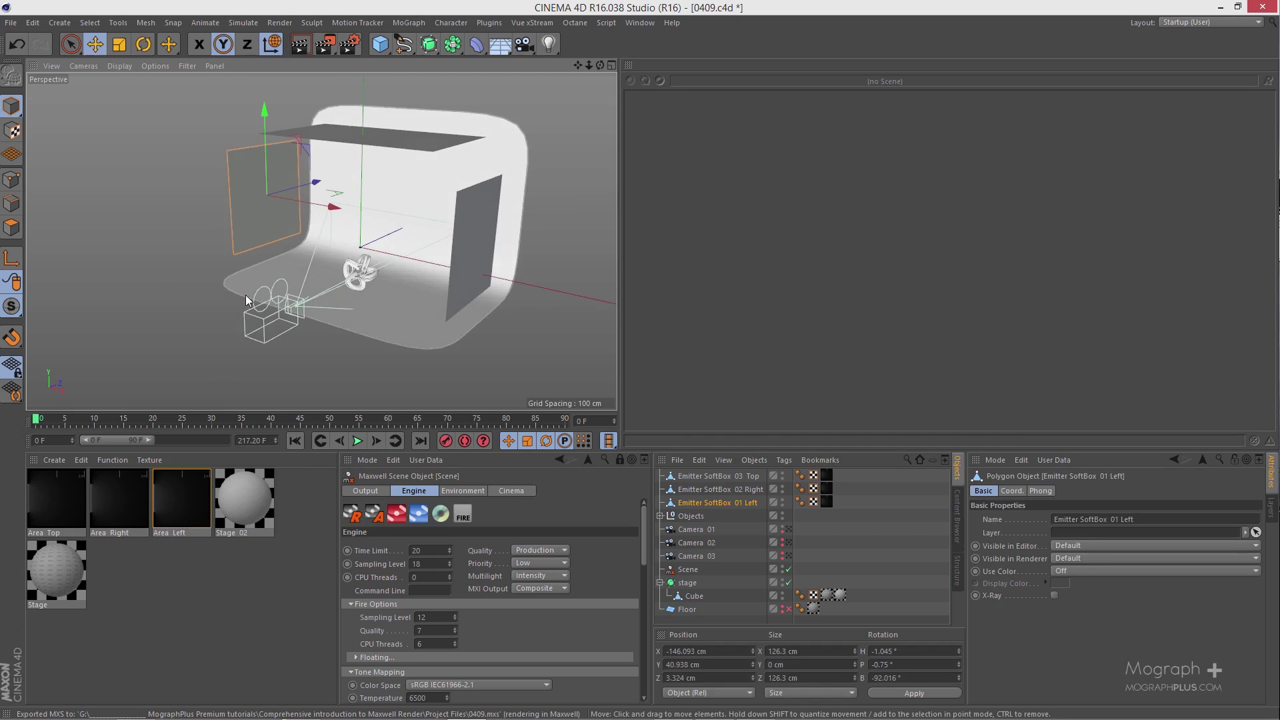
{"action": "left_click_drag", "start_coordinate": [247, 300], "coordinate": [393, 274], "text": "alt"}
{"action": "left_click", "coordinate": [368, 137]}
{"action": "left_click", "coordinate": [488, 185]}
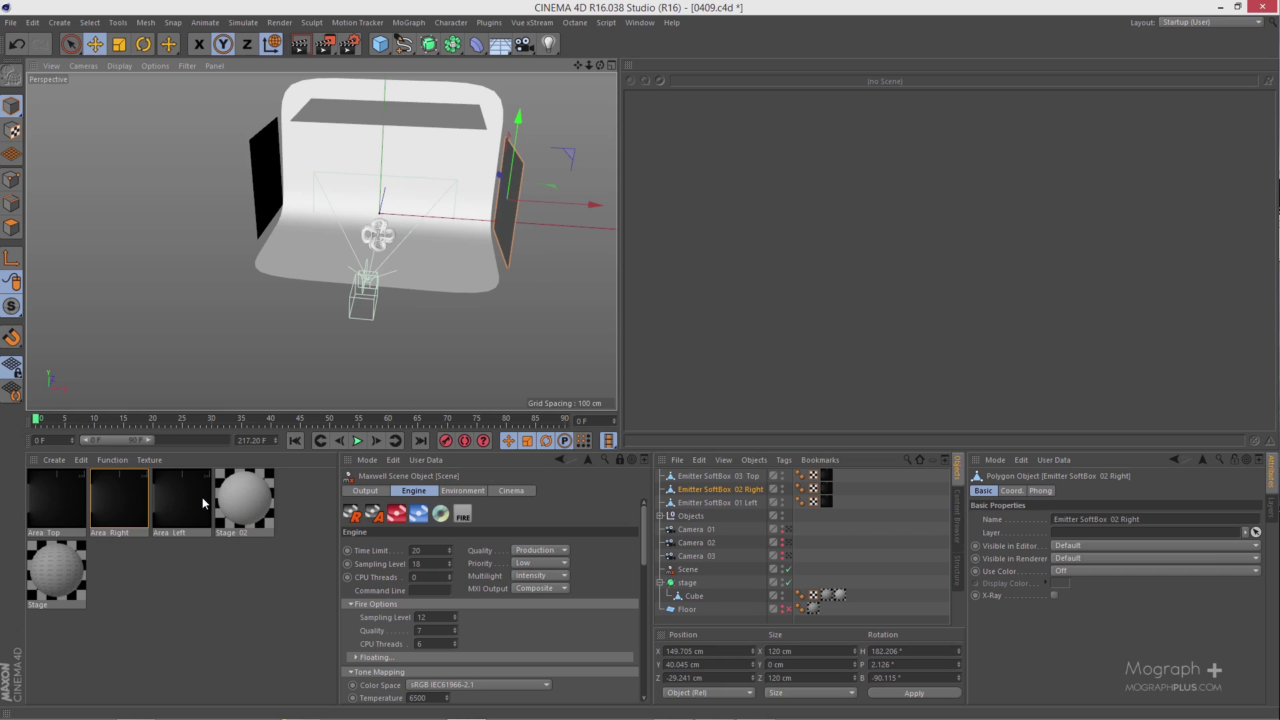
{"action": "left_click", "coordinate": [443, 492]}
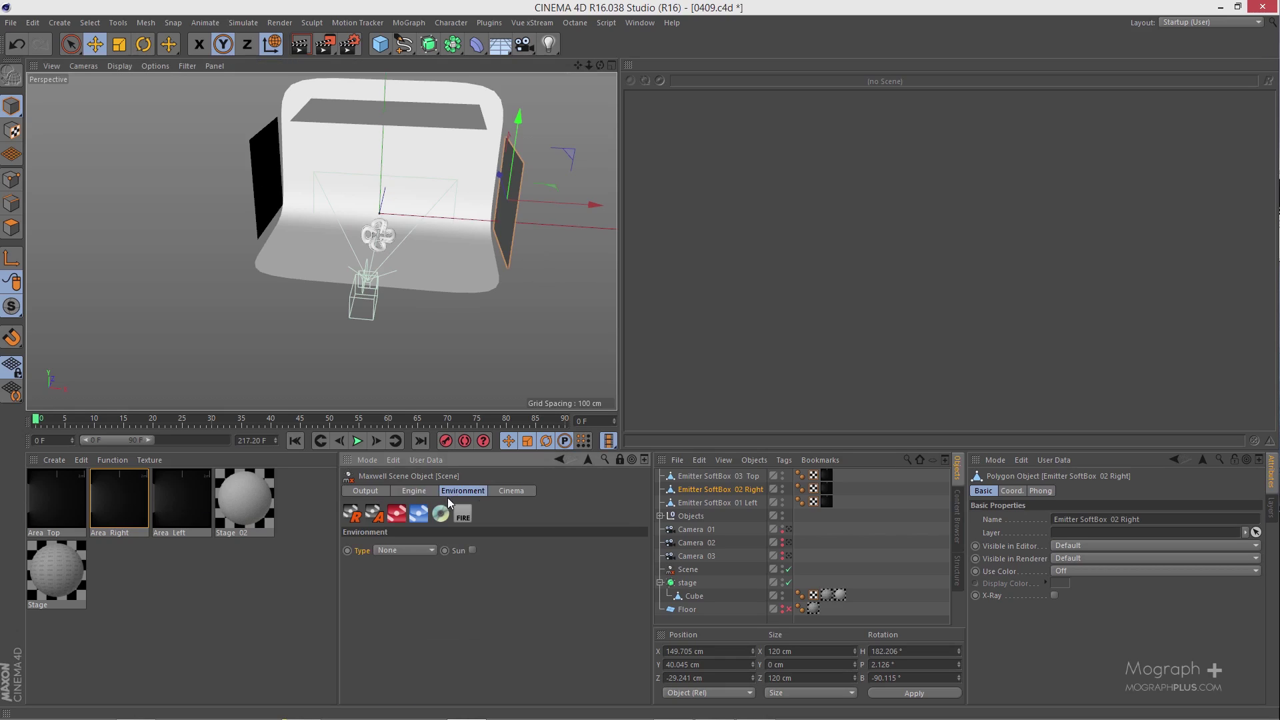
{"action": "left_click", "coordinate": [420, 551]}
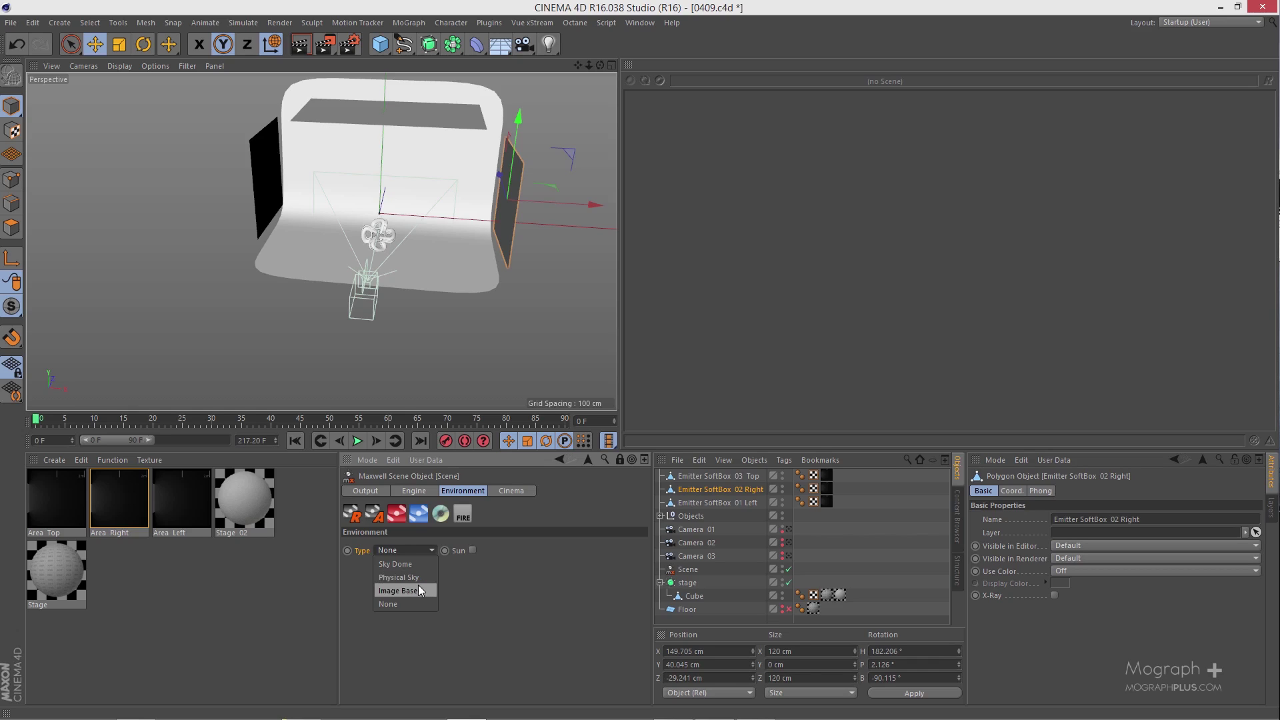
{"action": "left_click", "coordinate": [502, 585]}
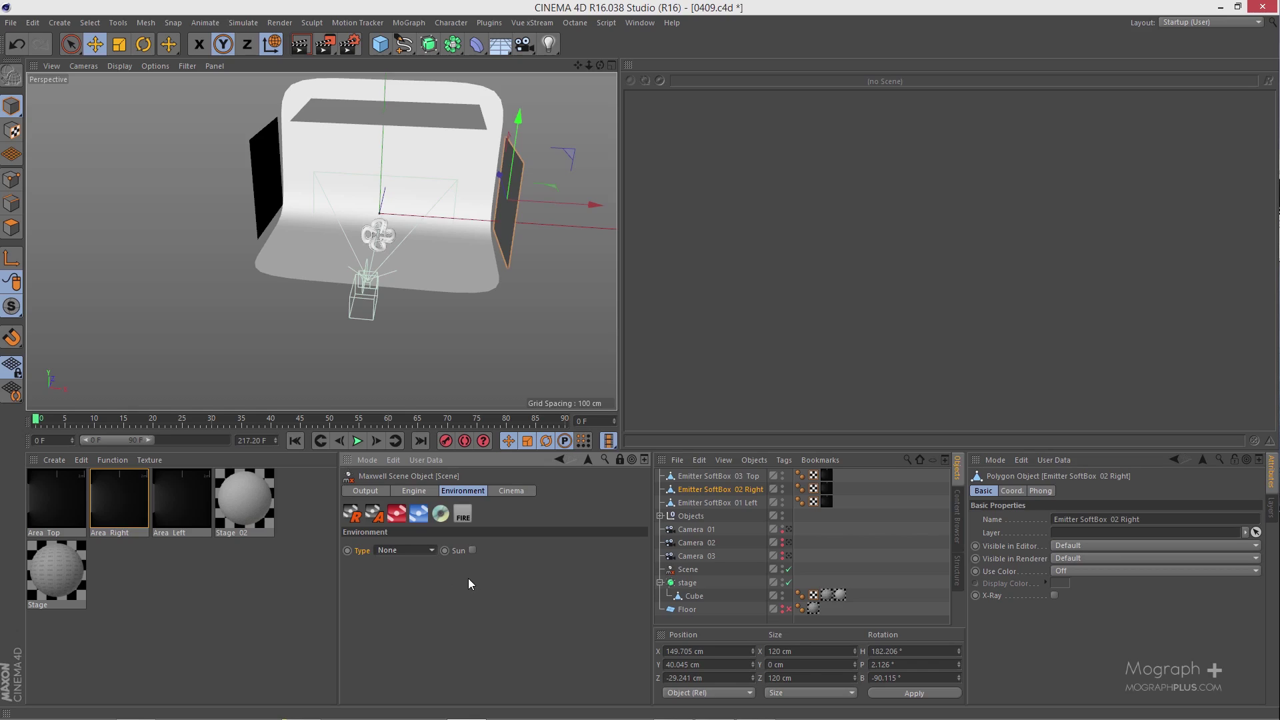
{"action": "left_click", "coordinate": [423, 490]}
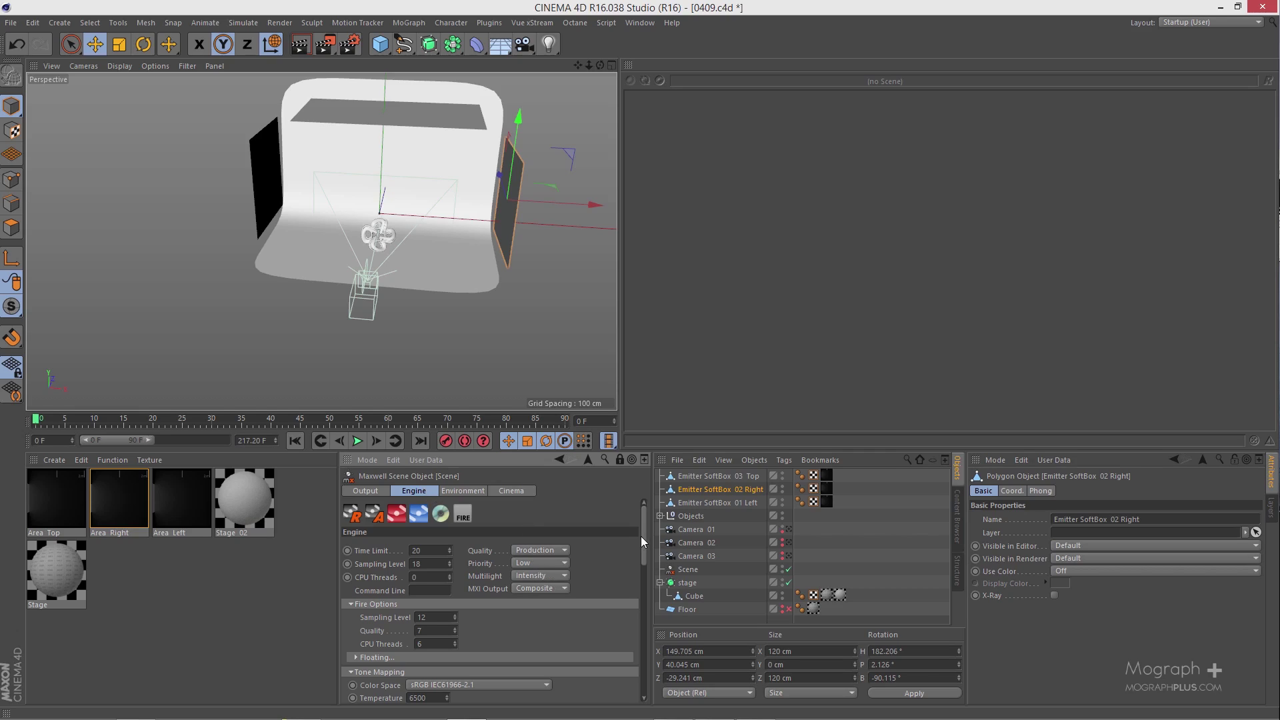
{"action": "scroll", "coordinate": [647, 538], "scroll_direction": "down", "scroll_amount": 3}
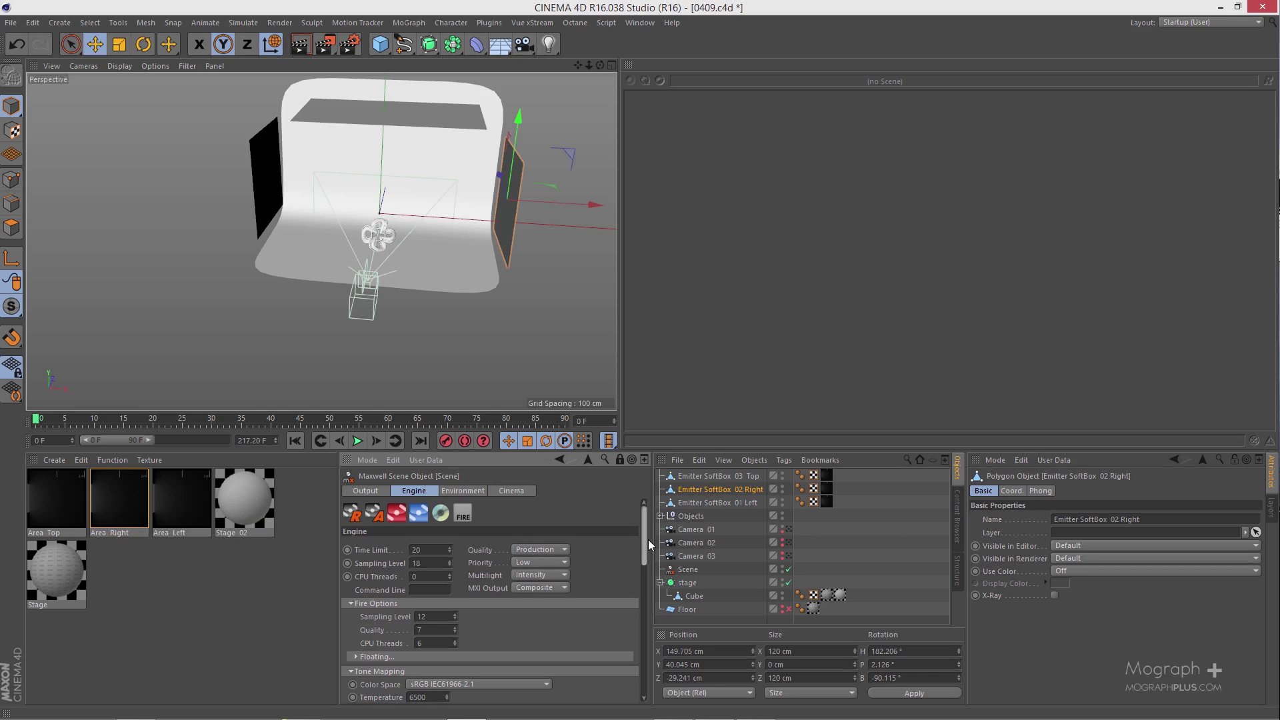
{"action": "scroll", "coordinate": [640, 542], "scroll_direction": "up", "scroll_amount": 3}
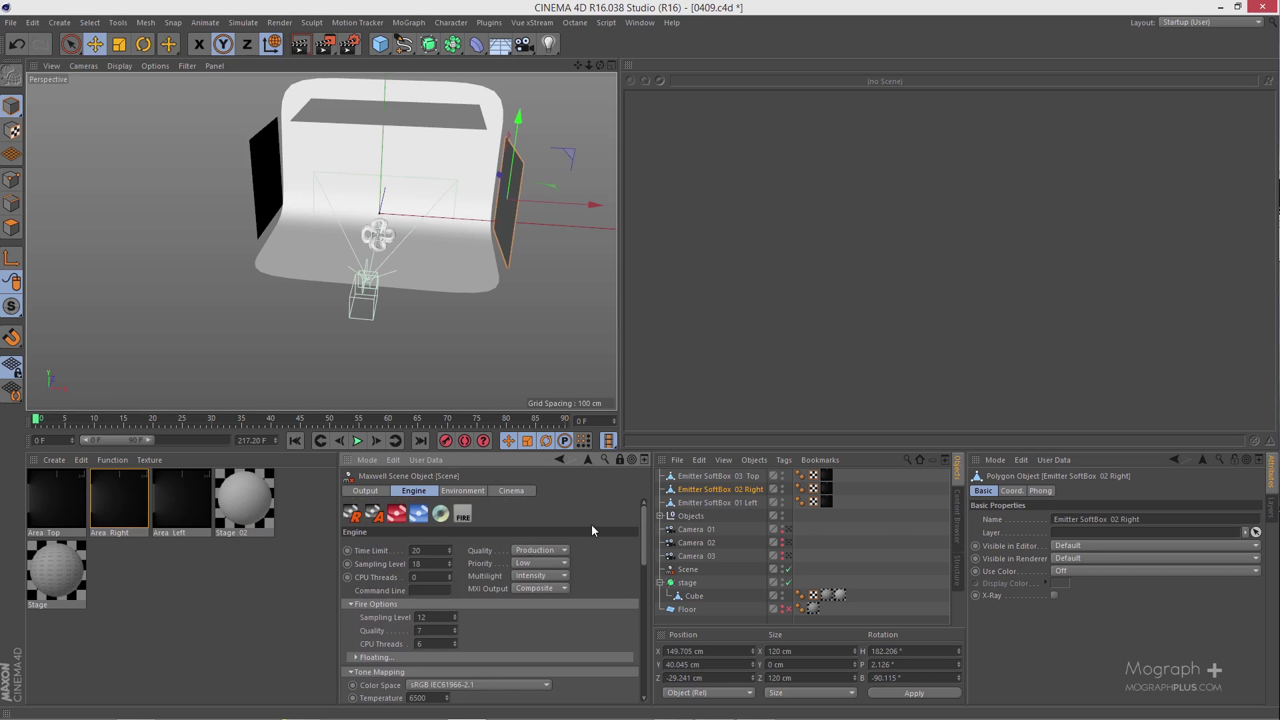